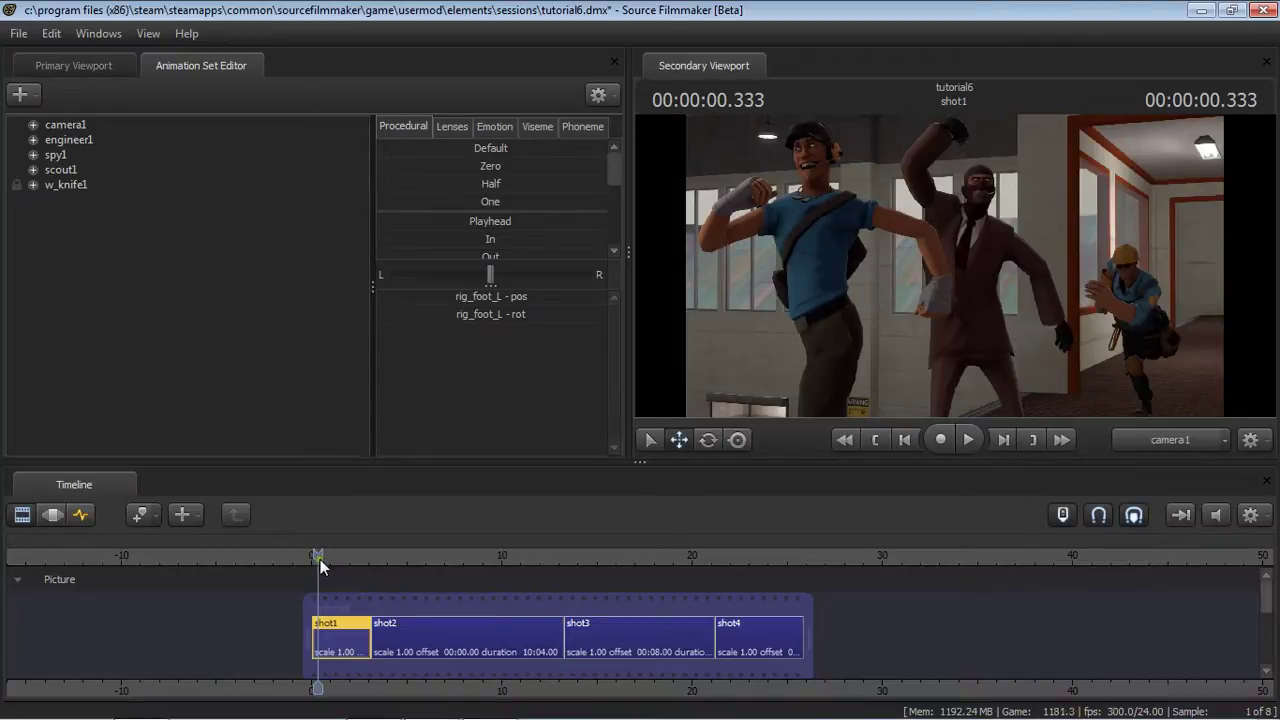
Move the playhead to 0.708 seconds in shot1 and show the scene through the Work Camera in the primary viewport.
drag(319, 558, 324, 558)
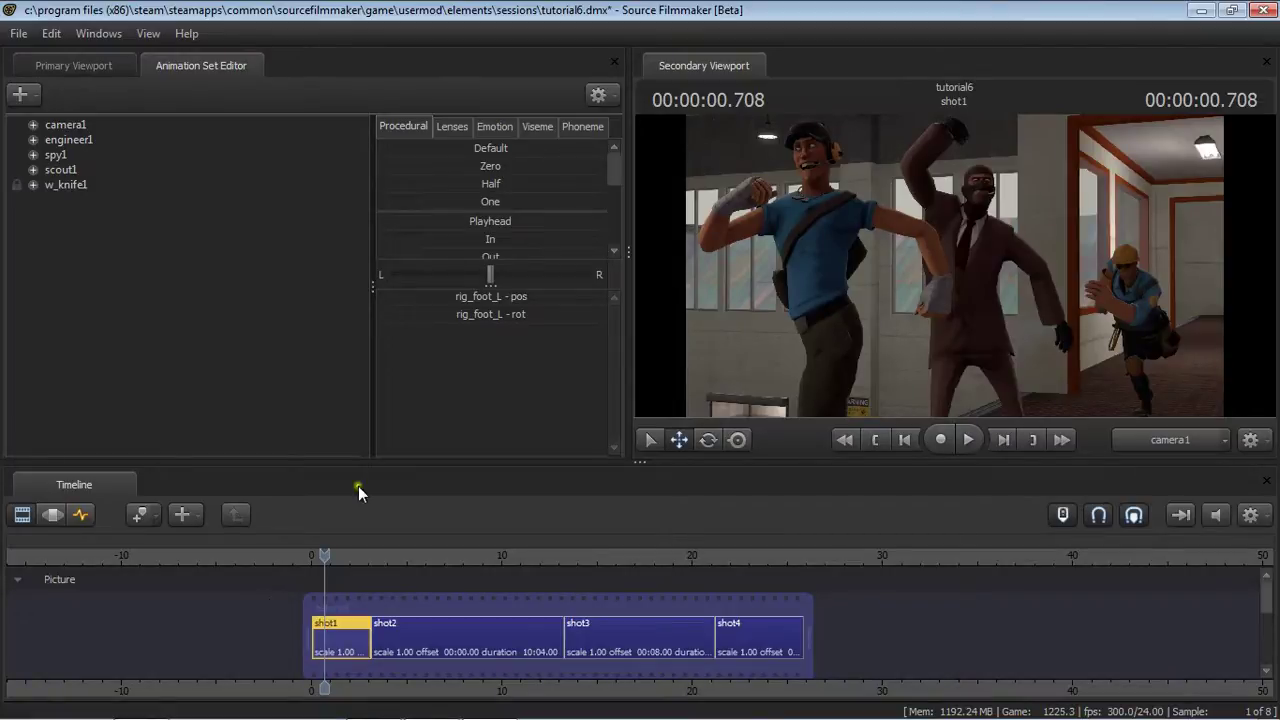
click(86, 64)
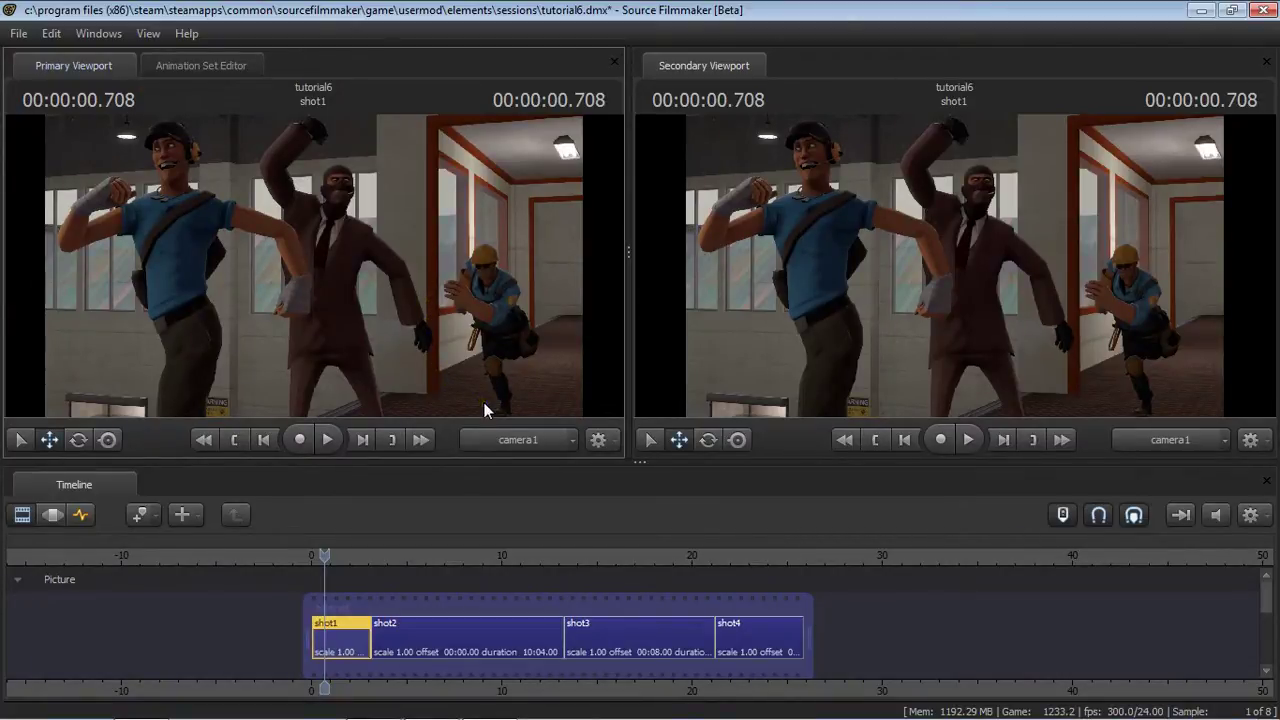
ctrl+click(515, 445)
drag(363, 341, 314, 274)
right_drag(313, 265, 313, 265)
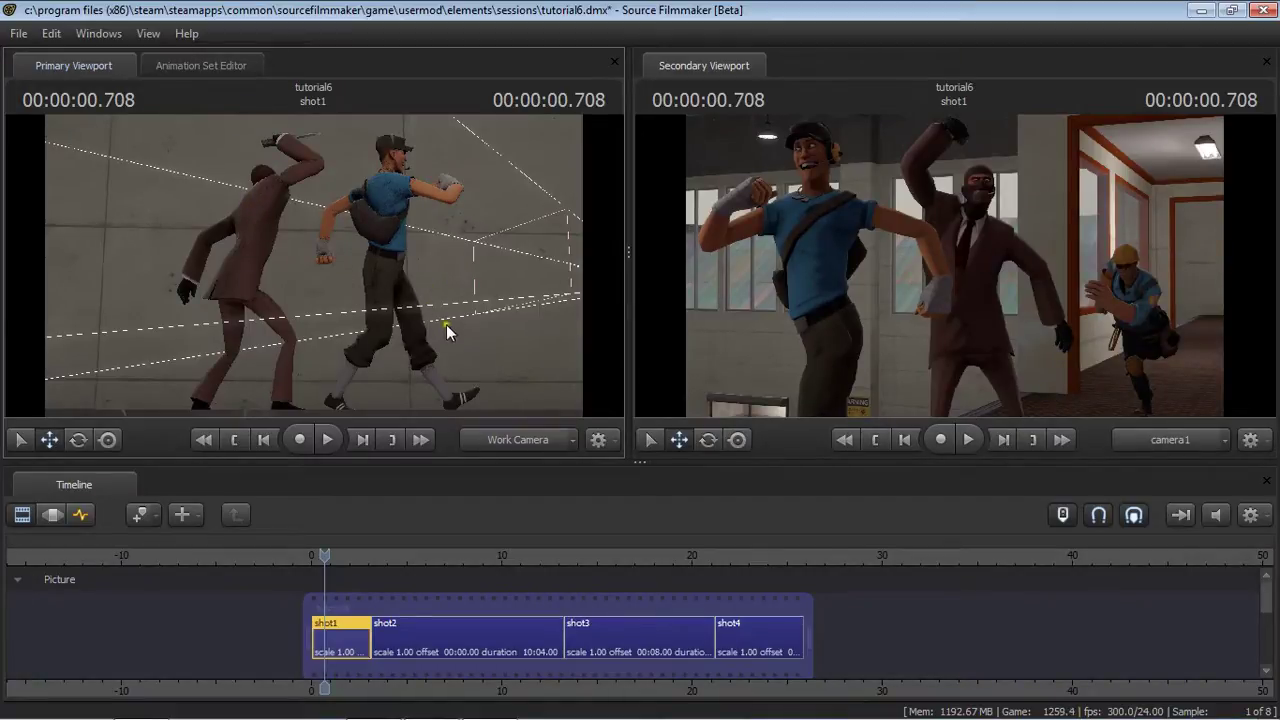
Switch the timeline to the Motion Editor and select the spy's pelvis bone, bip_pelvis.
right_drag(289, 321, 318, 272)
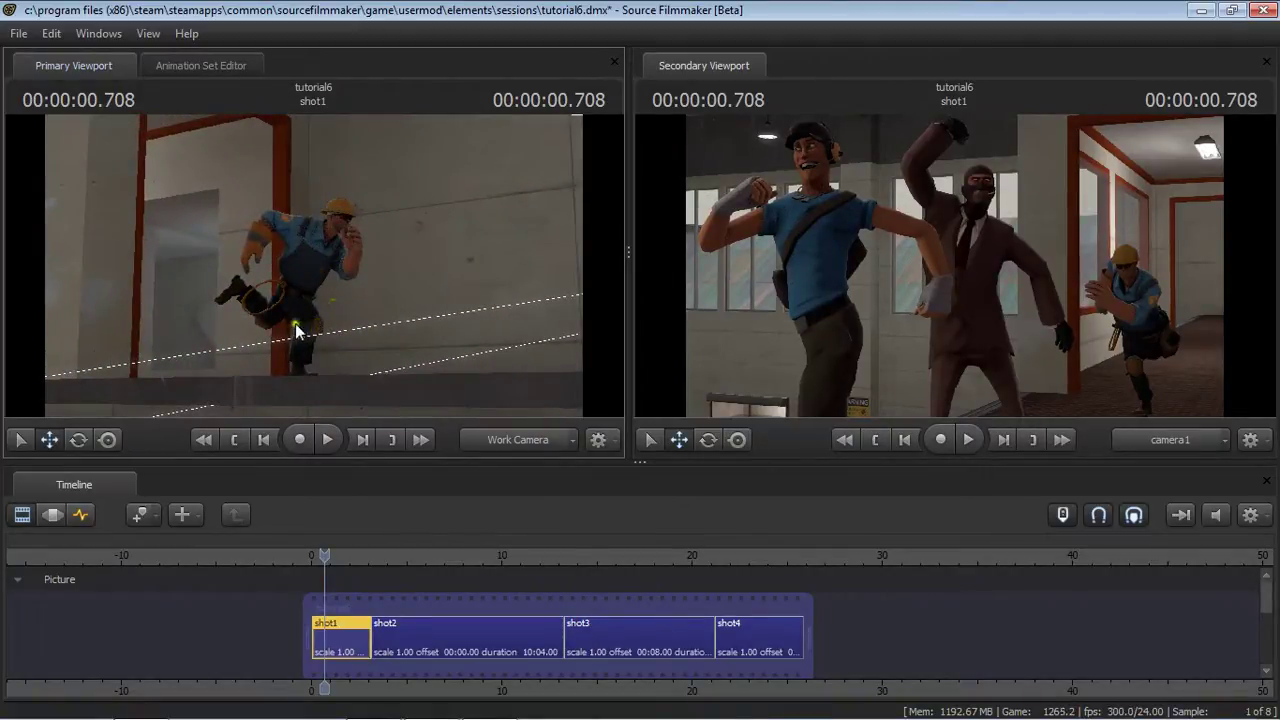
right_drag(298, 329, 313, 265)
right_drag(380, 306, 313, 266)
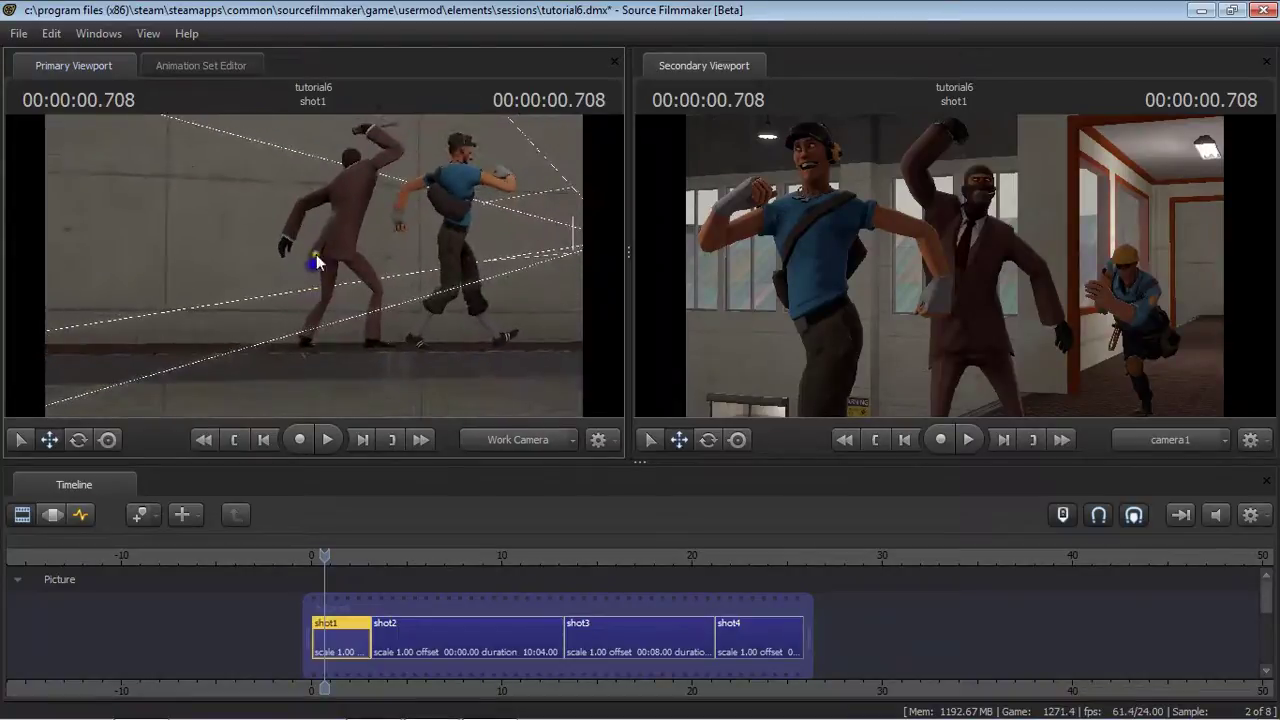
drag(381, 217, 286, 358)
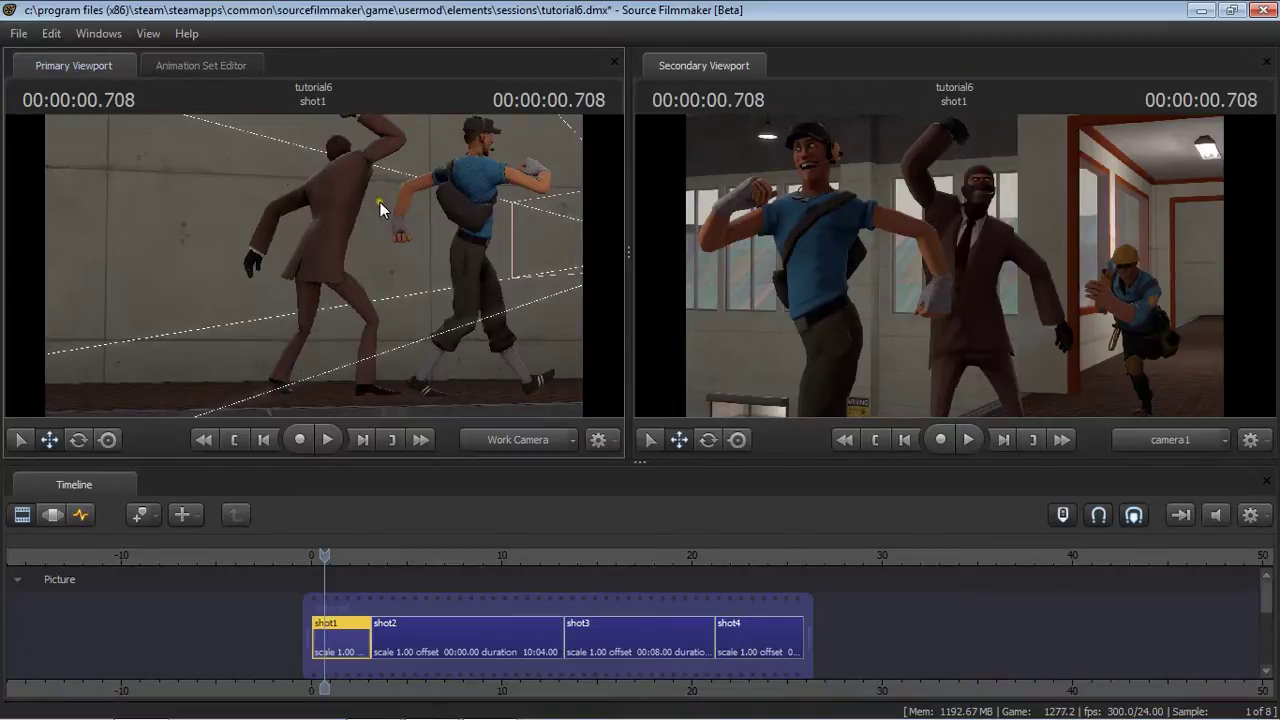
drag(380, 202, 250, 364)
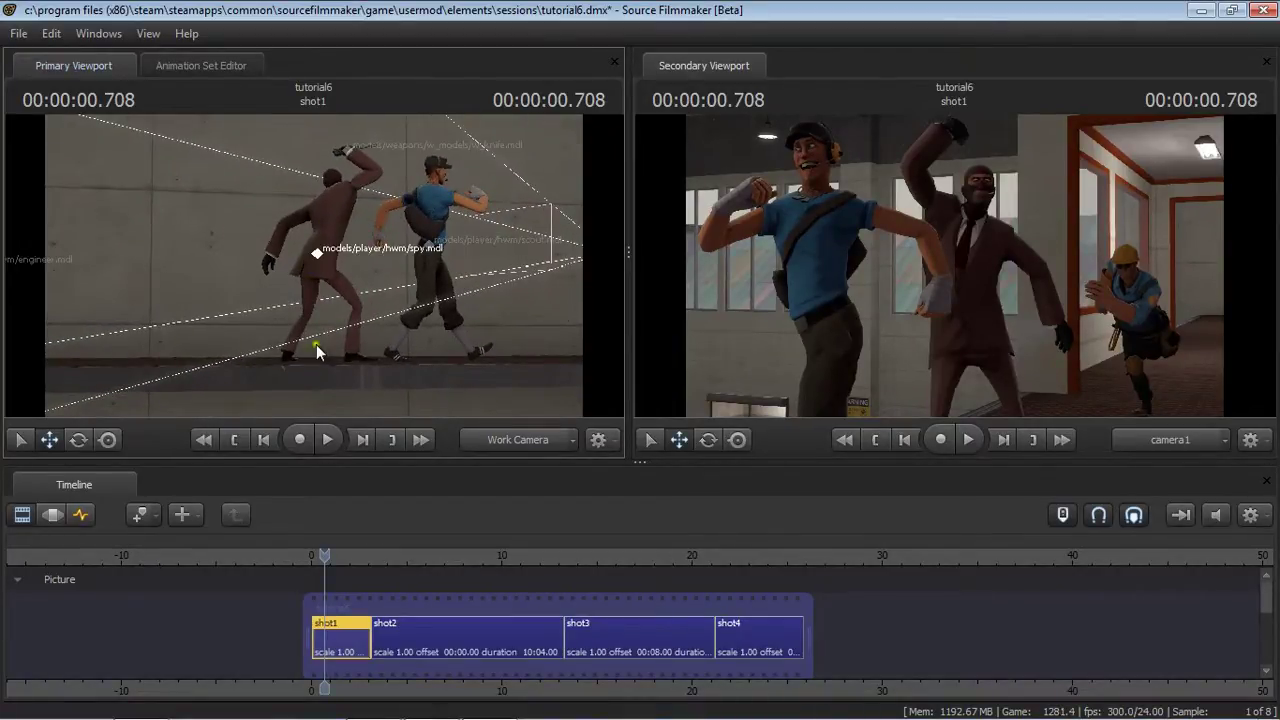
click(52, 514)
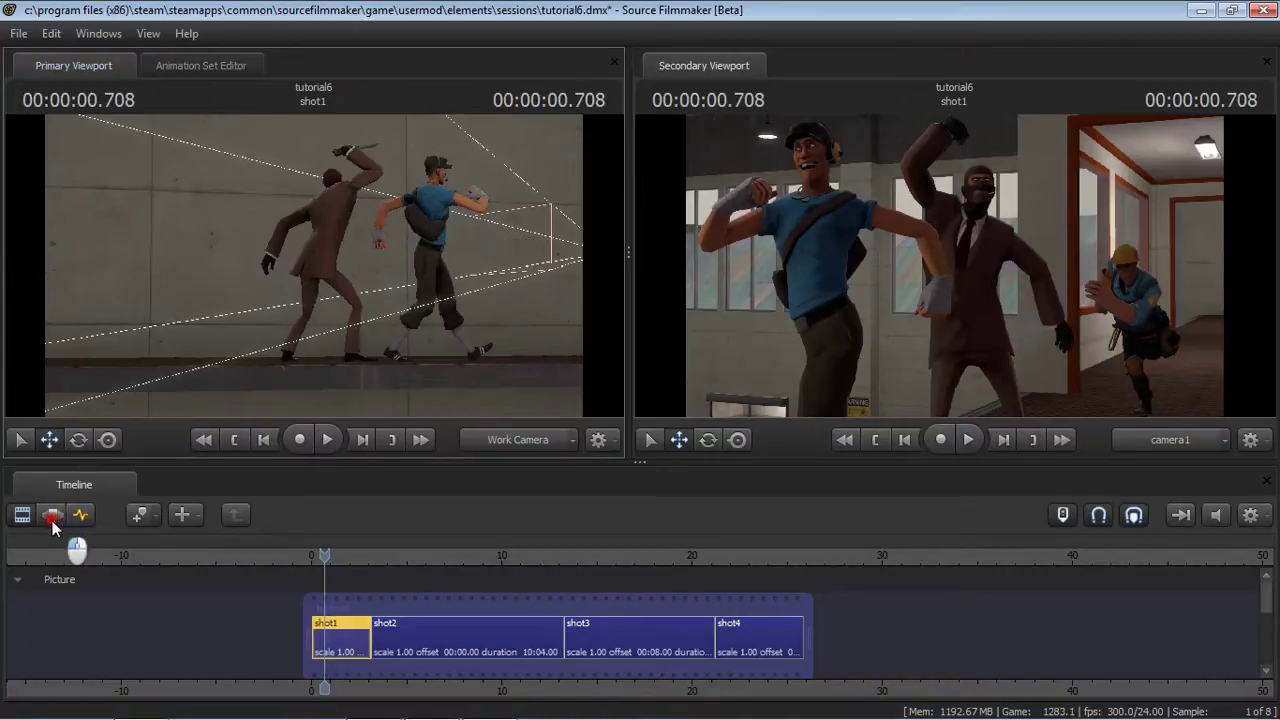
scroll(330, 587, up, 5)
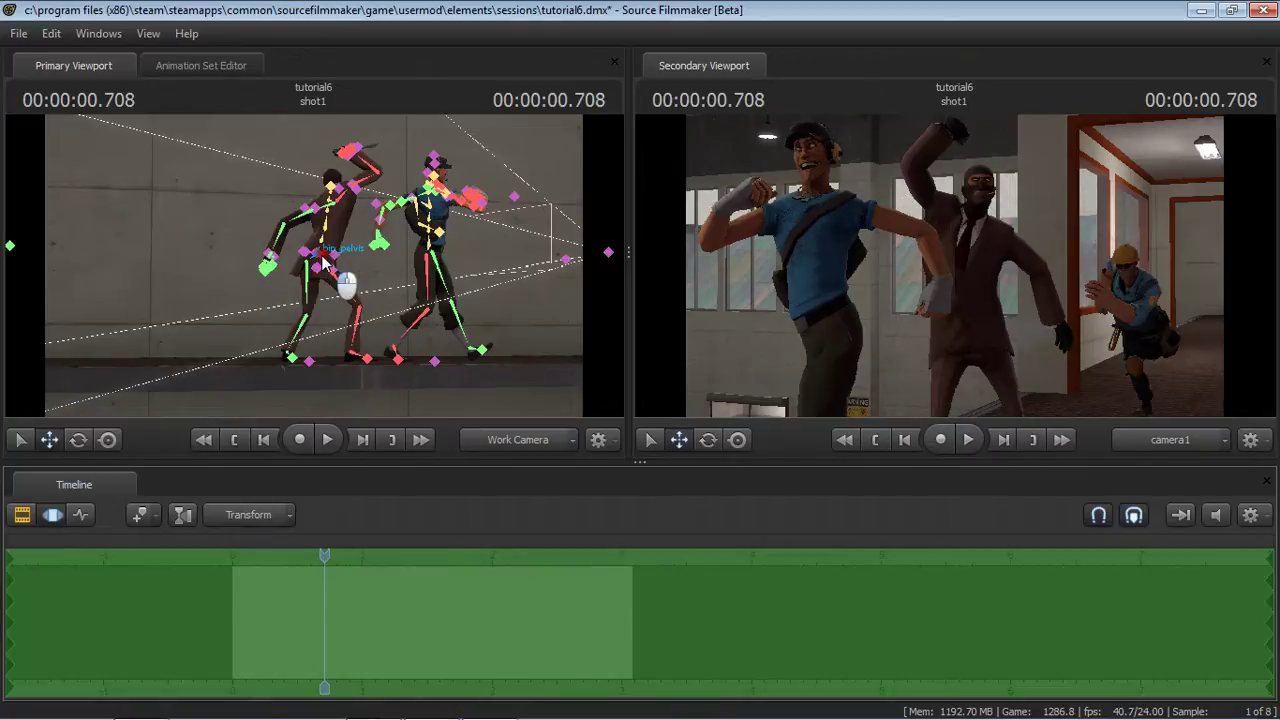
click(323, 262)
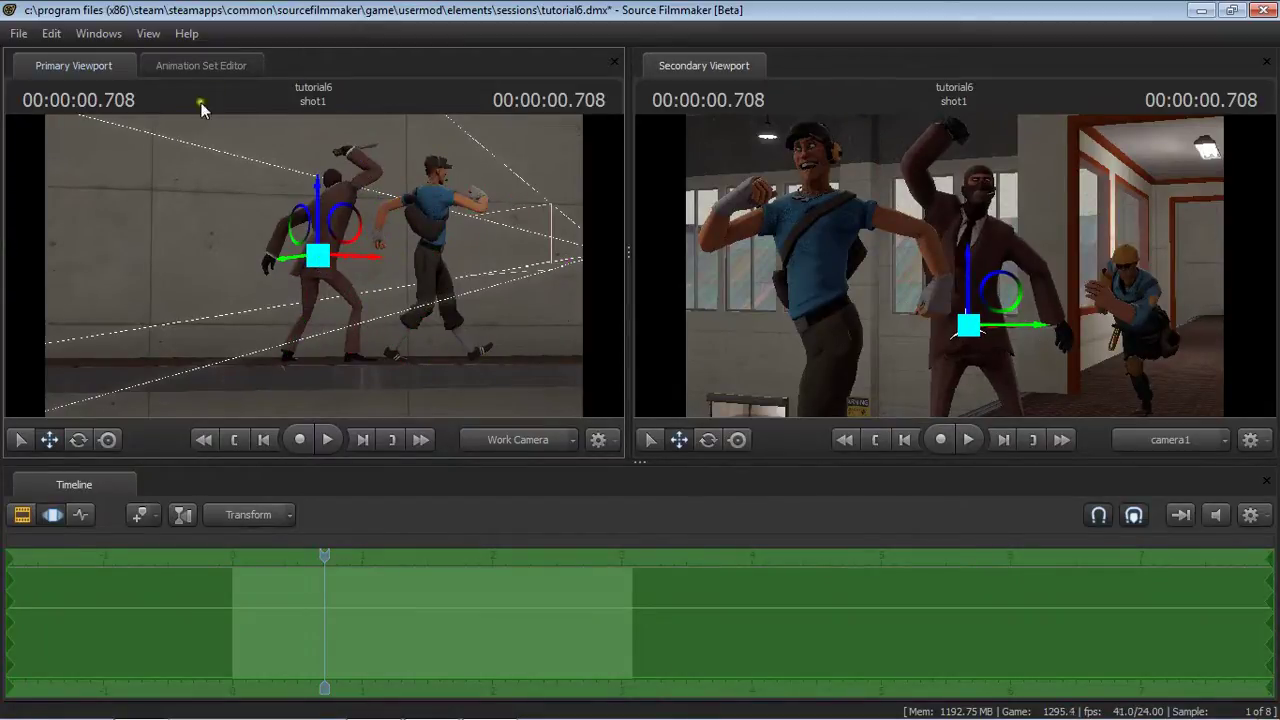
Apply the rig_biped_simple rig to the spy1 animation set.
click(181, 74)
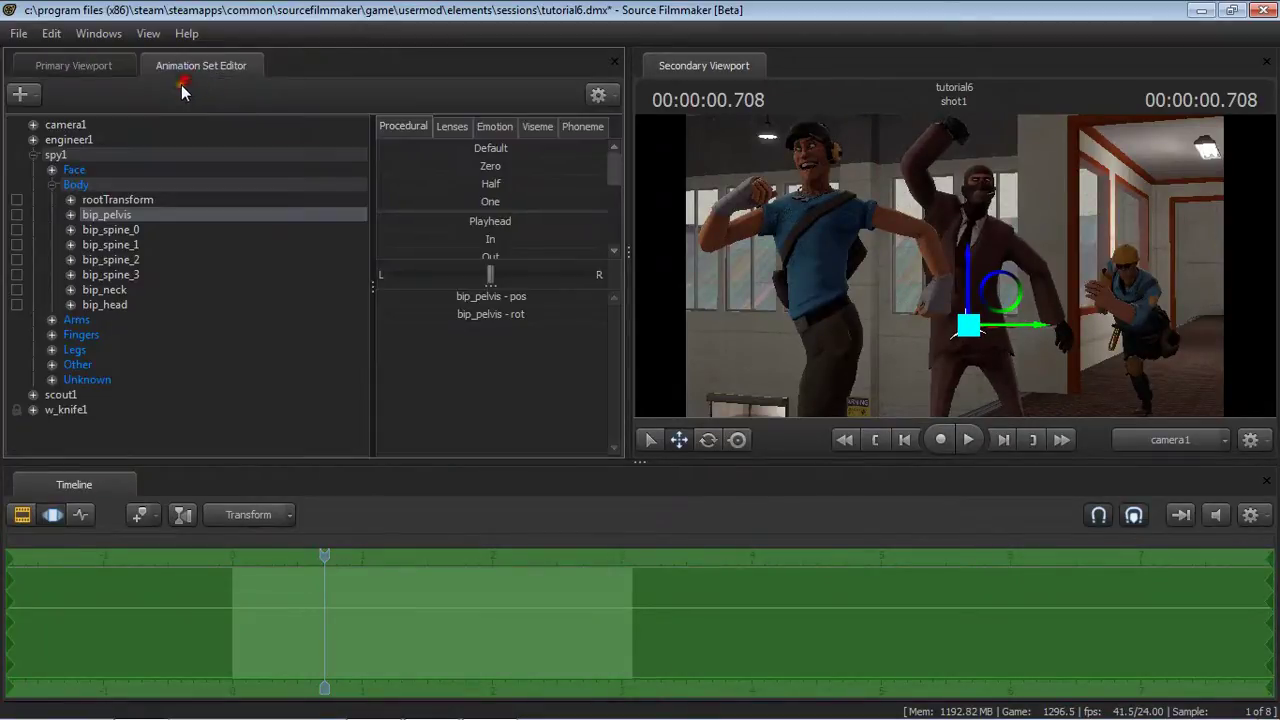
click(66, 153)
right_click(66, 153)
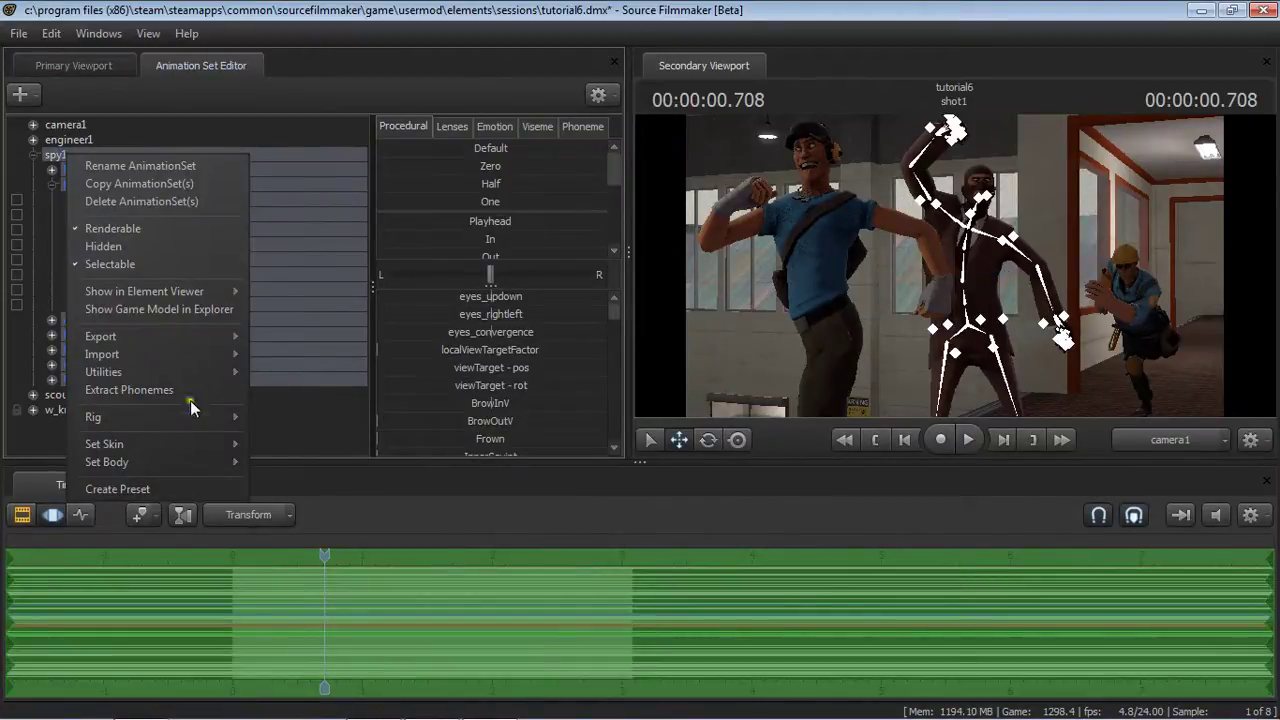
mouse_move(190, 416)
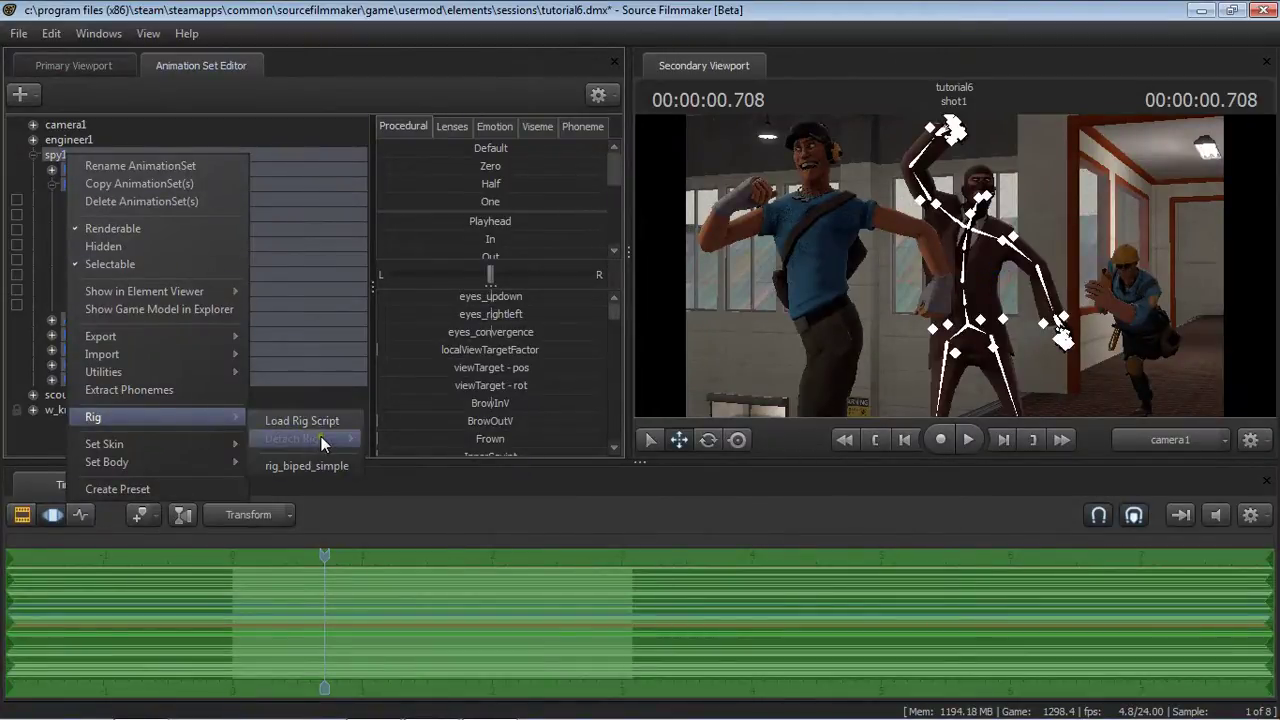
click(331, 465)
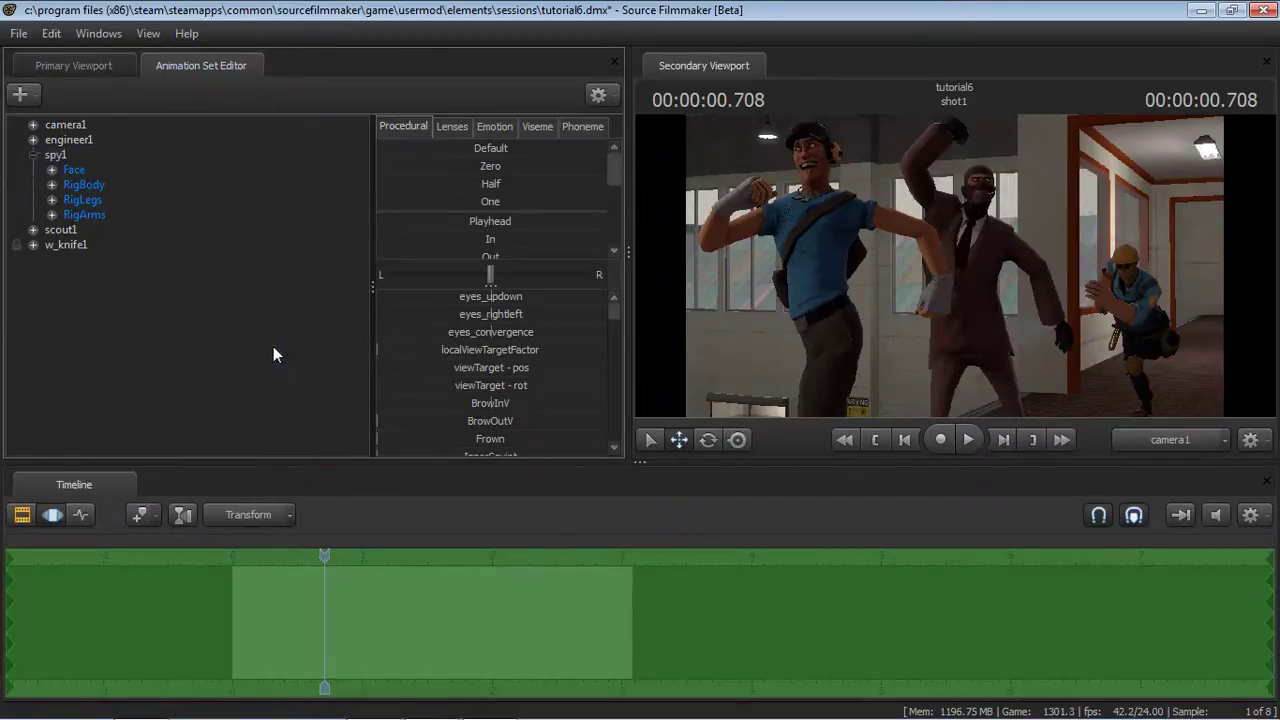
Select the spy's rig_pelvis control in the primary viewport and switch to the Select tool.
click(84, 62)
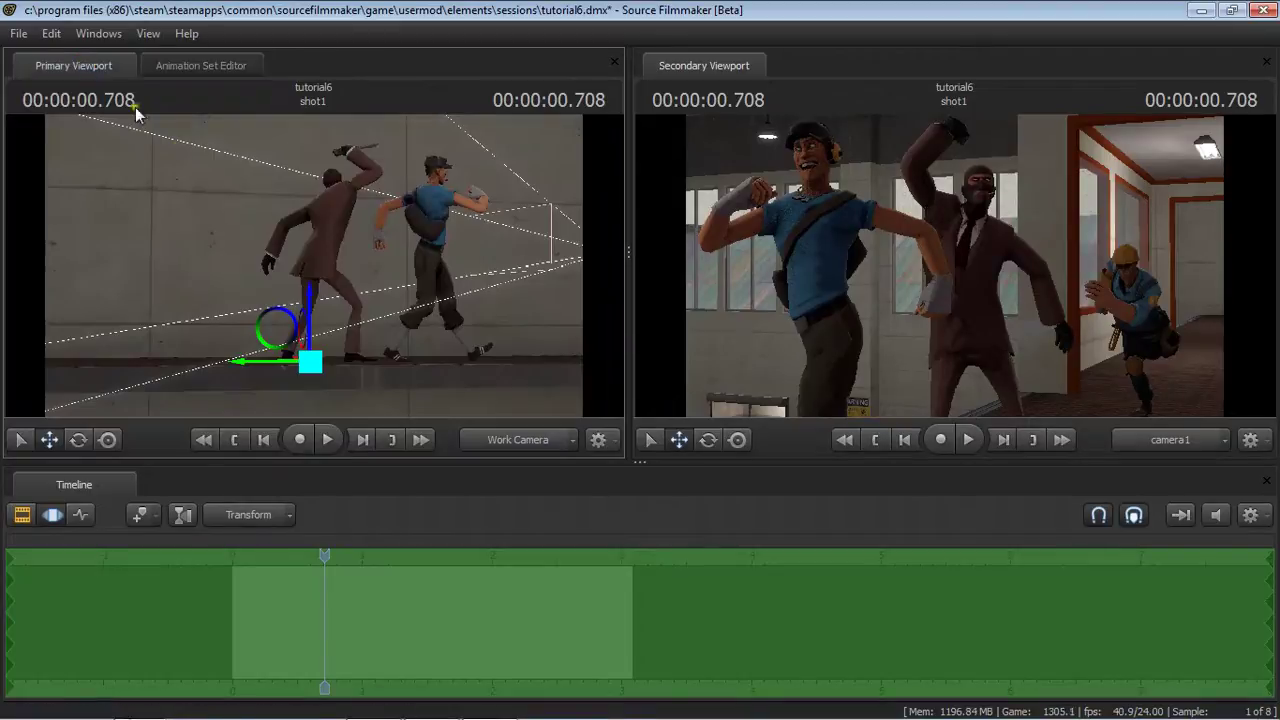
click(333, 270)
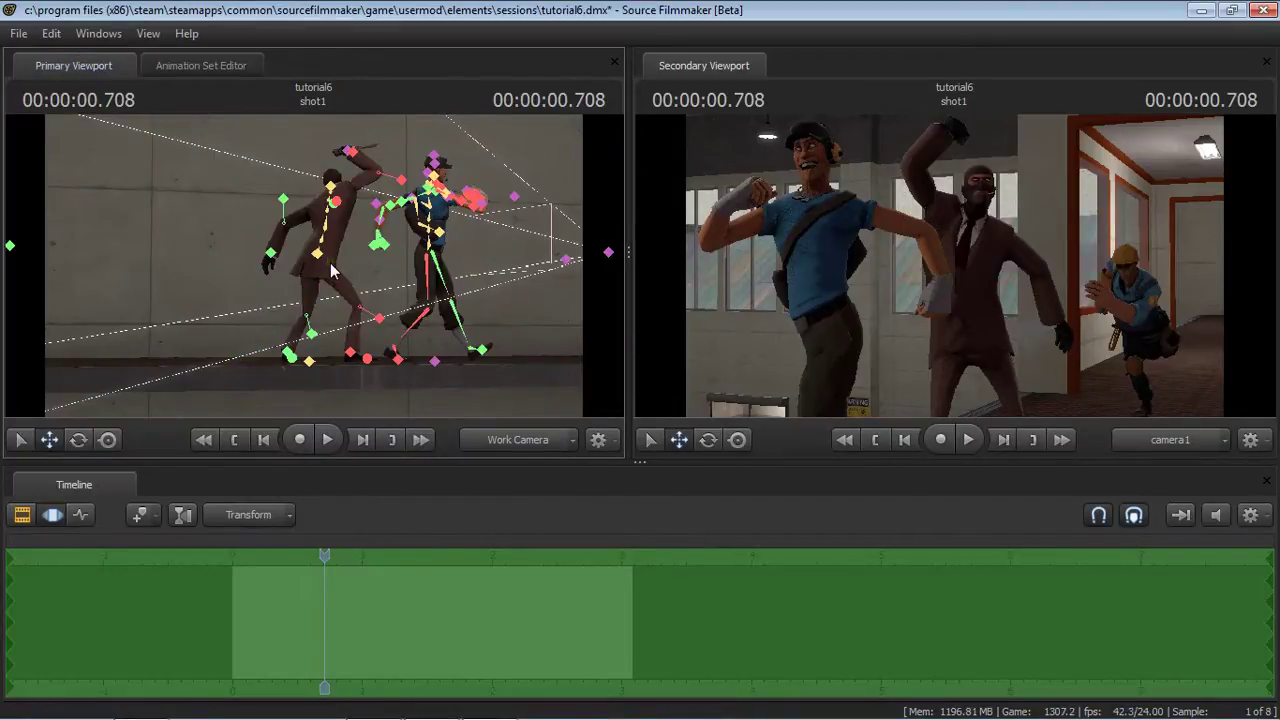
click(320, 272)
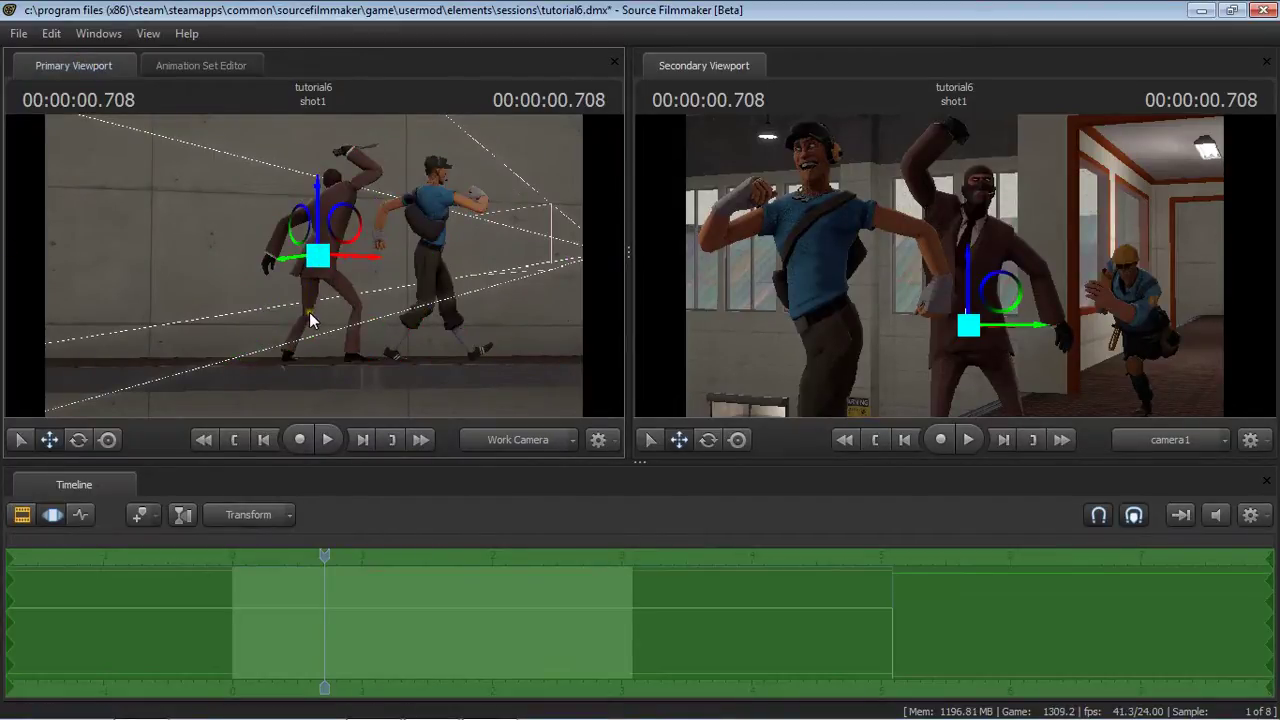
key(q)
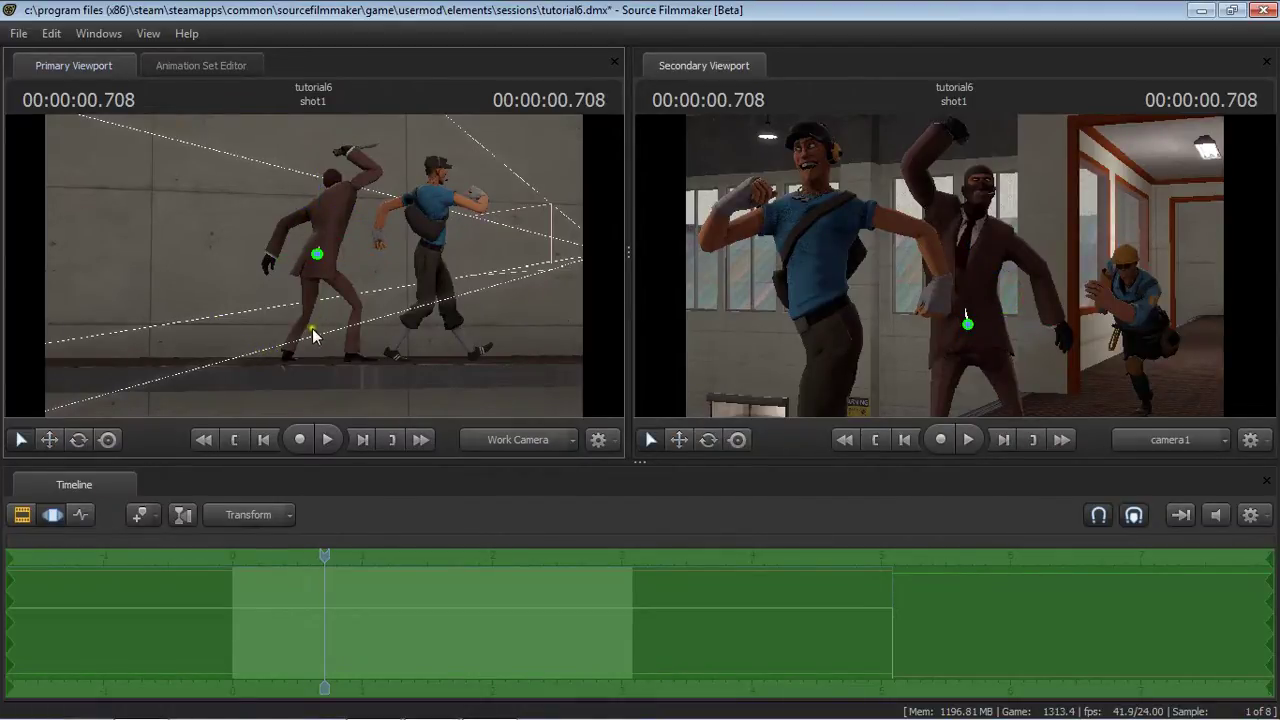
click(325, 202)
click(320, 290)
click(318, 286)
click(352, 345)
drag(352, 345, 338, 341)
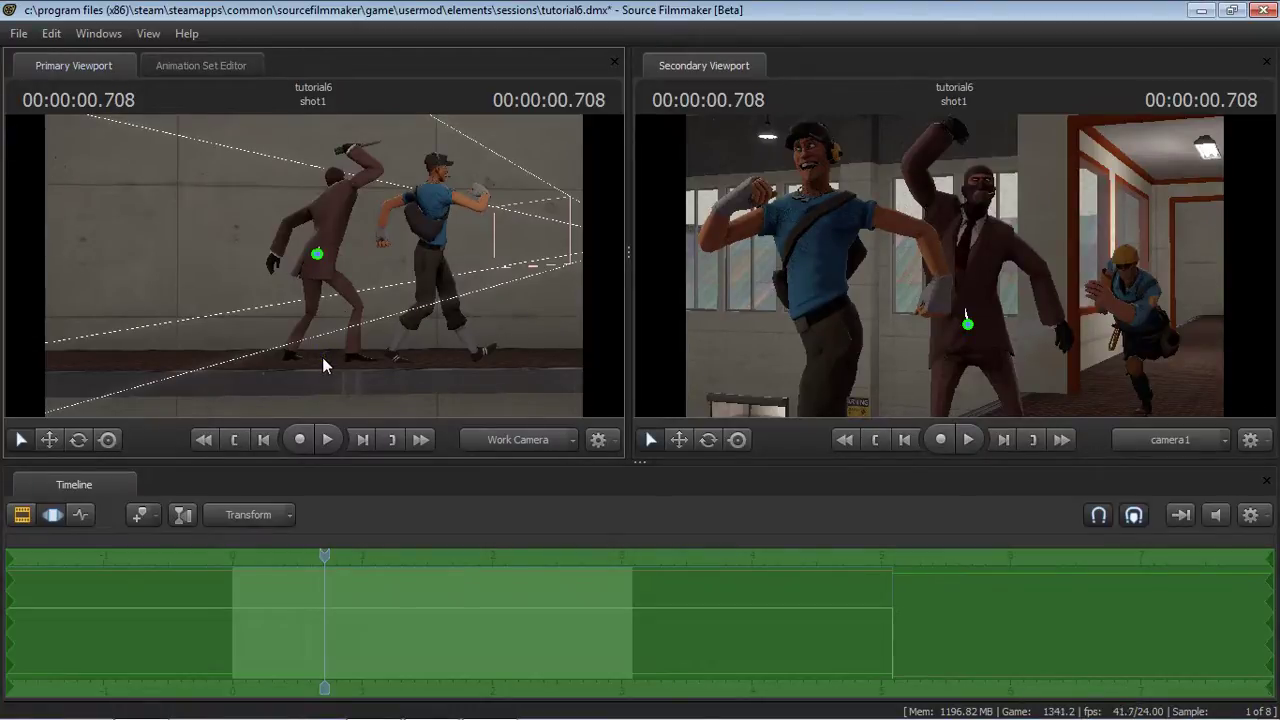
Select the spy's left and right hand rig controls together with rig_pelvis.
click(326, 255)
click(320, 288)
click(325, 257)
click(320, 254)
click(343, 196)
click(330, 275)
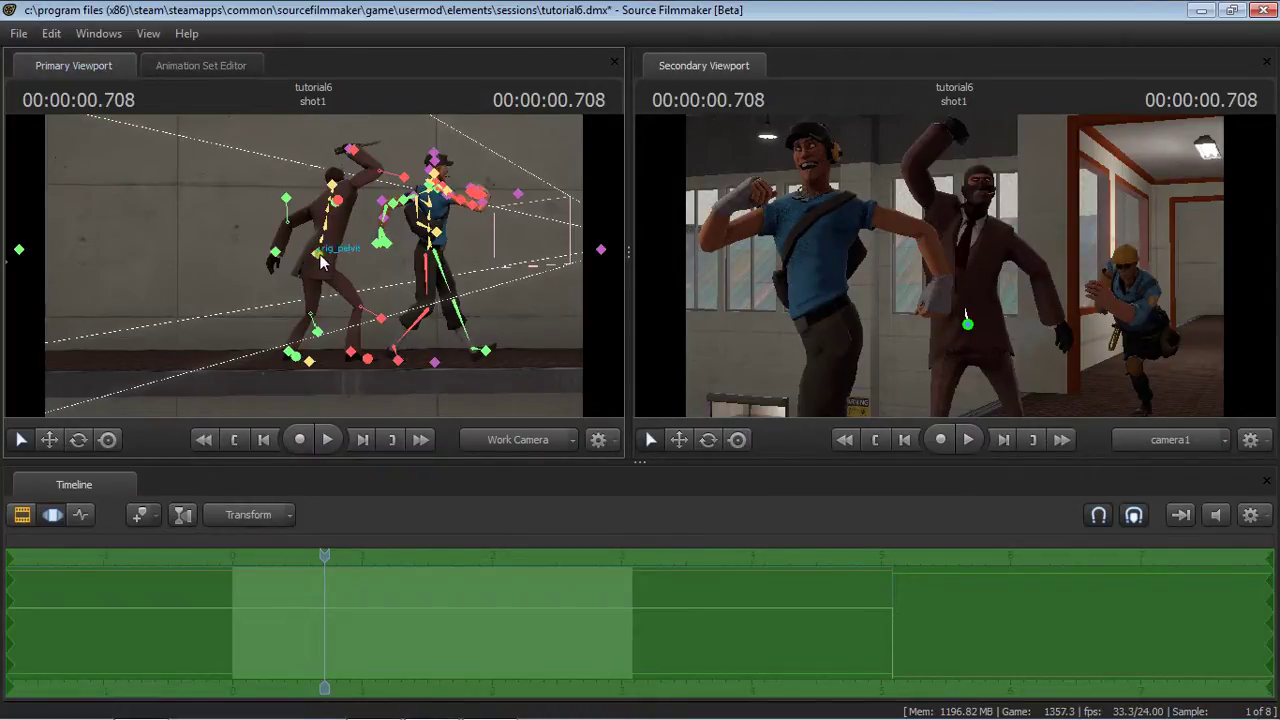
click(283, 253)
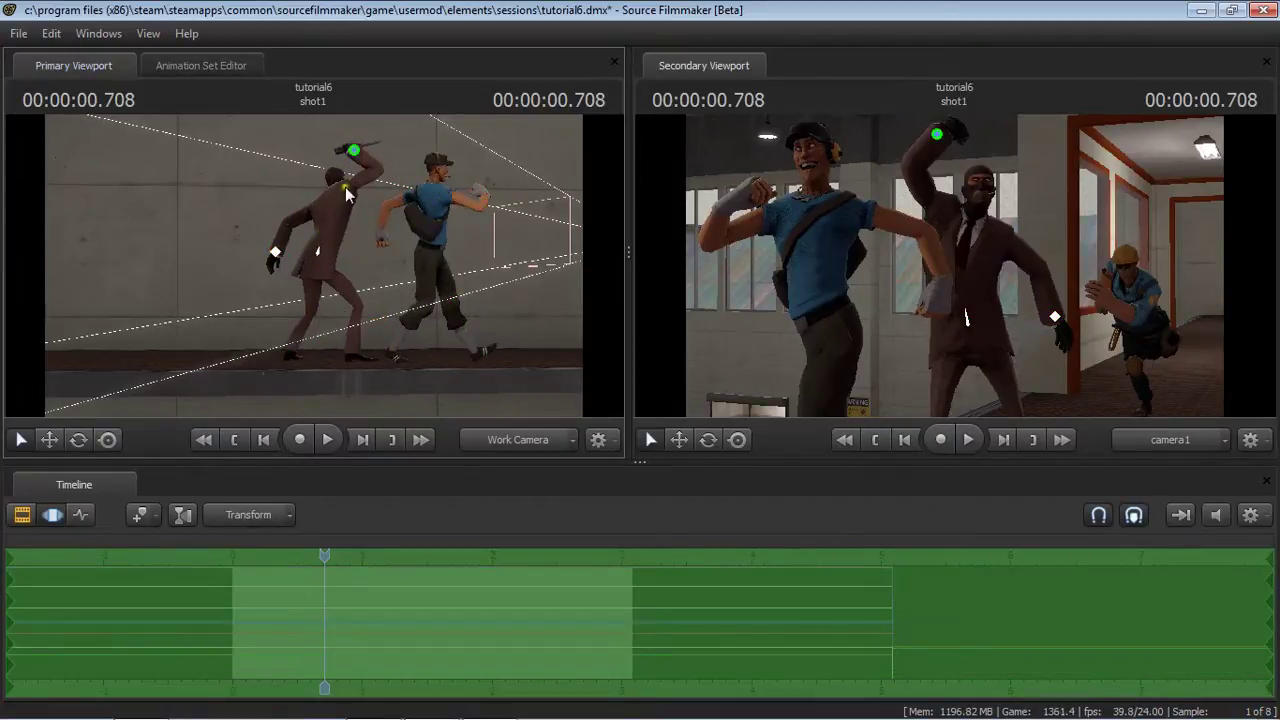
Move the spy's pelvis and both hands together towards the scout, undoing a trial move back away from him.
click(49, 439)
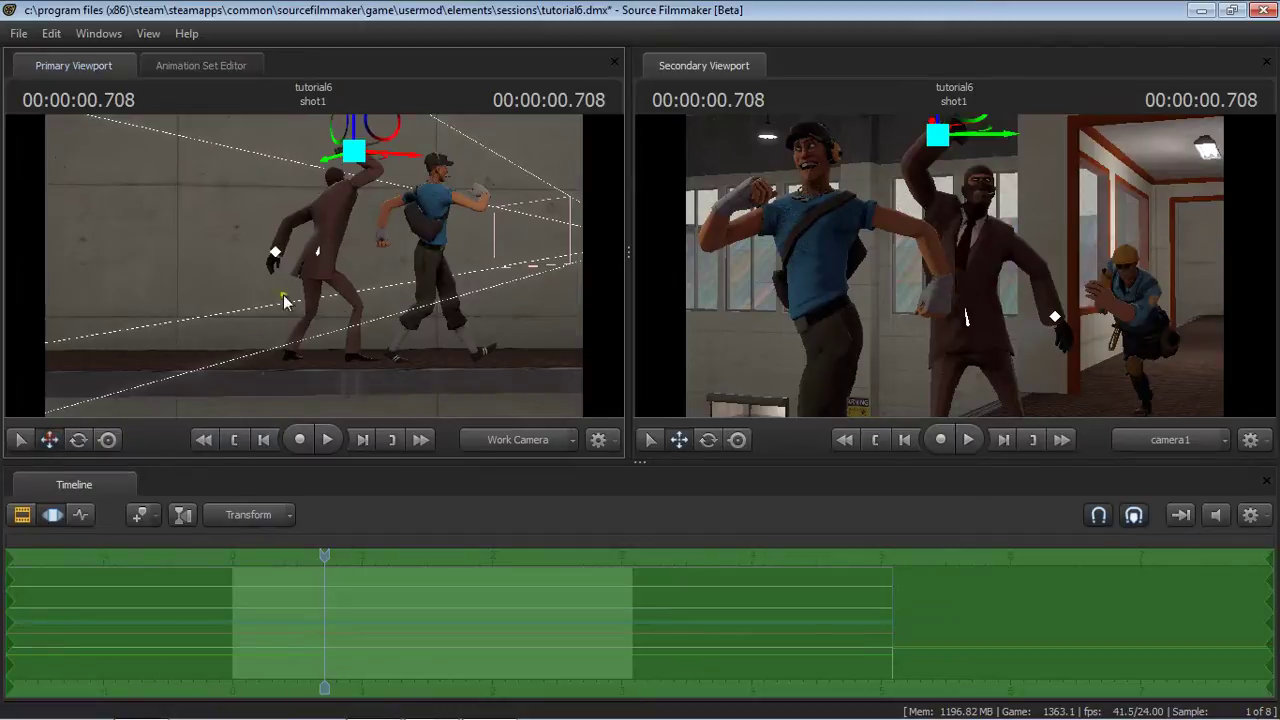
drag(392, 159, 418, 160)
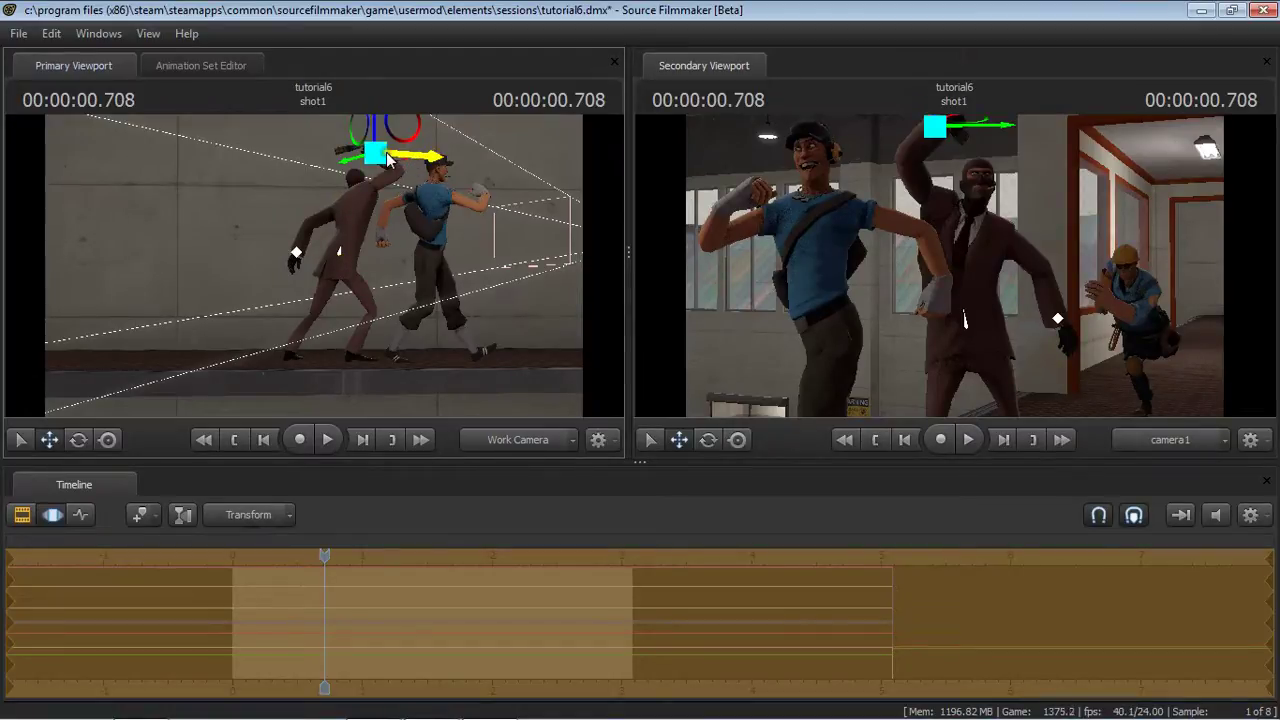
drag(418, 165, 375, 165)
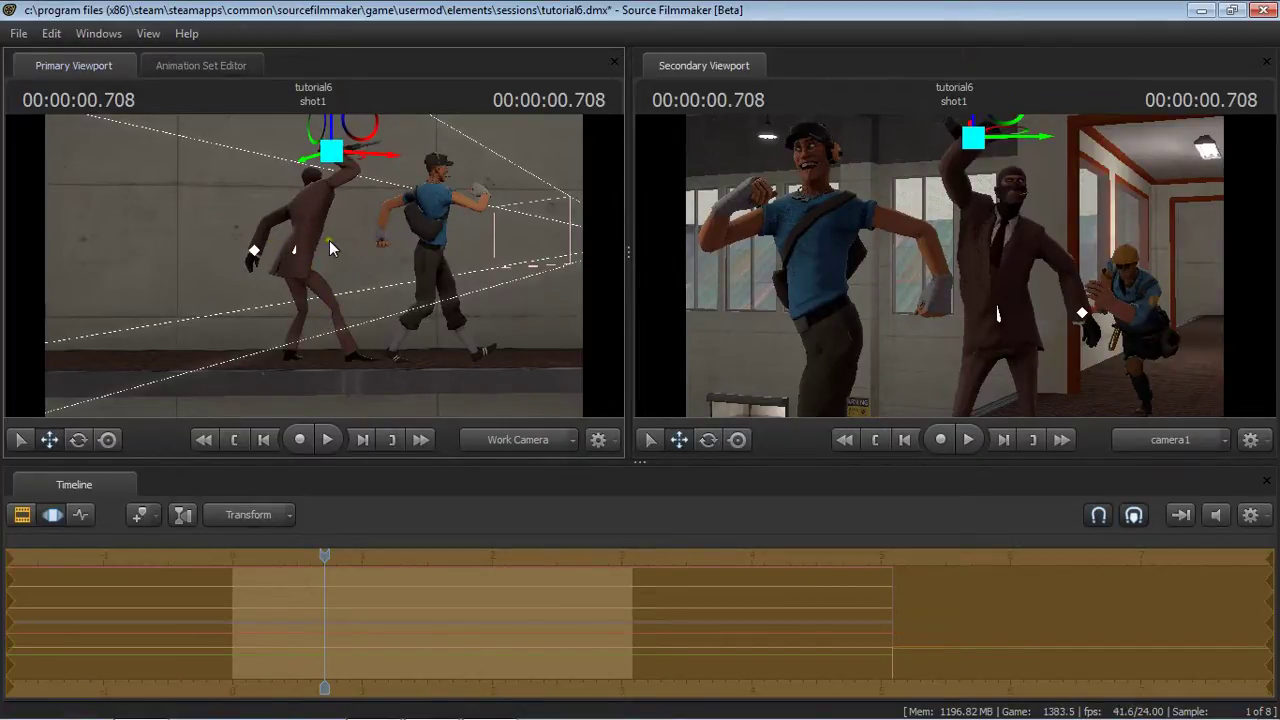
key(ctrl+z)
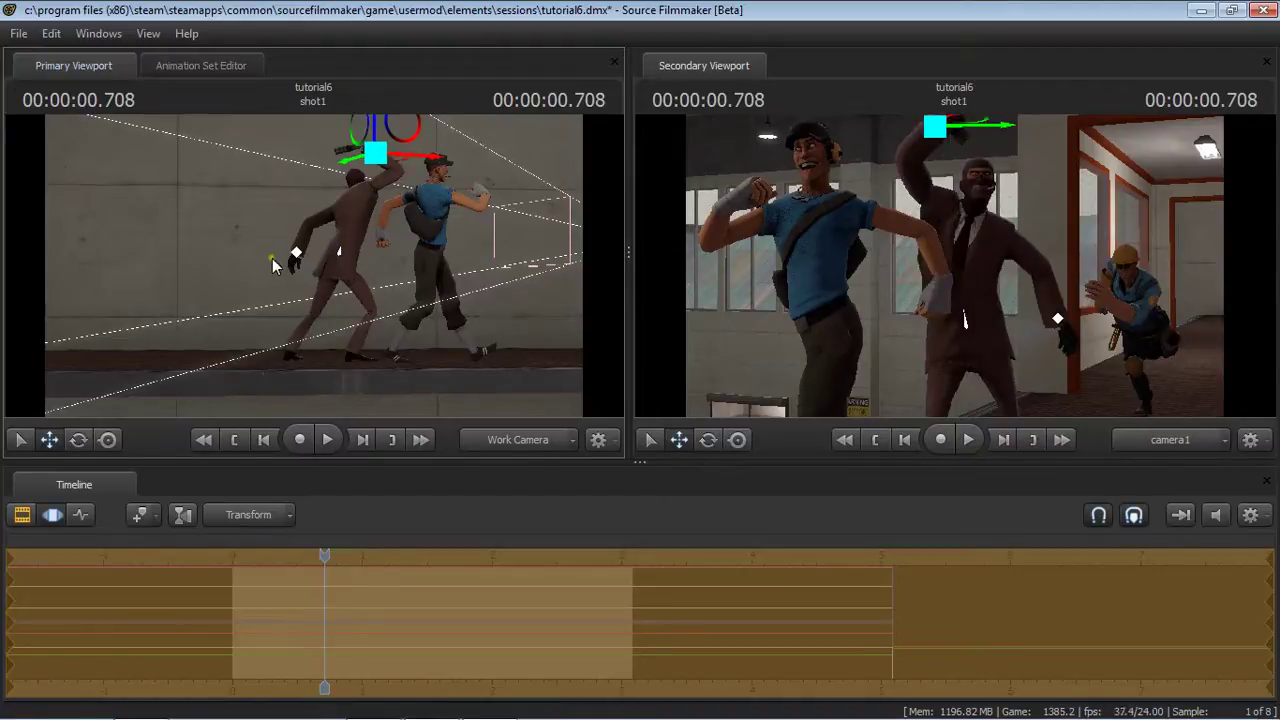
drag(272, 263, 286, 149)
Check the rig options of the engineer1 animation set, including which rig can be detached.
click(203, 68)
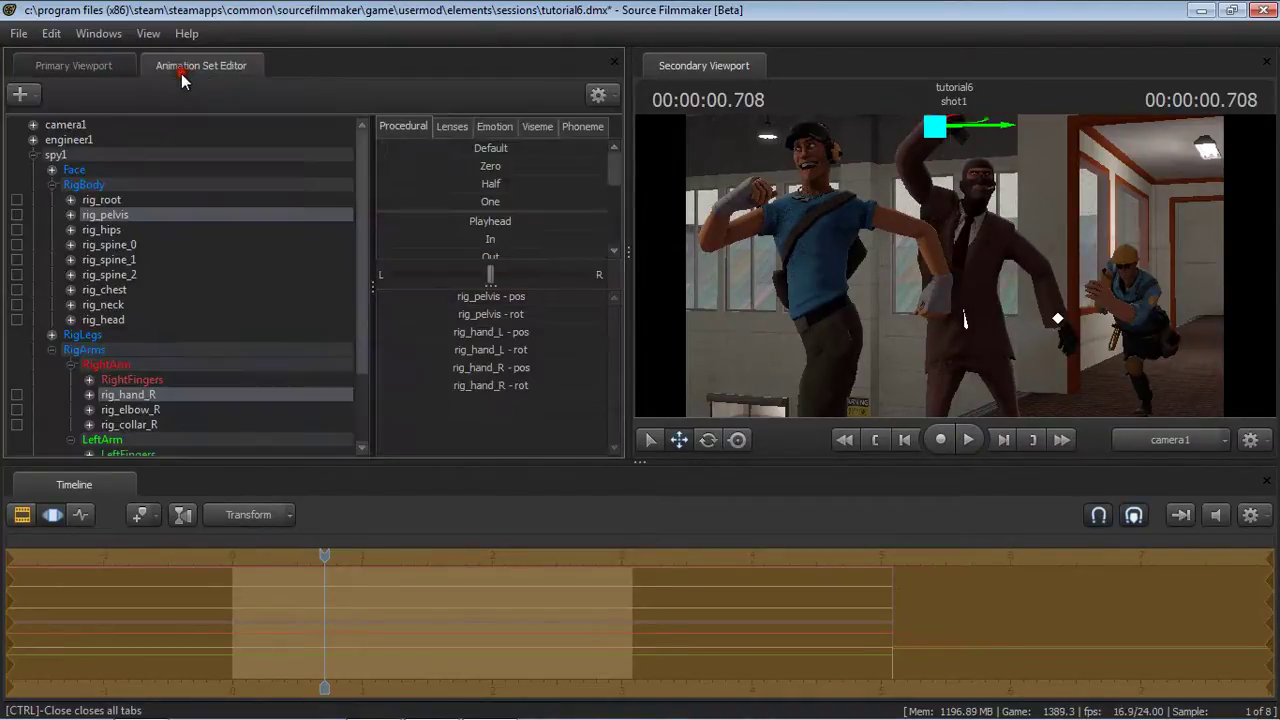
click(36, 156)
right_click(56, 137)
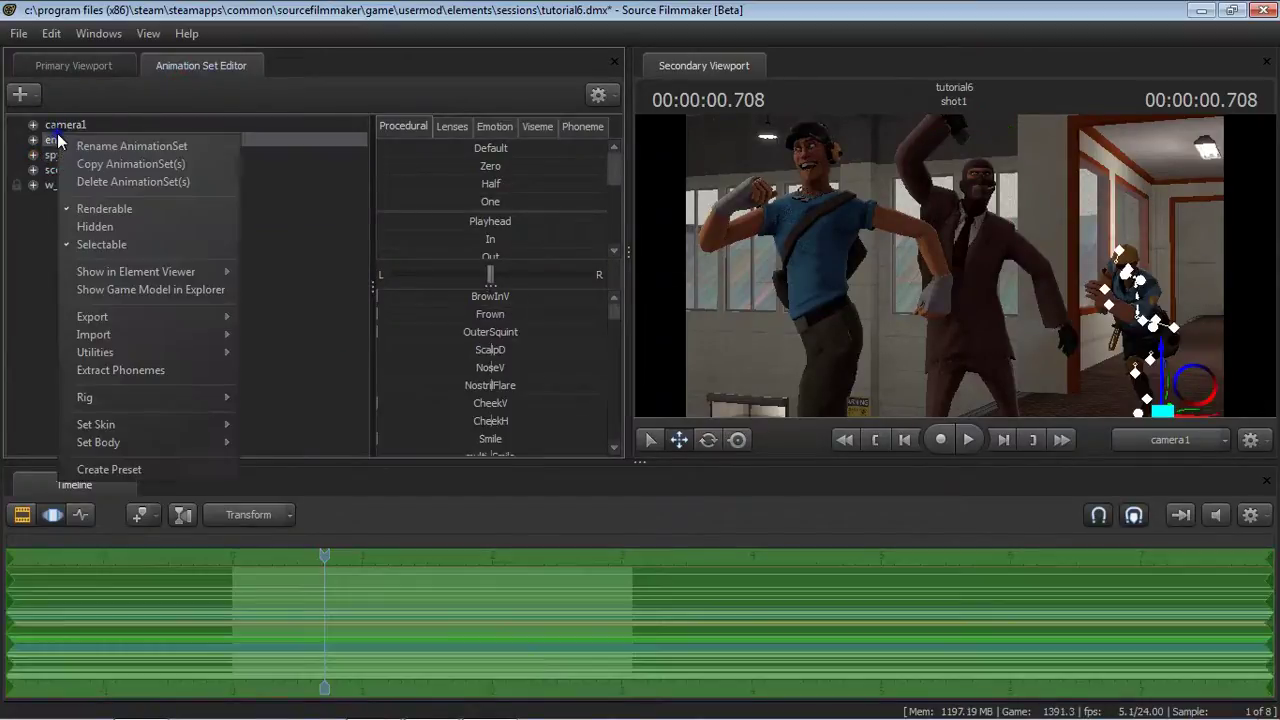
mouse_move(173, 397)
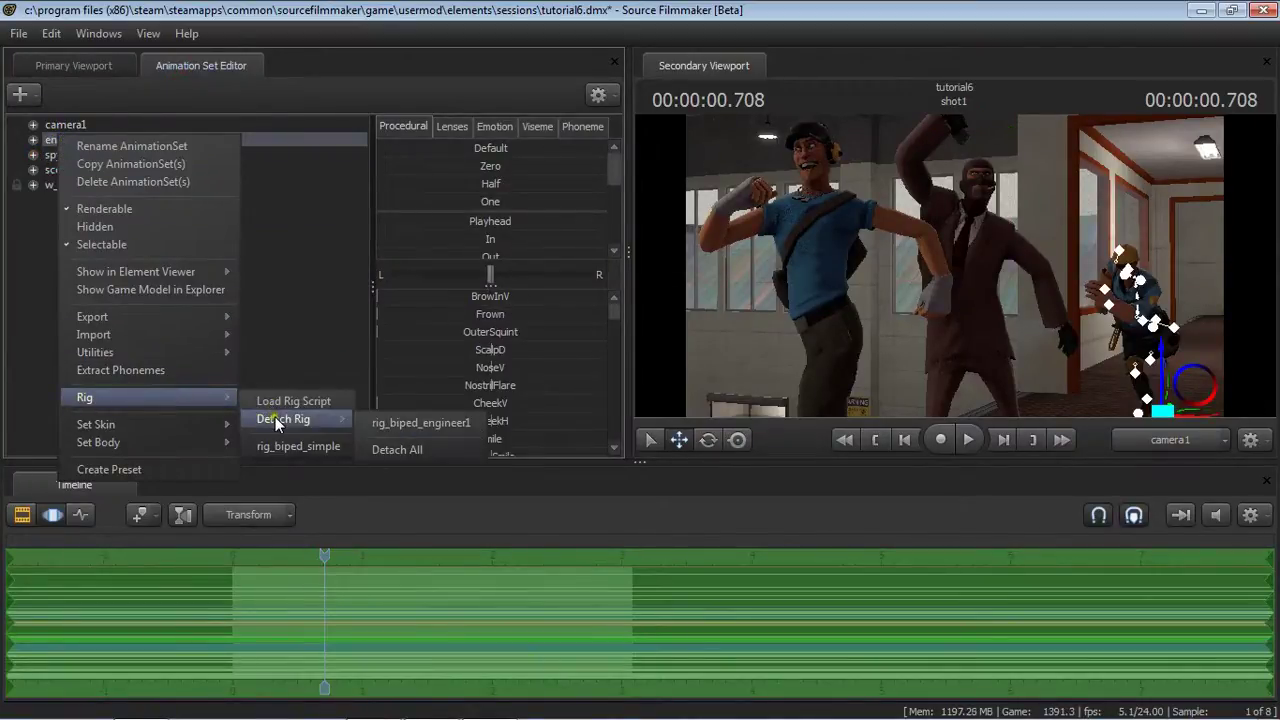
click(257, 225)
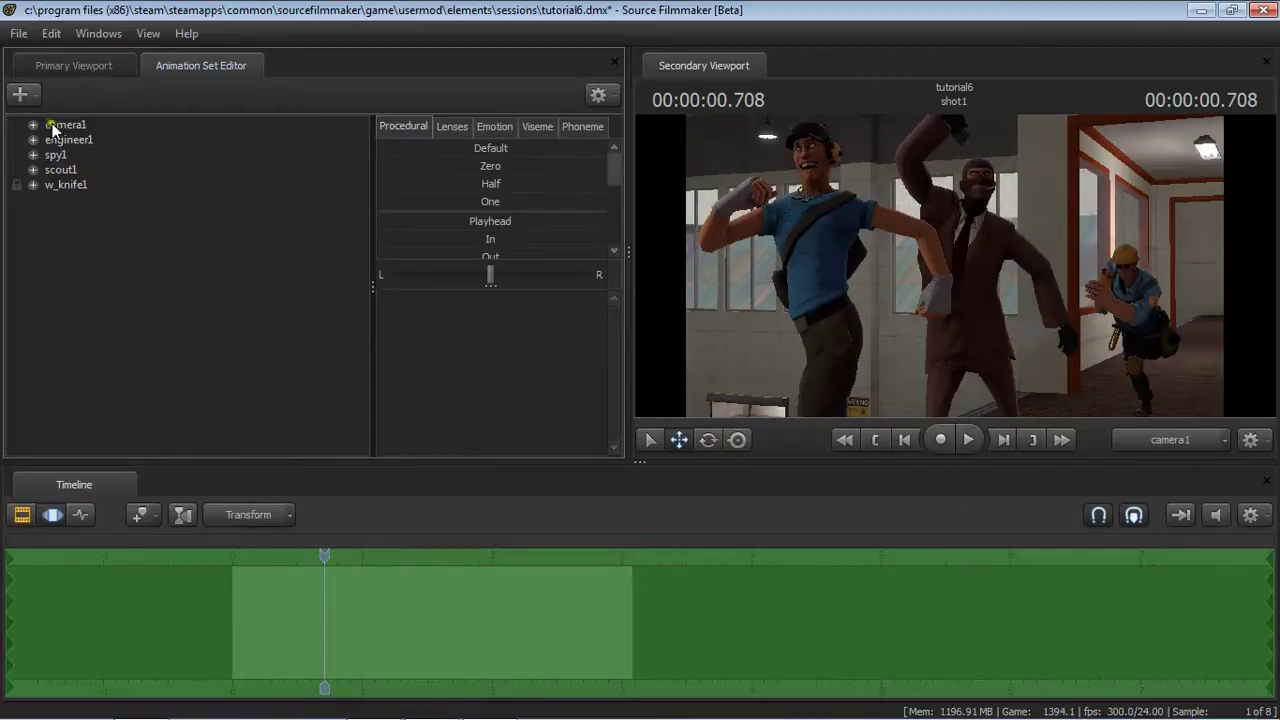
Select the engineer's pelvis, both hands and left foot rig controls together in the primary viewport.
click(93, 70)
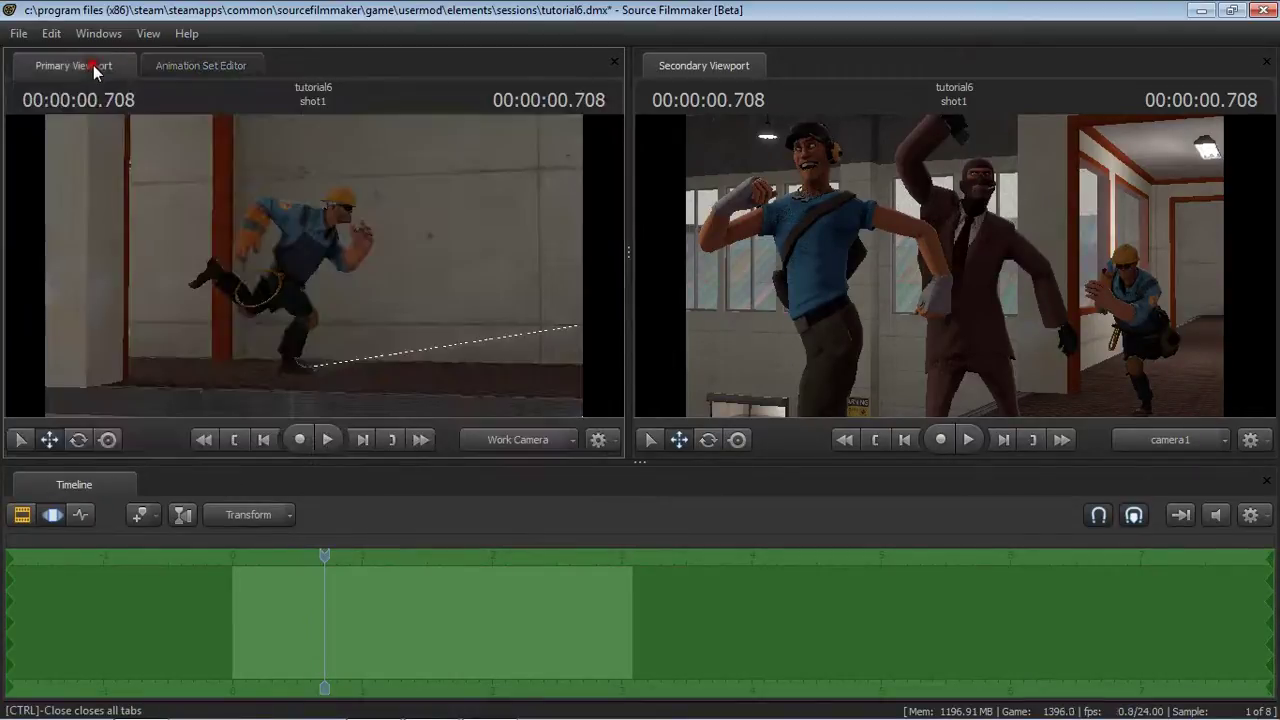
click(279, 280)
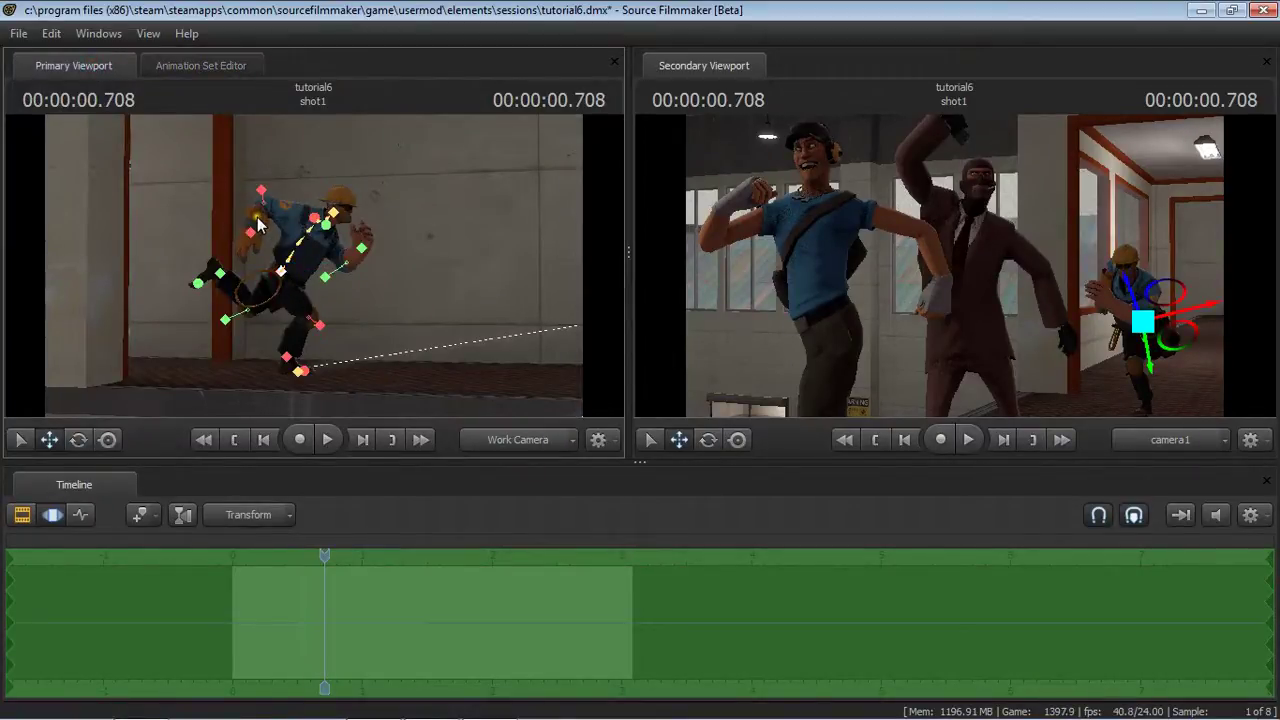
ctrl+click(251, 232)
ctrl+click(364, 246)
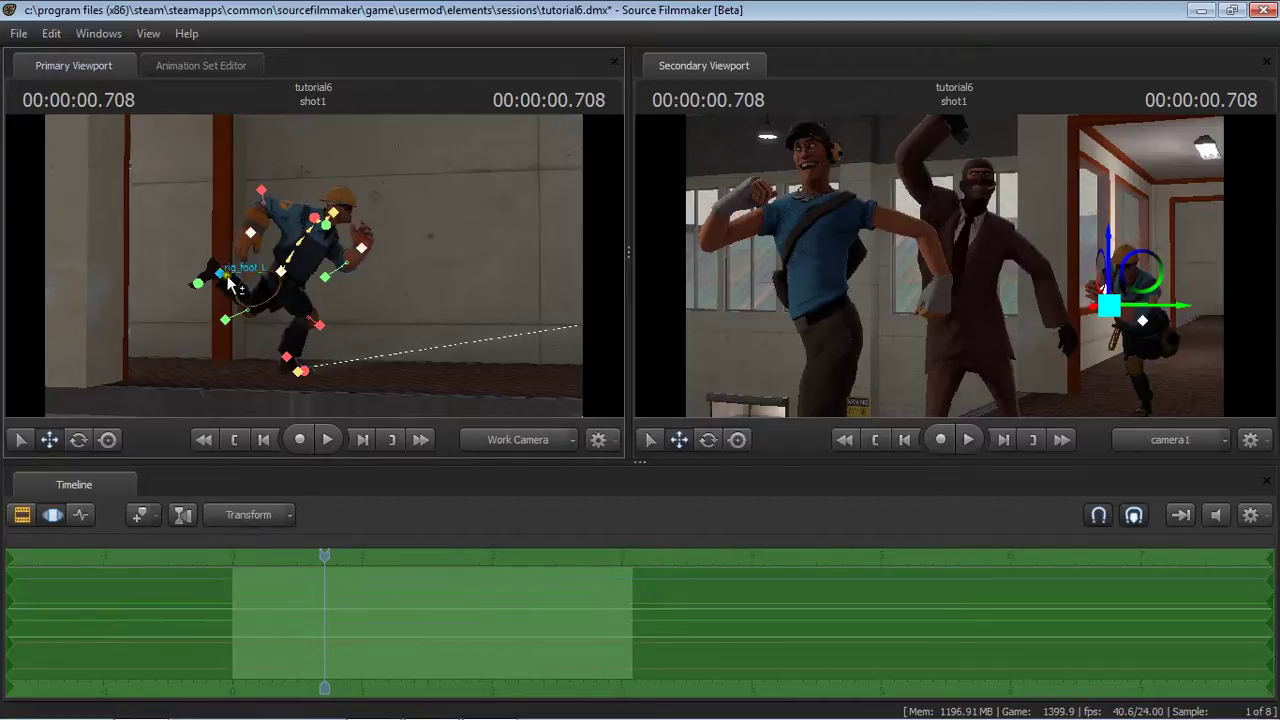
ctrl+click(283, 273)
drag(302, 325, 285, 282)
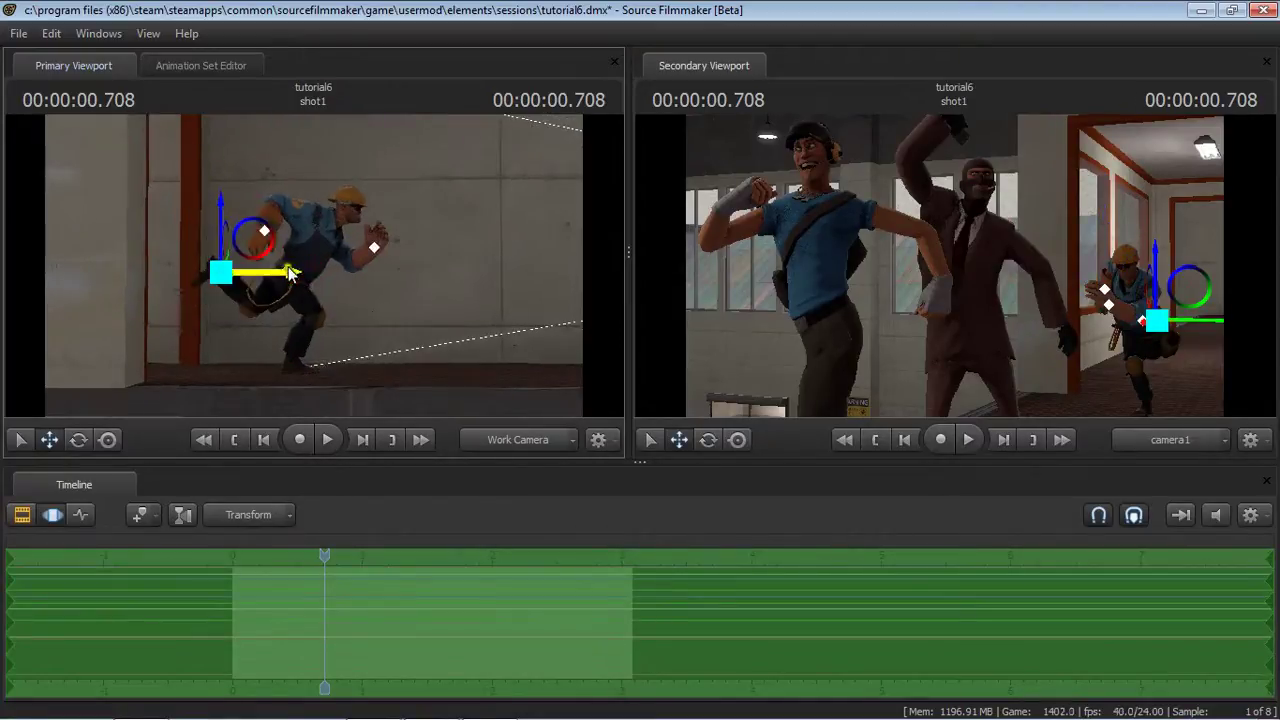
Reselect the engineer's pelvis, both hands and left foot rig controls together in the primary viewport.
click(281, 271)
drag(281, 272, 284, 272)
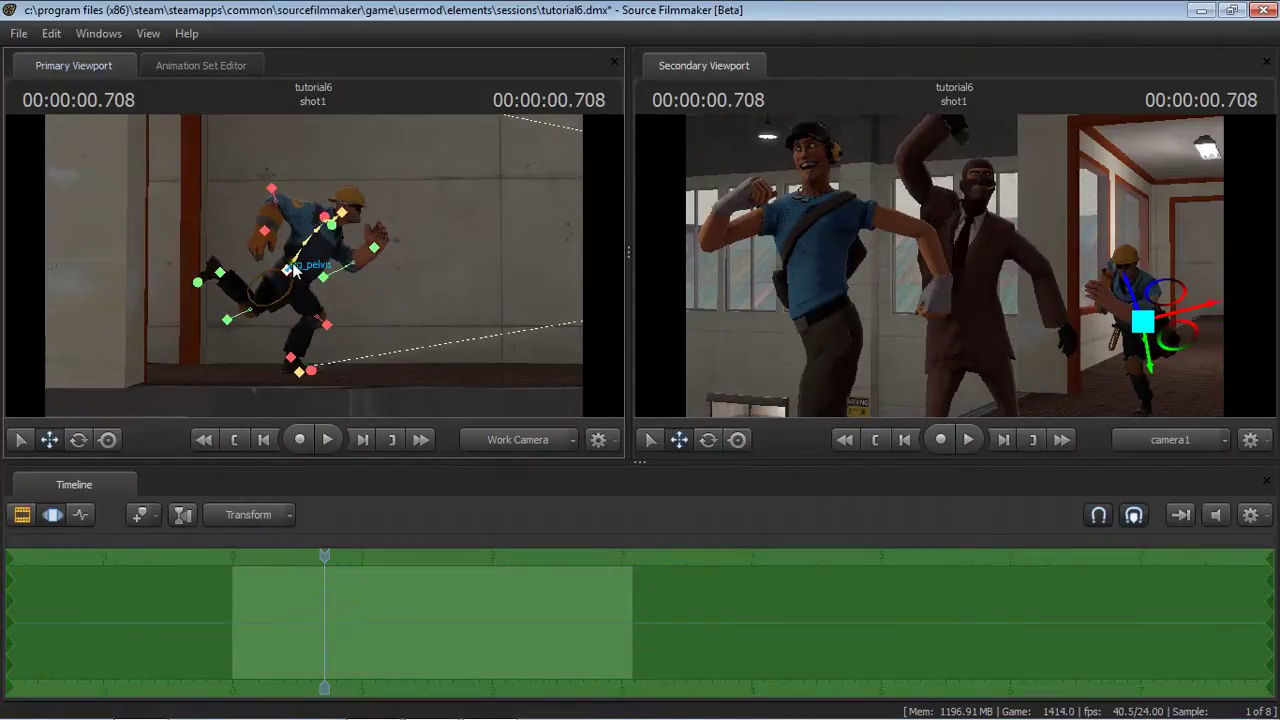
click(292, 270)
click(356, 247)
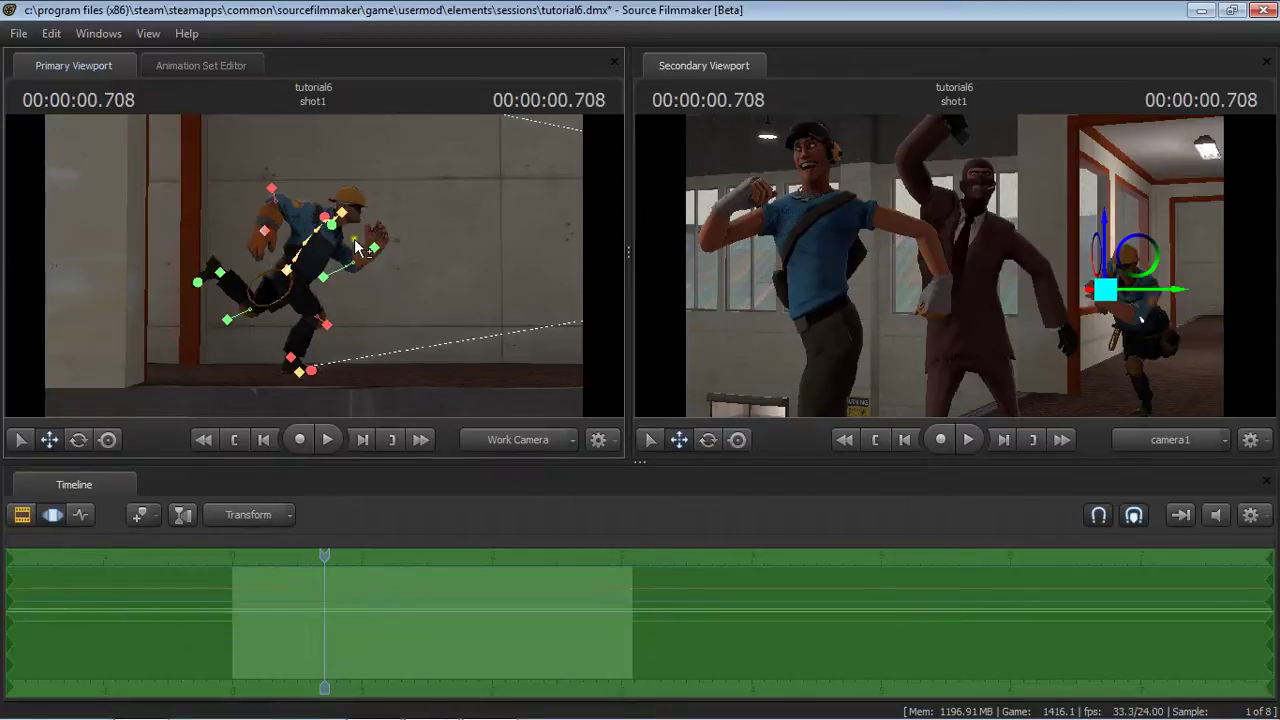
click(220, 272)
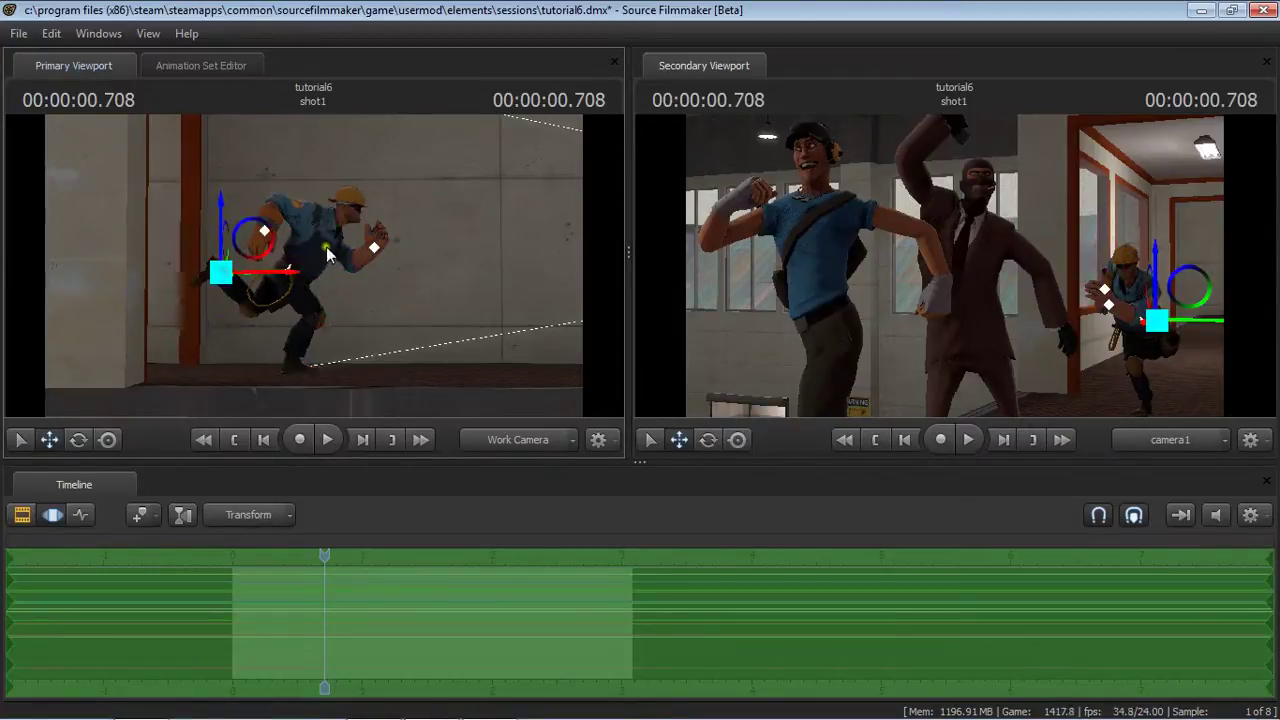
Slide the engineer's pelvis, both hands and left foot together forward and back along the hallway over his planted right foot.
drag(296, 273, 350, 296)
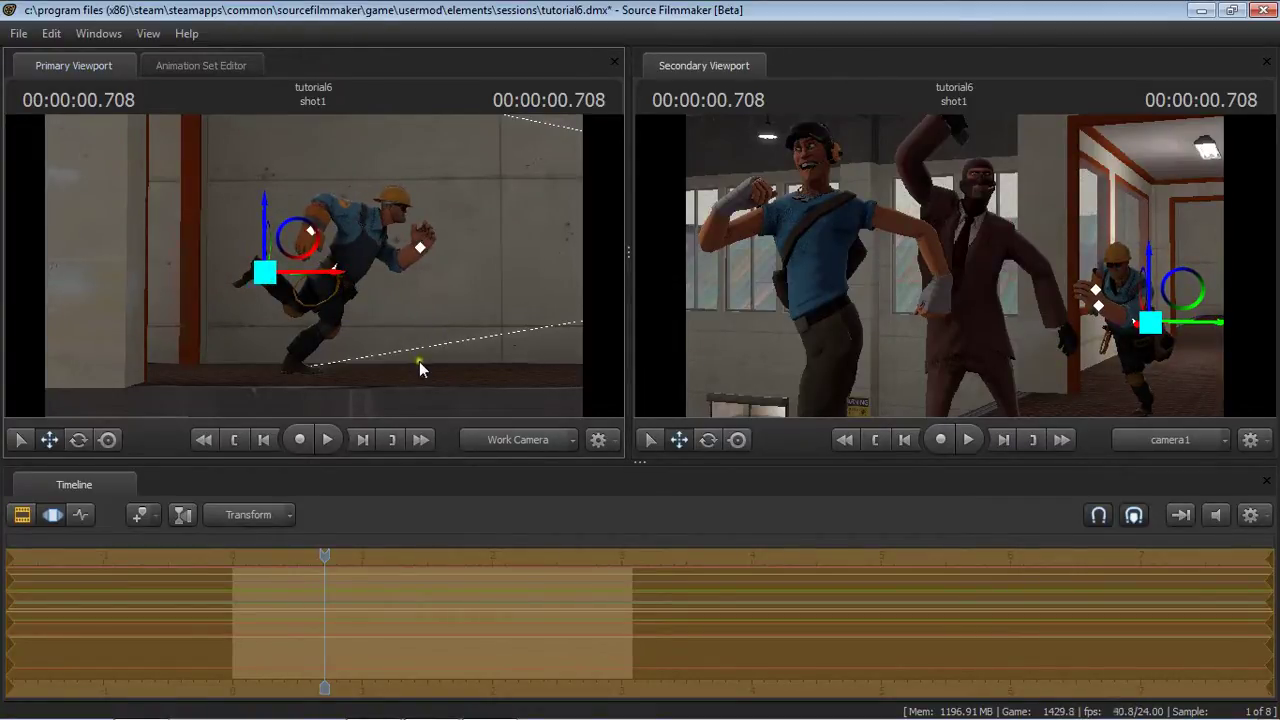
drag(328, 272, 336, 276)
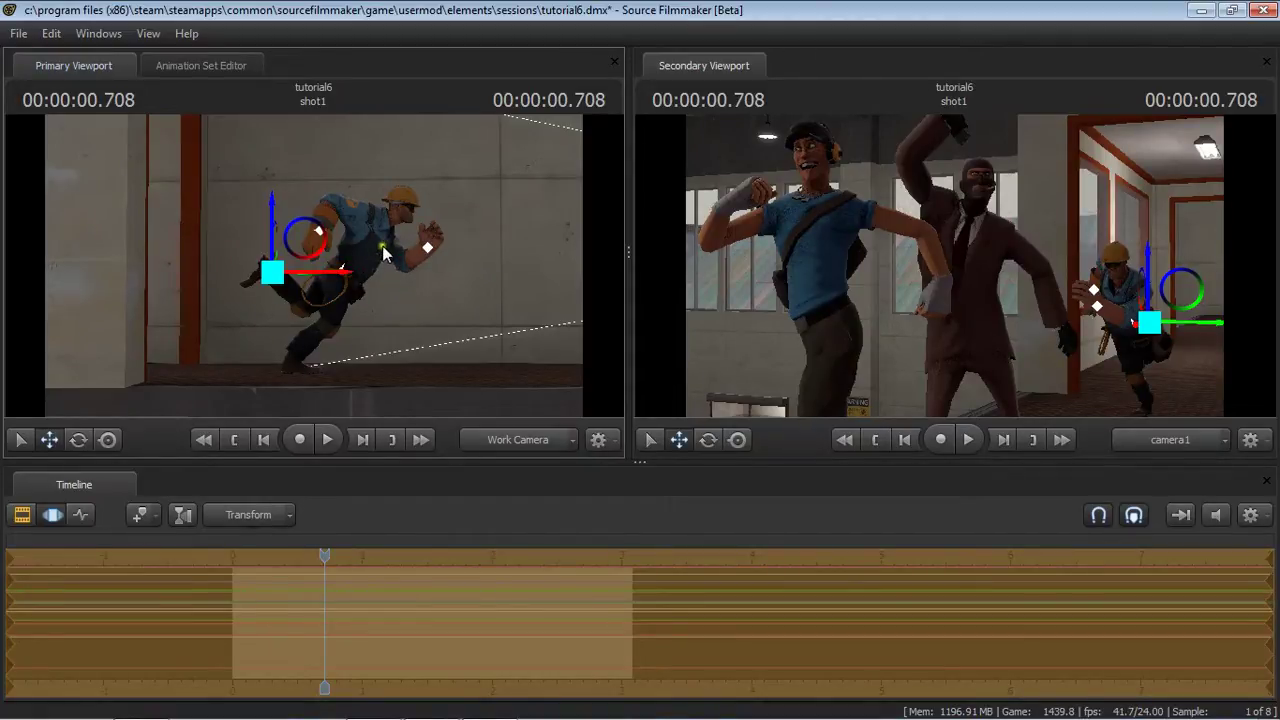
drag(334, 272, 320, 277)
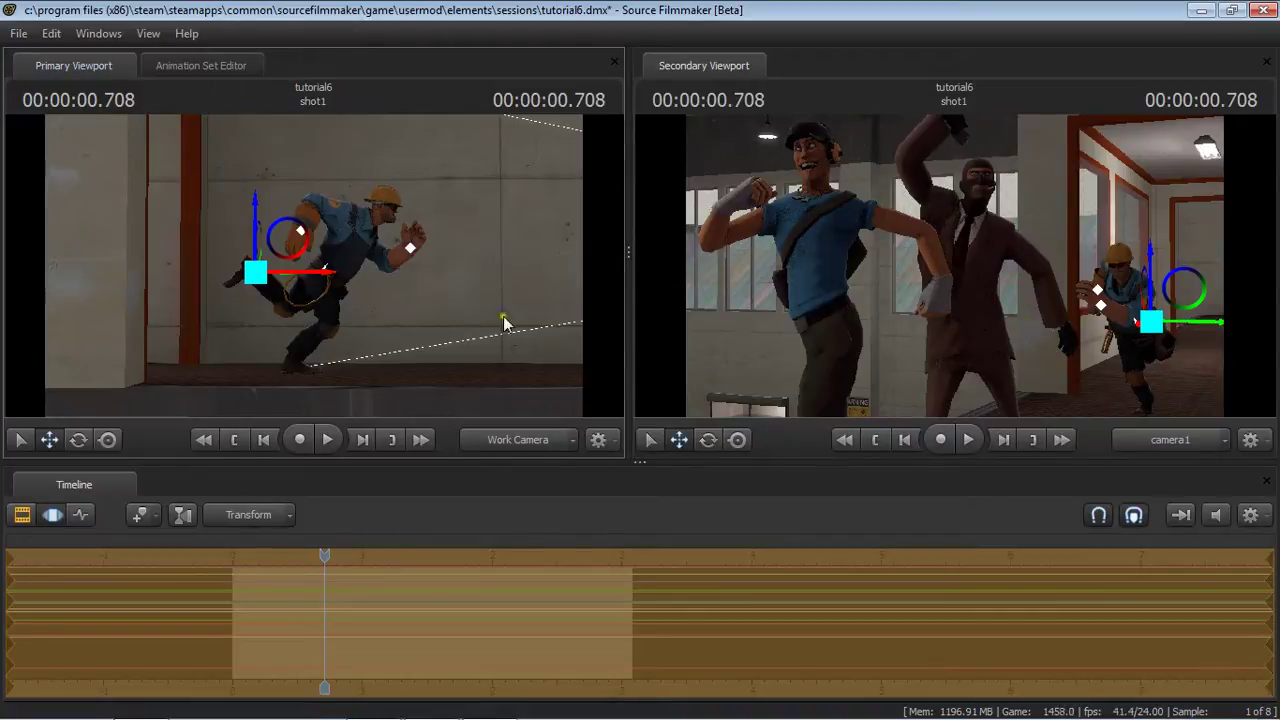
drag(399, 315, 399, 315)
drag(330, 263, 248, 270)
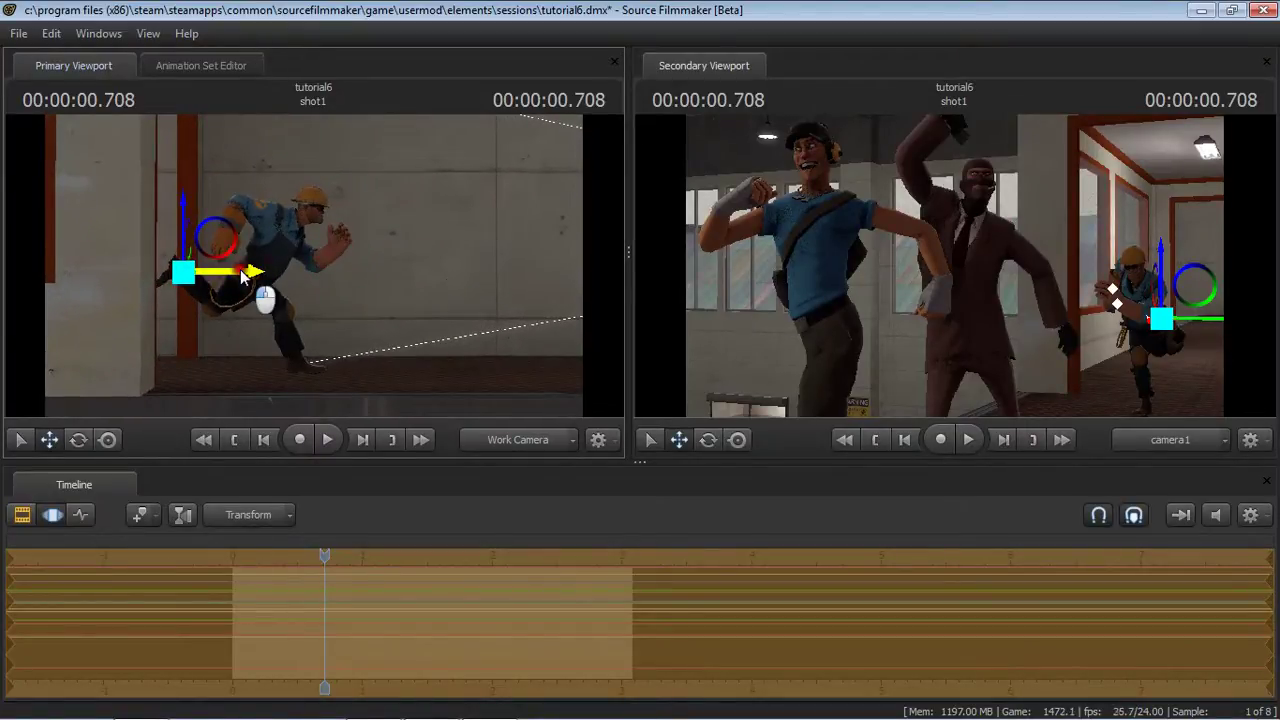
drag(252, 275, 300, 290)
Shift the engineer's selected rig controls sideways across the hallway in both directions and bring them back over the planted foot.
key(w)
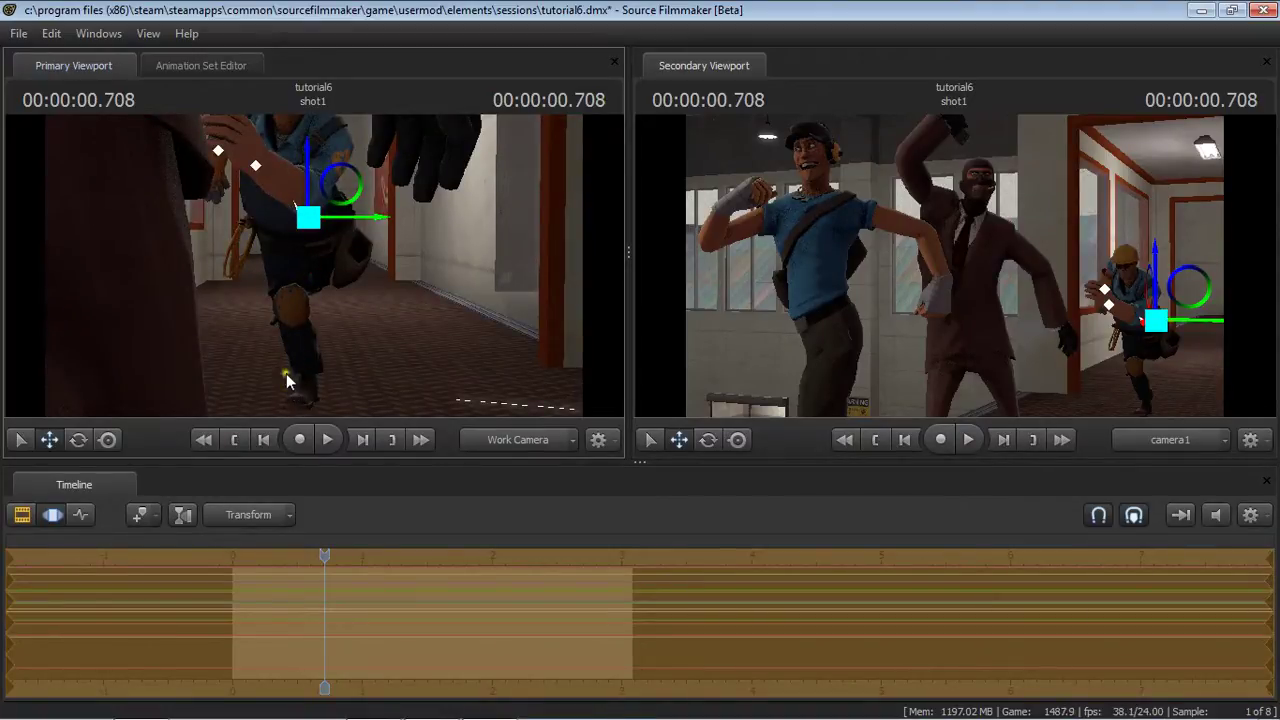
drag(340, 220, 303, 229)
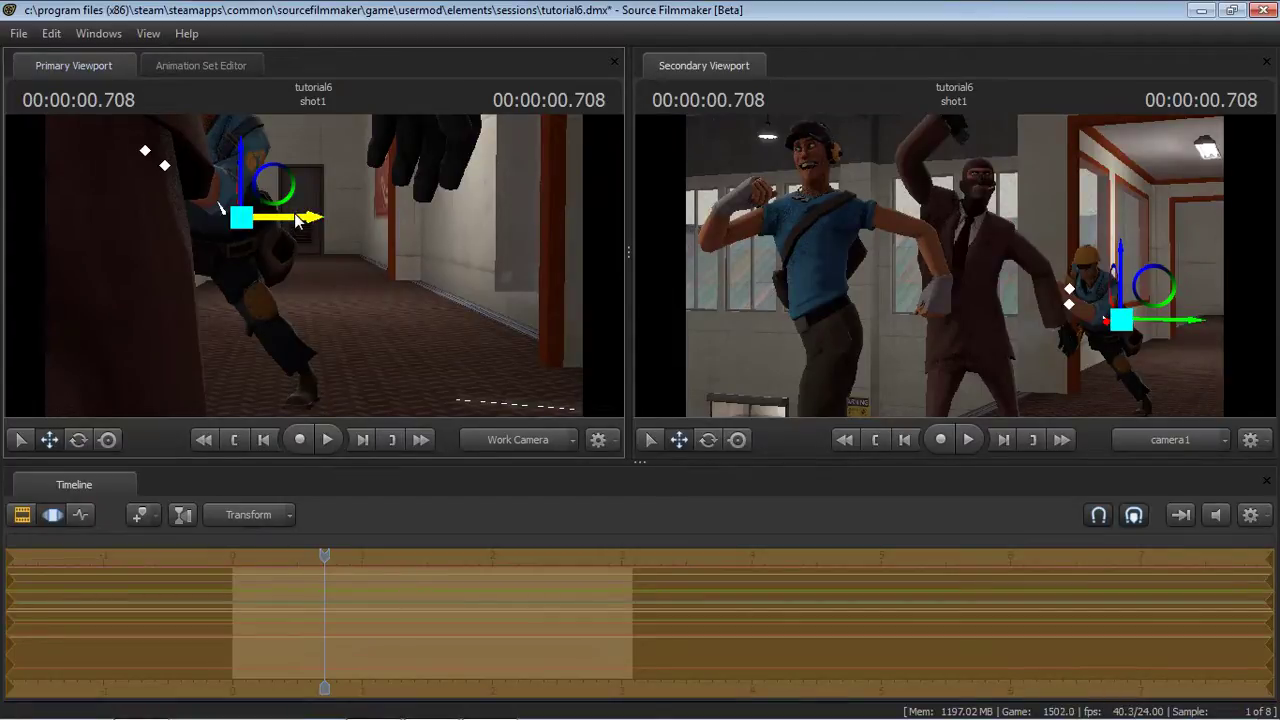
drag(296, 220, 378, 226)
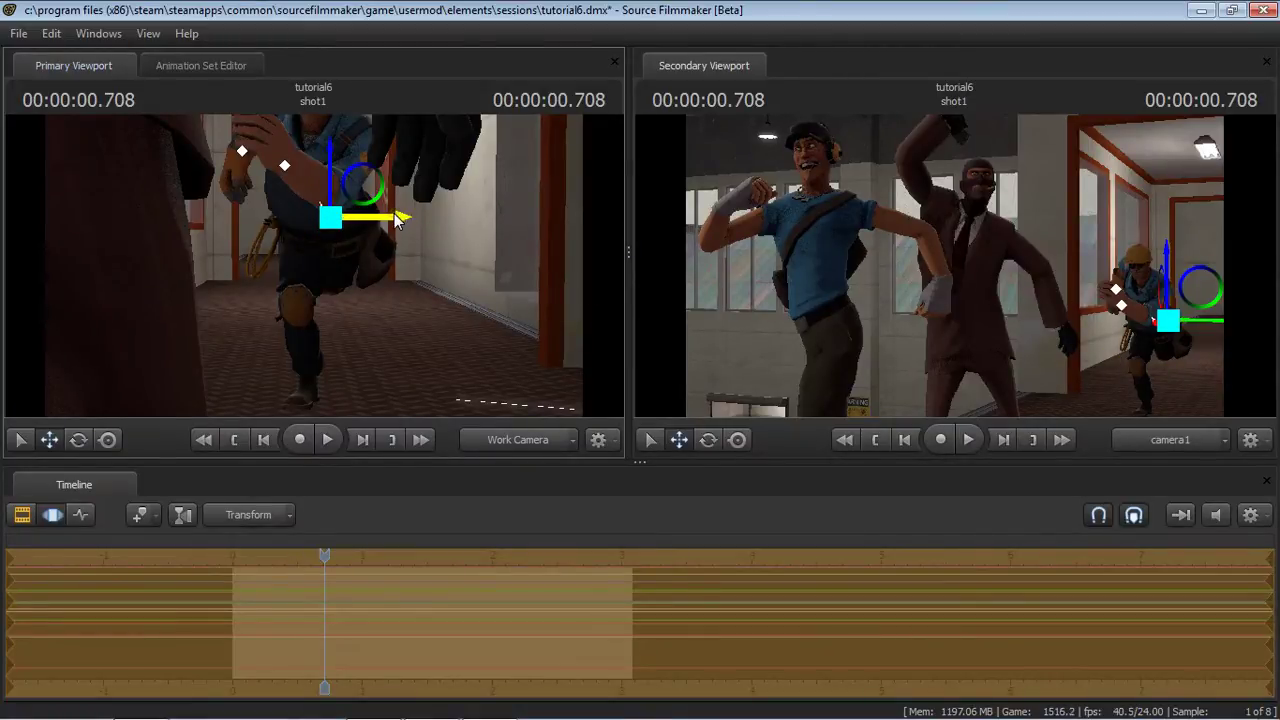
drag(397, 220, 363, 209)
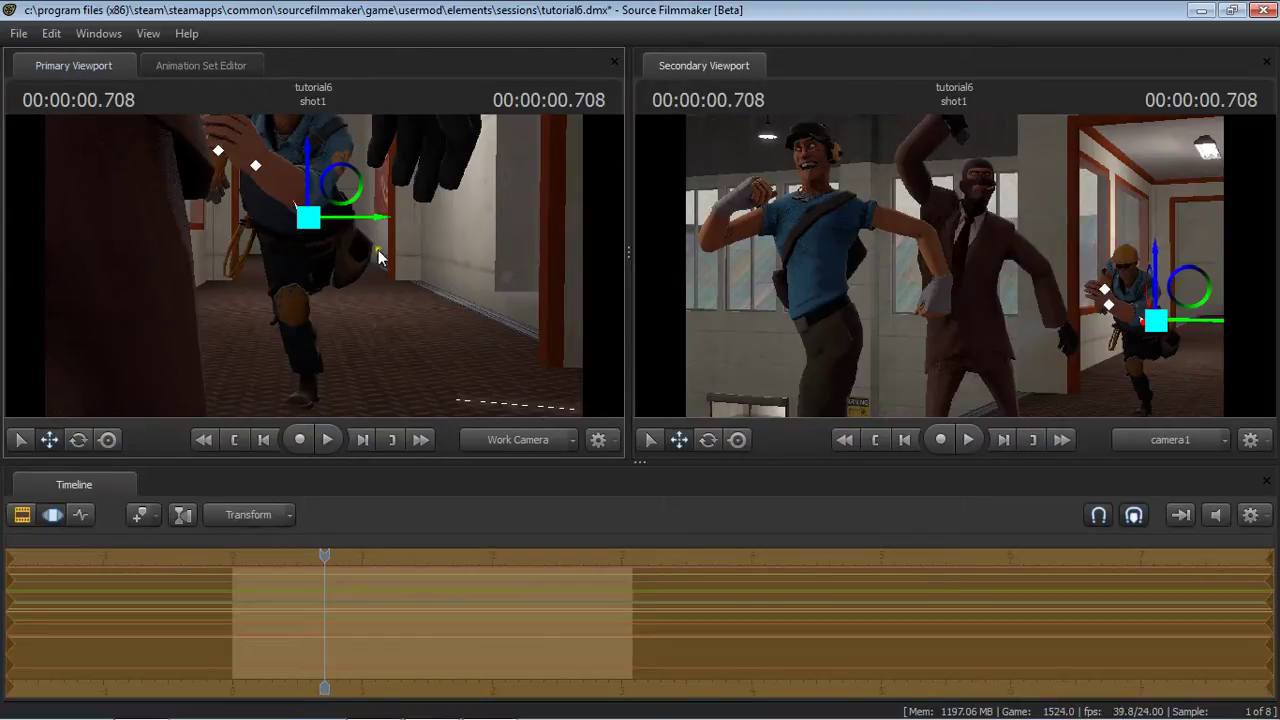
drag(288, 308, 361, 220)
Try rotating the unrigged scout's bip_pelvis to lean him forward, and undo the rotation.
drag(380, 300, 195, 278)
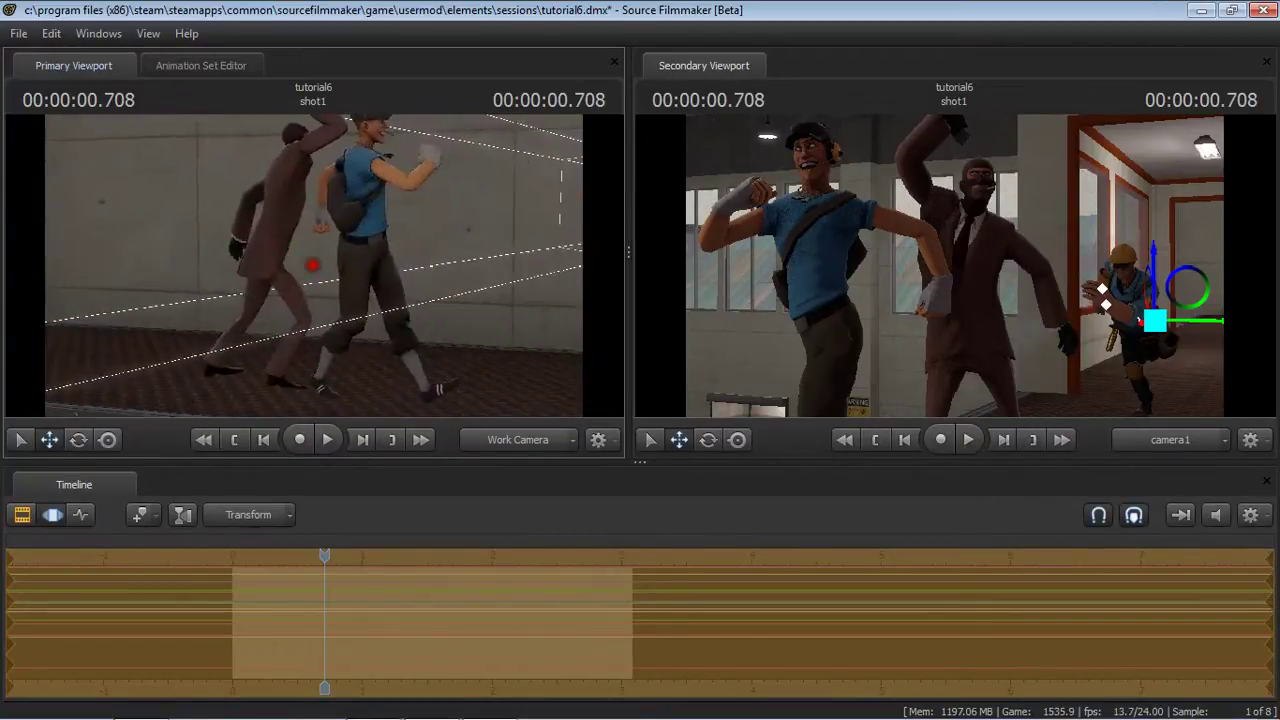
click(385, 250)
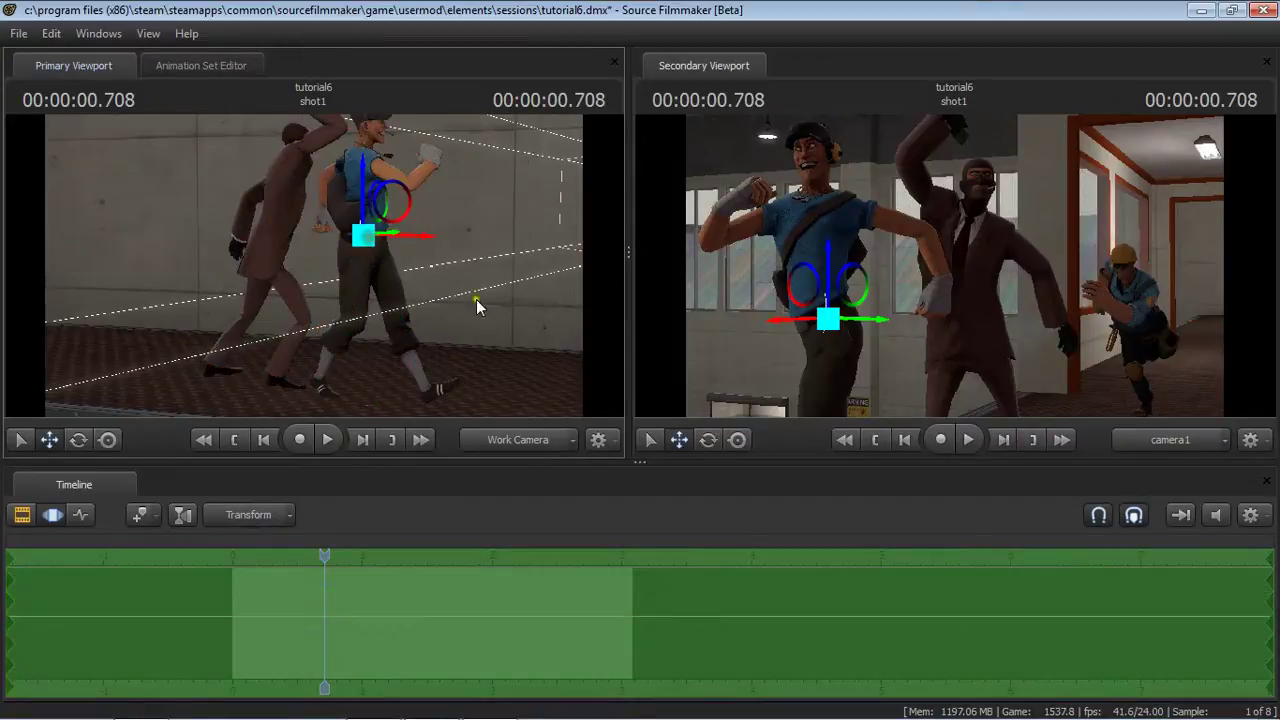
drag(474, 306, 413, 403)
drag(340, 300, 309, 265)
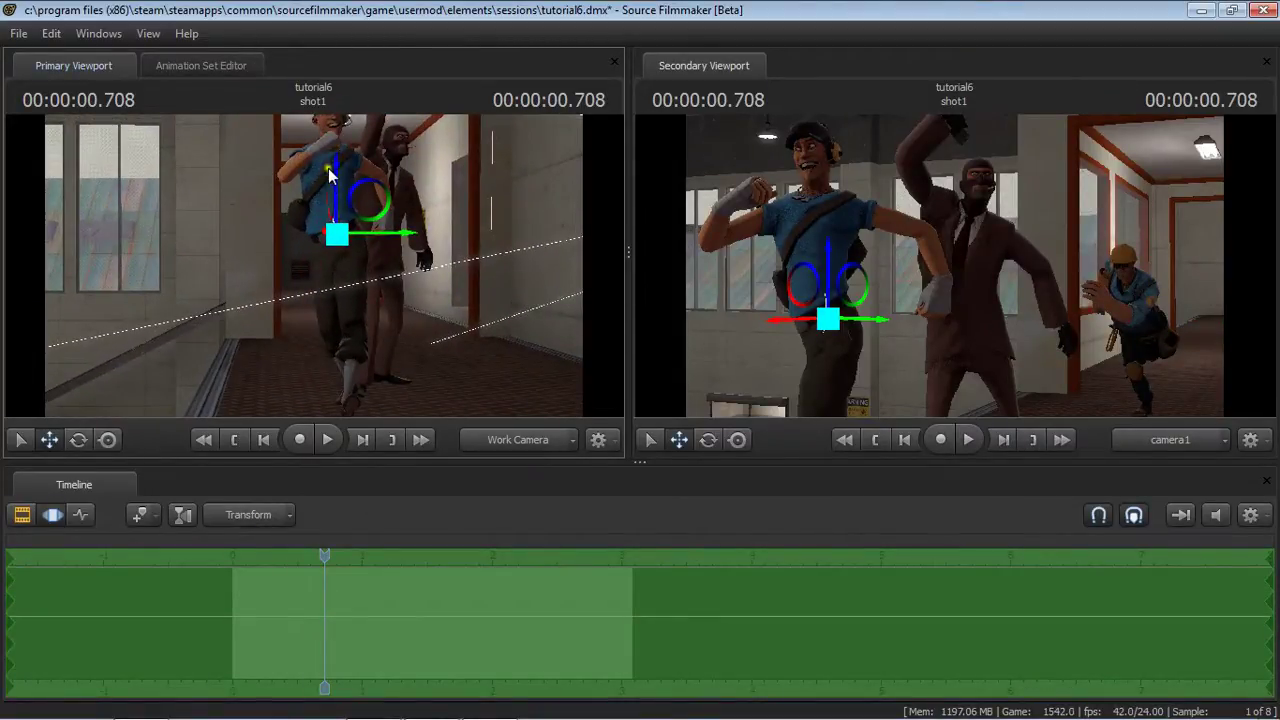
drag(353, 367, 250, 362)
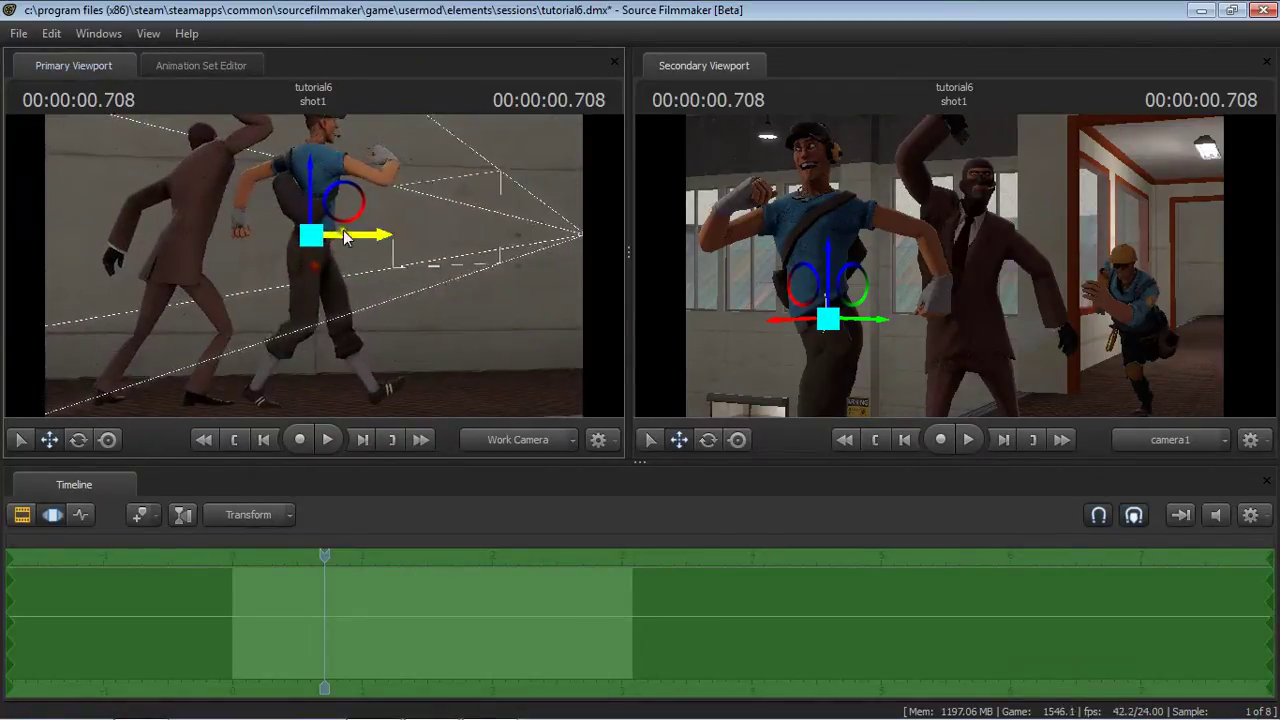
mouse_move(358, 236)
mouse_down()
mouse_move(371, 237)
mouse_move(348, 243)
mouse_up()
key(e)
drag(357, 189, 371, 198)
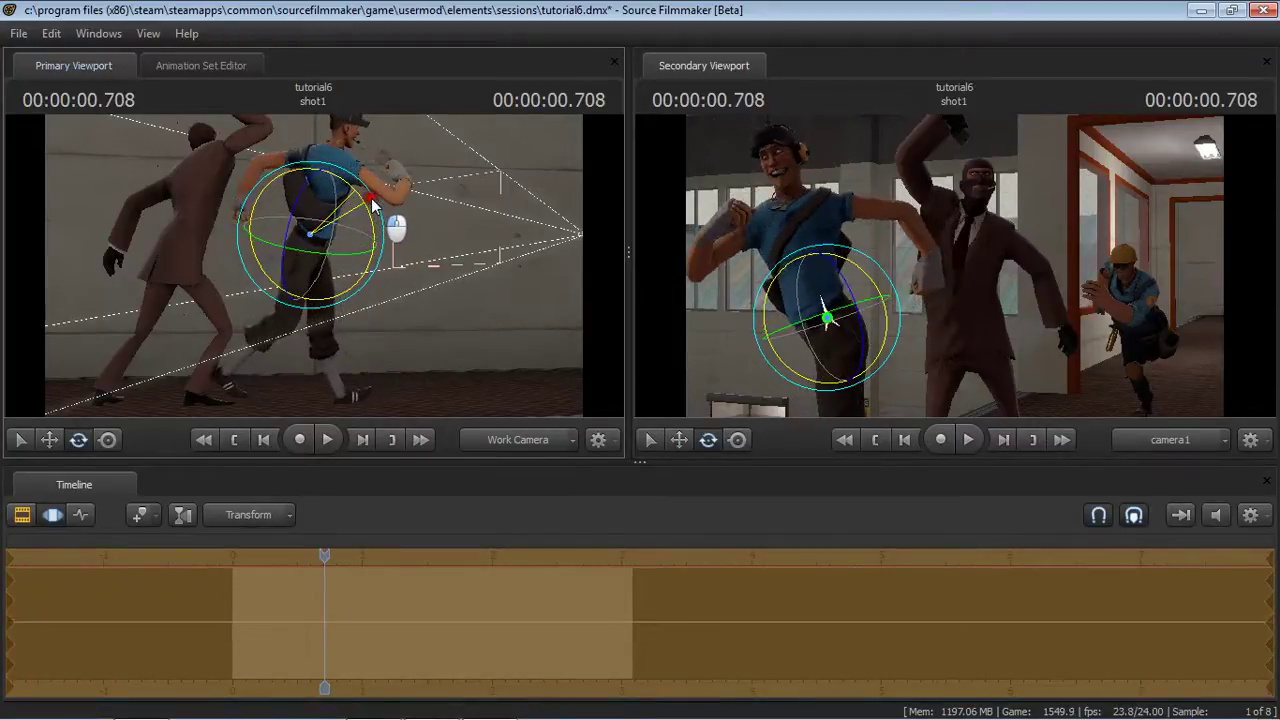
key(ctrl+z)
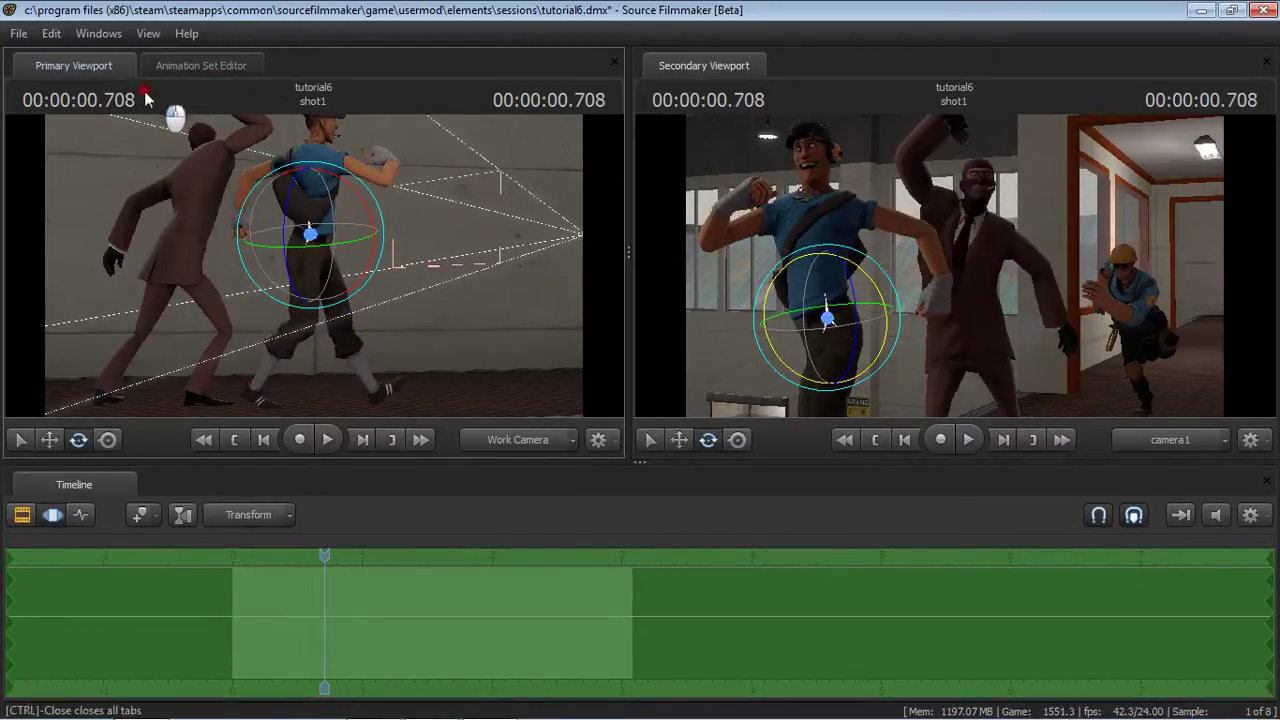
Collapse the engineer1 animation set and apply the biped rig to scout1.
click(201, 65)
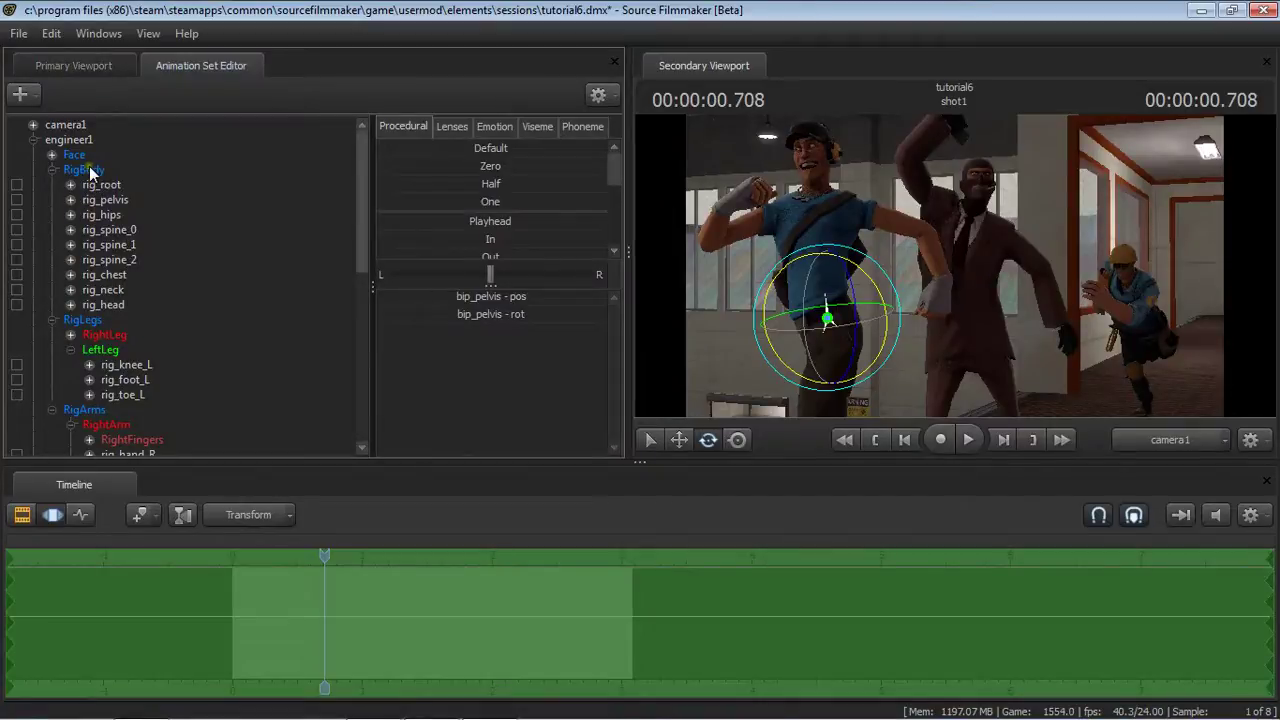
click(35, 140)
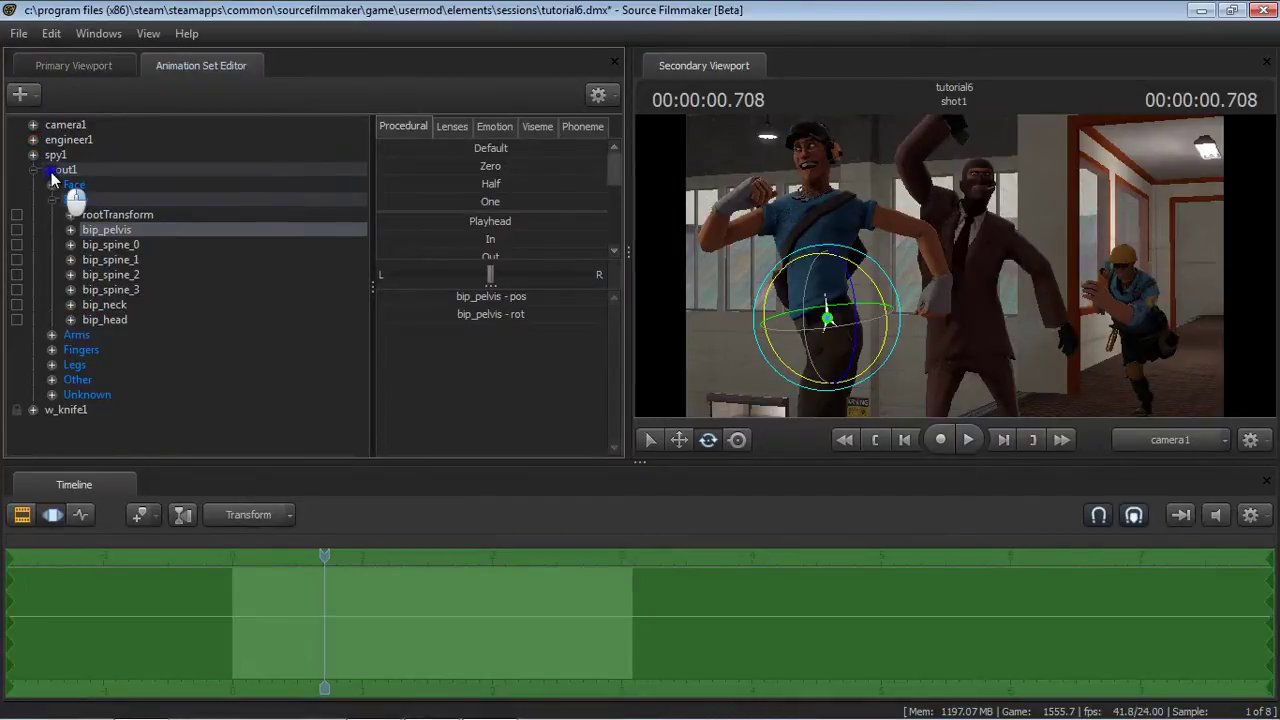
right_click(51, 172)
mouse_move(181, 436)
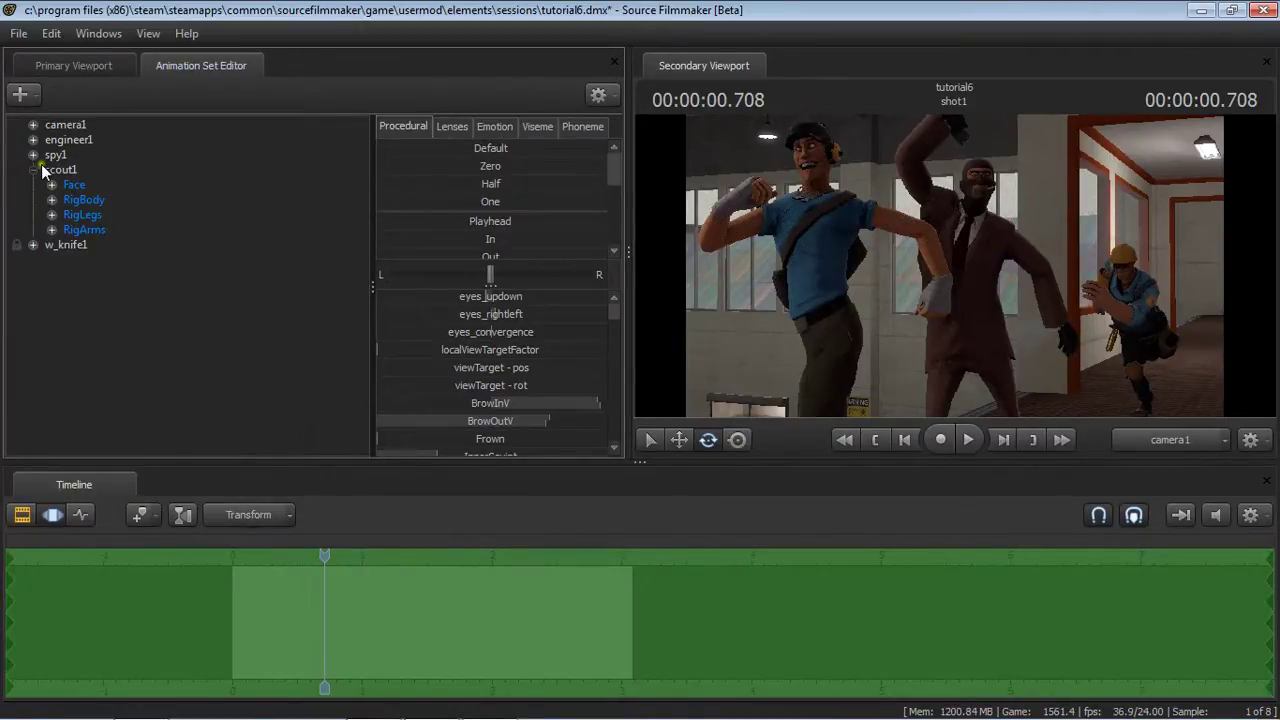
Rotate the scout's rig pelvis in the primary viewport so his upper body leans forward, away from the spy.
click(88, 67)
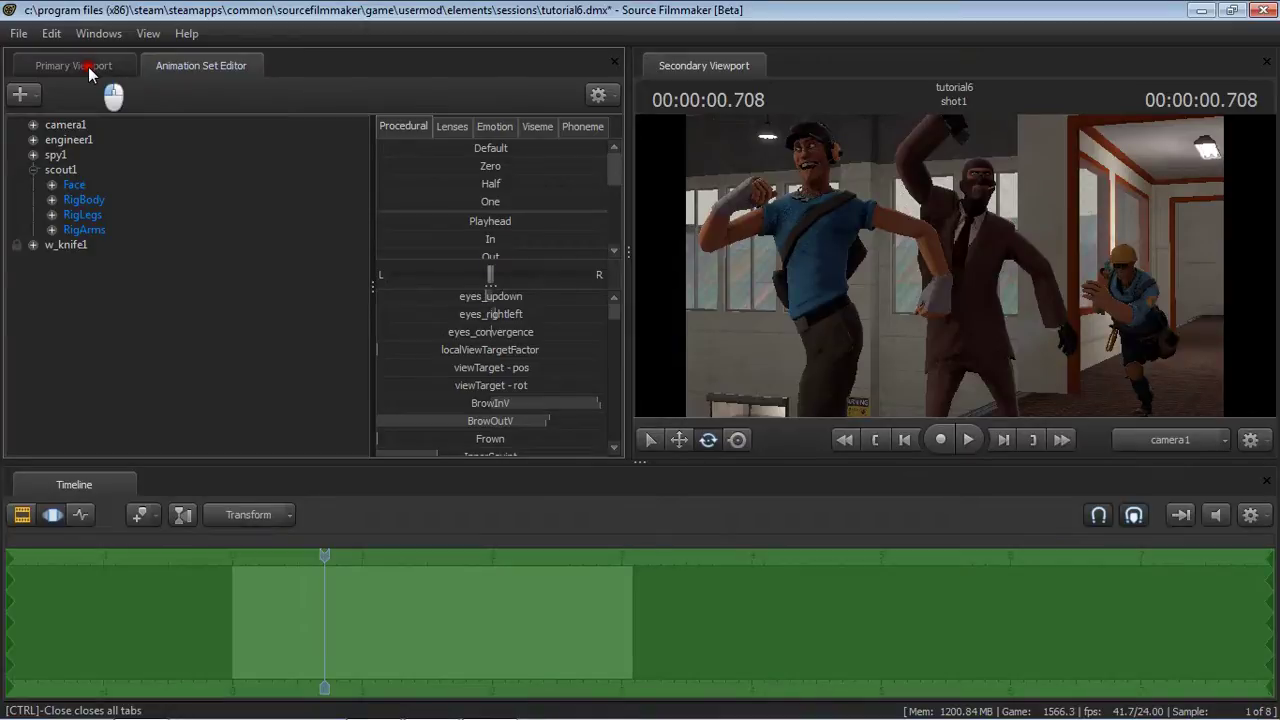
click(89, 70)
key(ctrl)
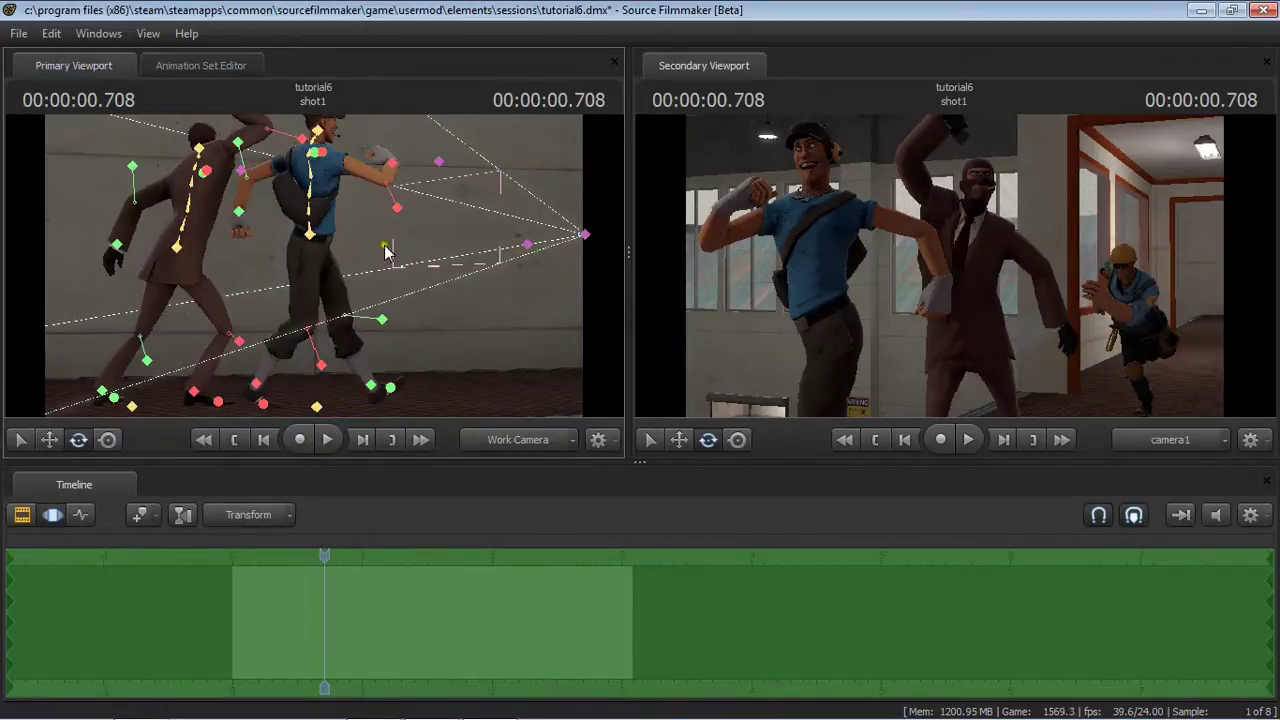
click(318, 232)
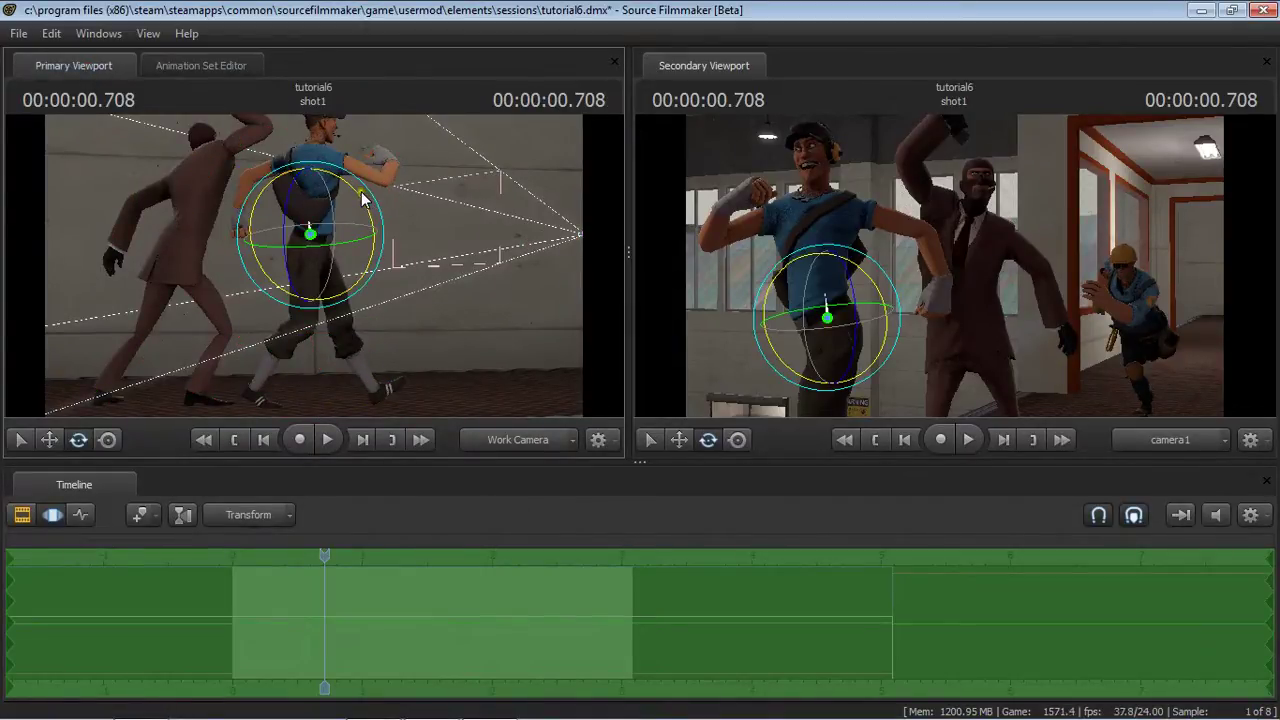
drag(361, 191, 313, 265)
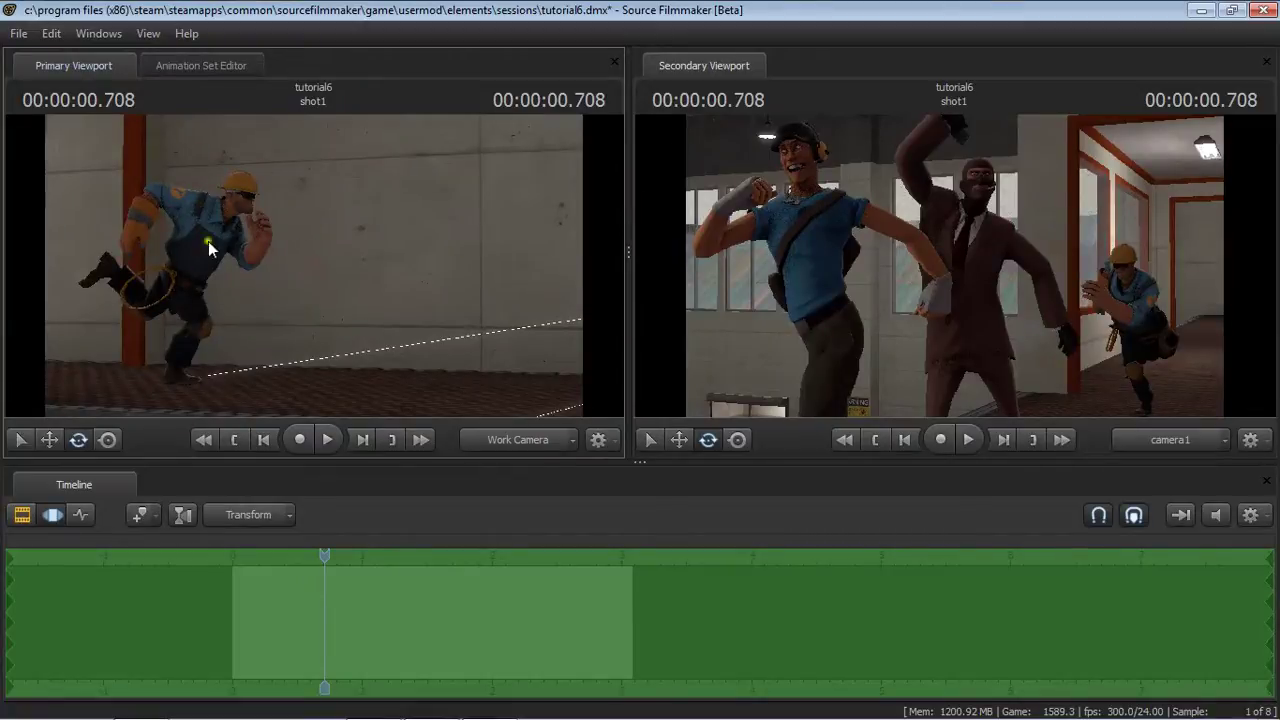
drag(208, 241, 441, 251)
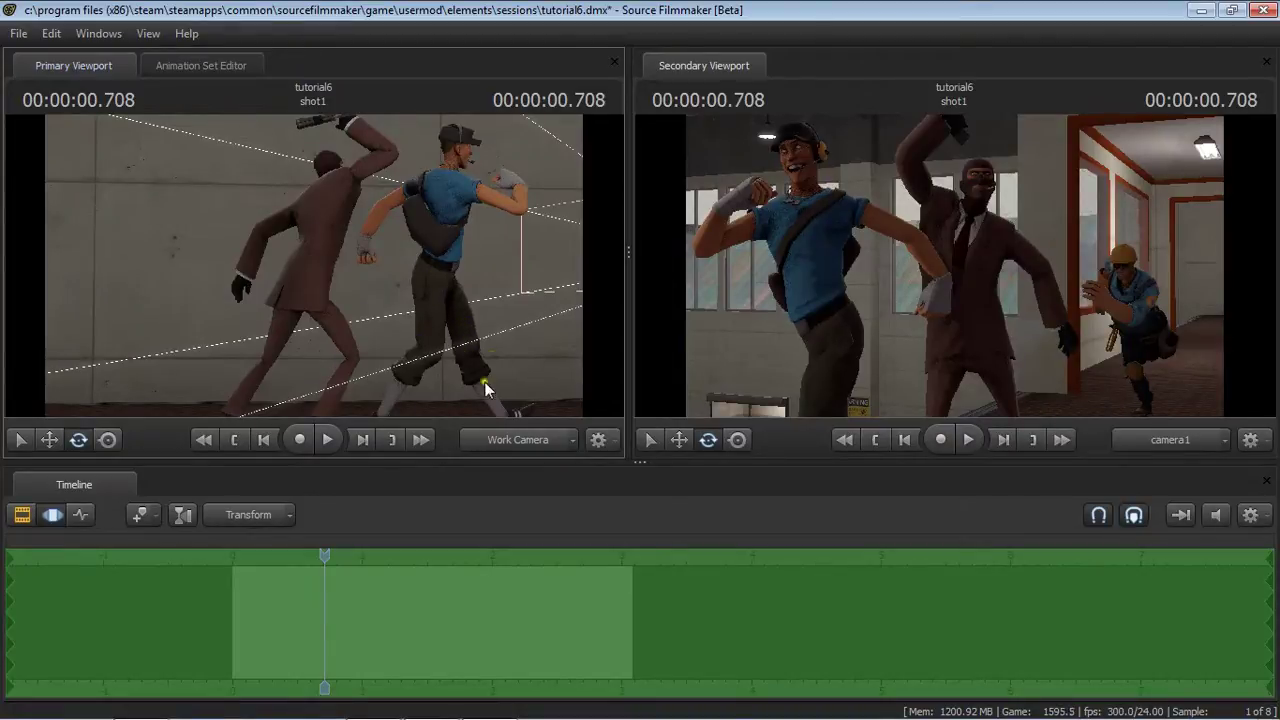
click(440, 258)
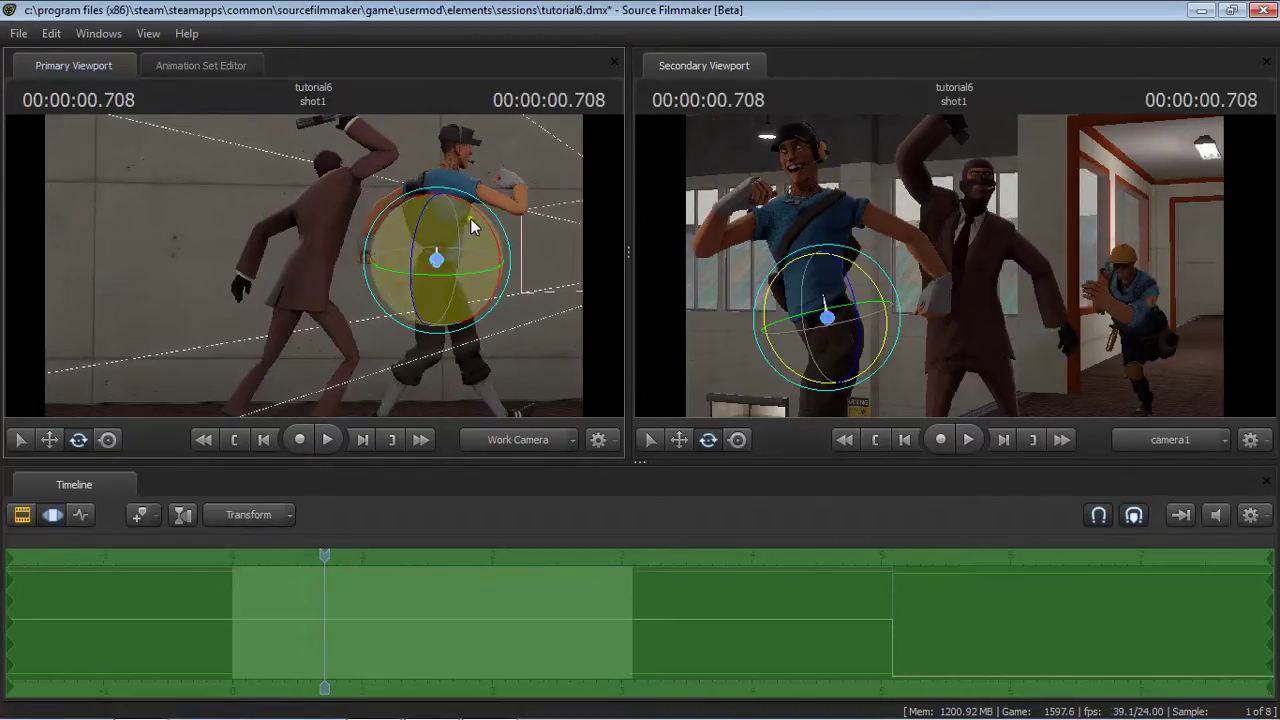
drag(470, 218, 493, 231)
Raise the scout's left hand control behind him towards the spy's raised arm, and lower his right hand slightly in front of his chest.
key(ctrl)
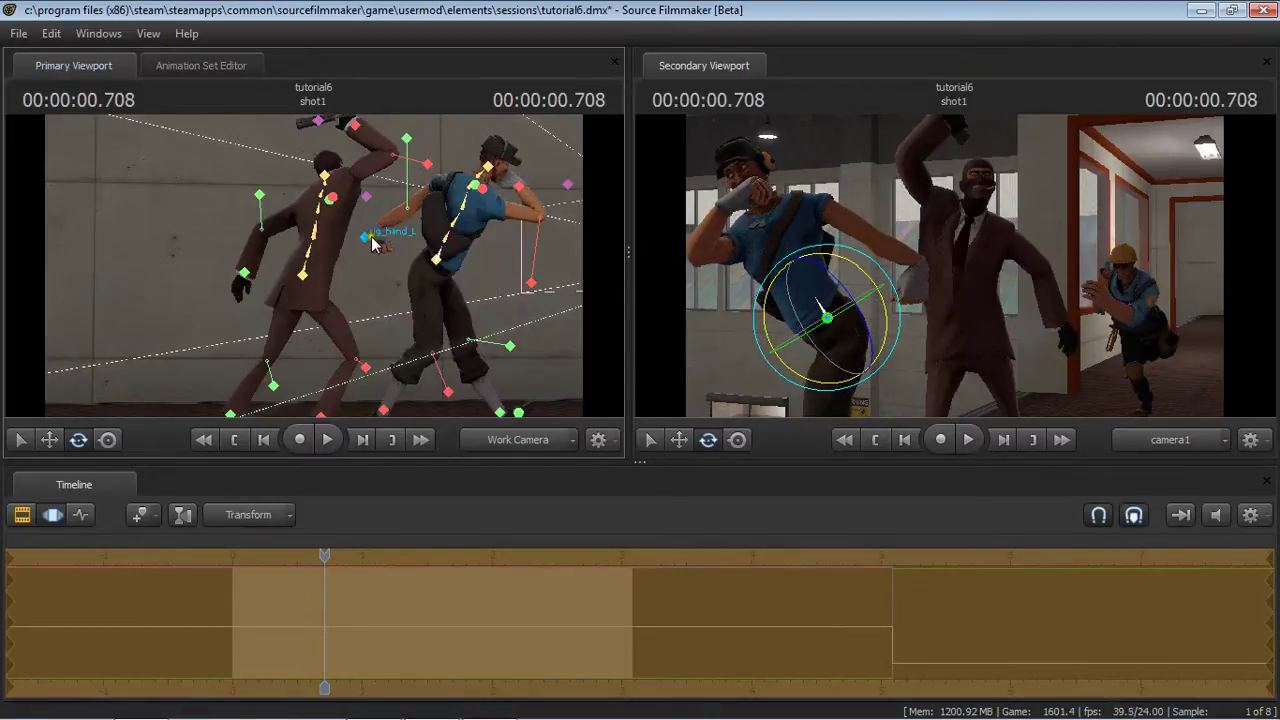
click(368, 239)
key(w)
drag(364, 237, 397, 180)
key(ctrl)
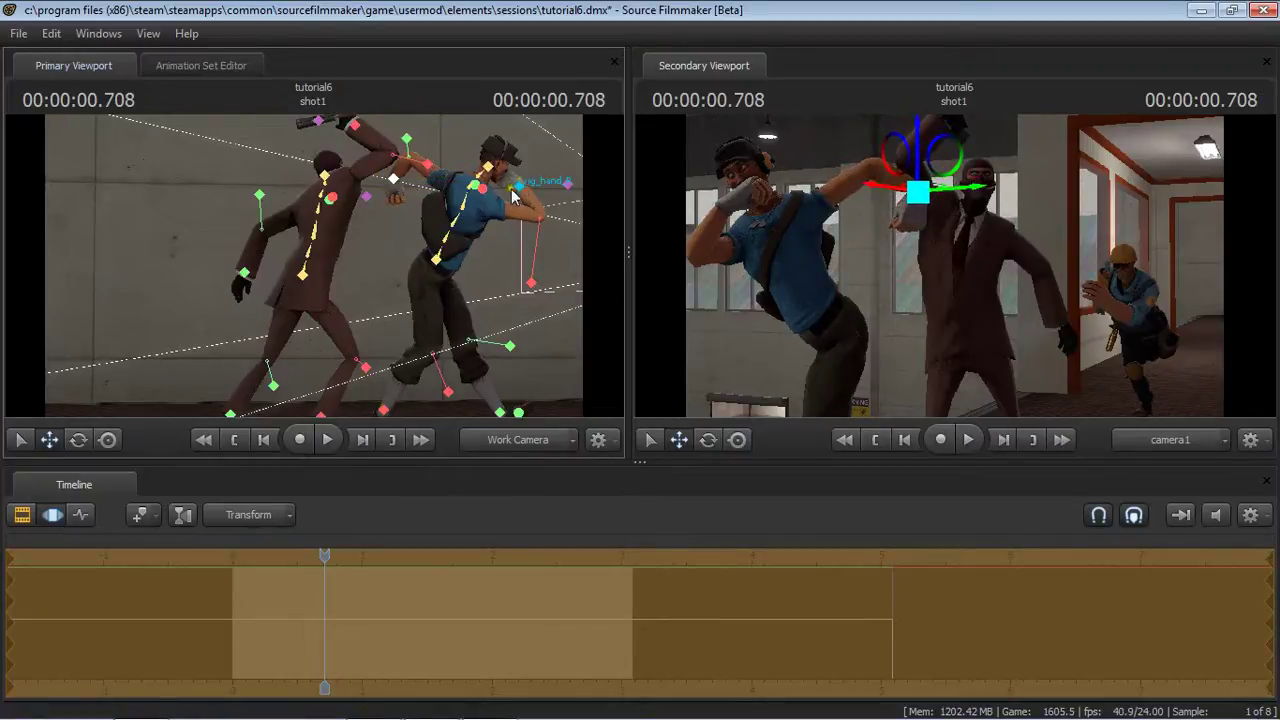
click(520, 185)
drag(522, 190, 535, 218)
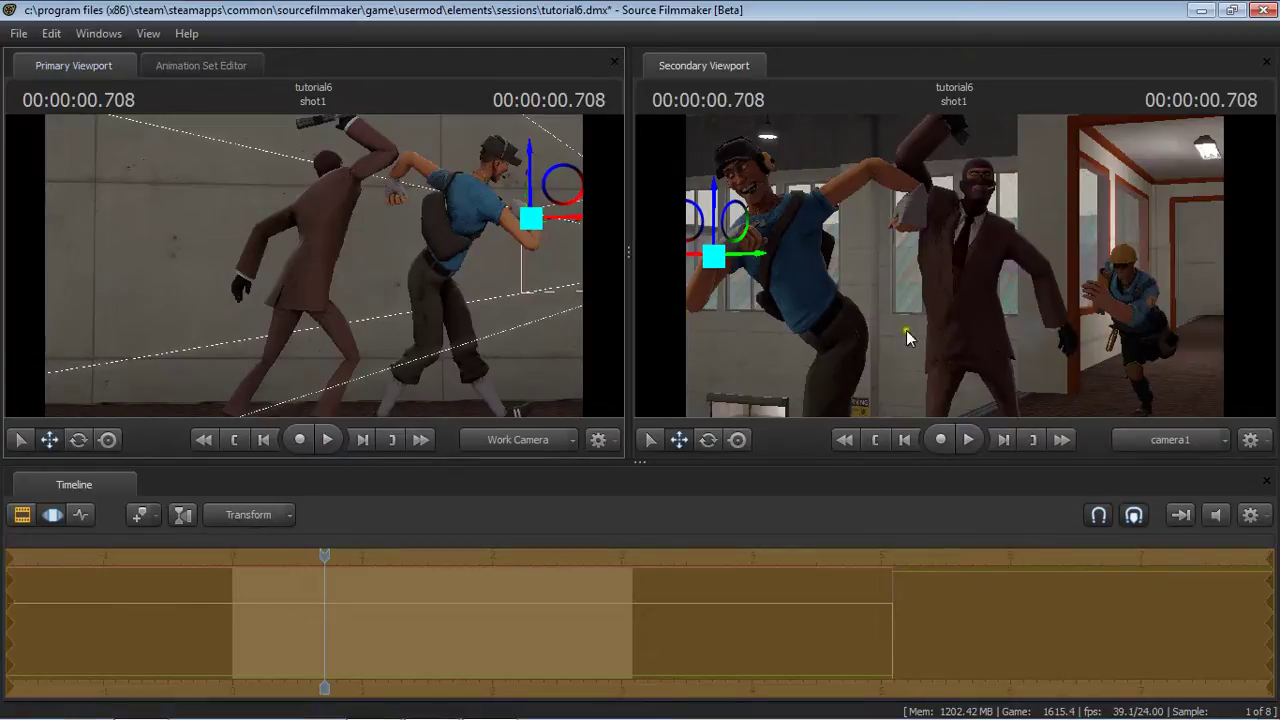
Move the scout's right foot control back and up off the floor, and rotate the foot to match the running stride.
click(386, 411)
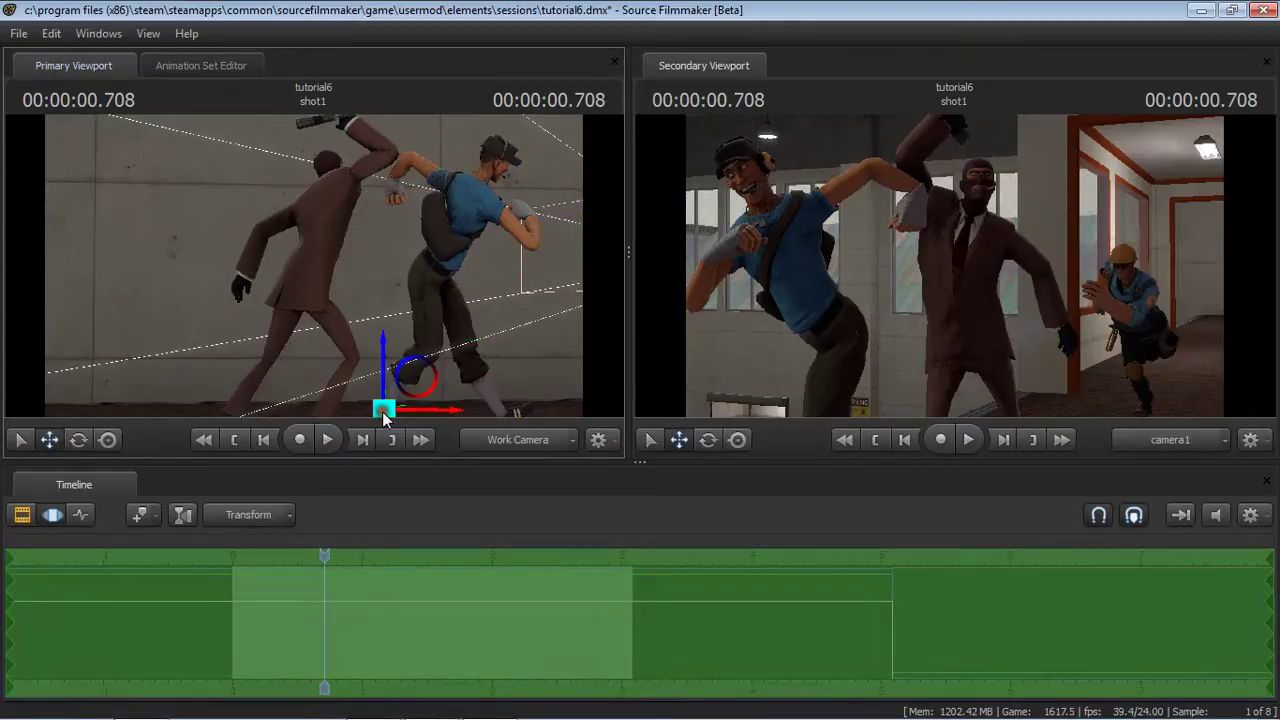
drag(367, 407, 318, 386)
key(e)
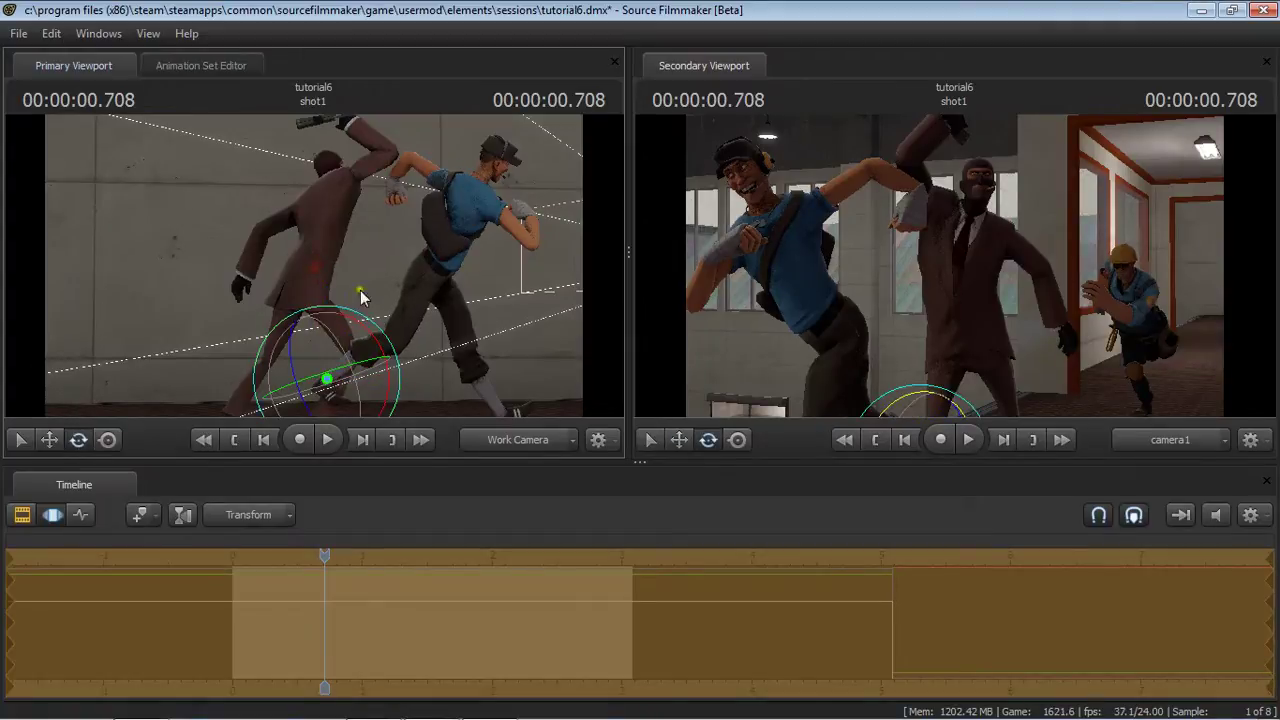
drag(368, 336, 397, 377)
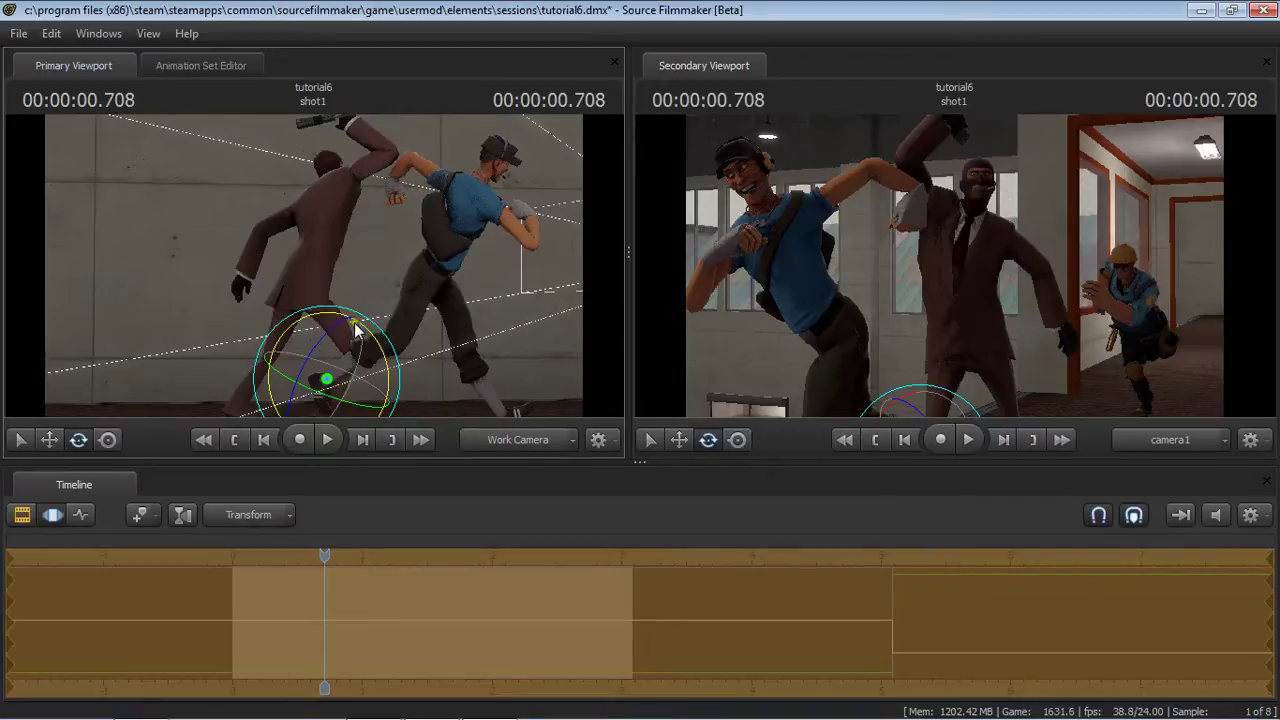
Set the playhead to 00:00:00.333, switch the timeline to the Clip Editor and play the sequence.
click(277, 556)
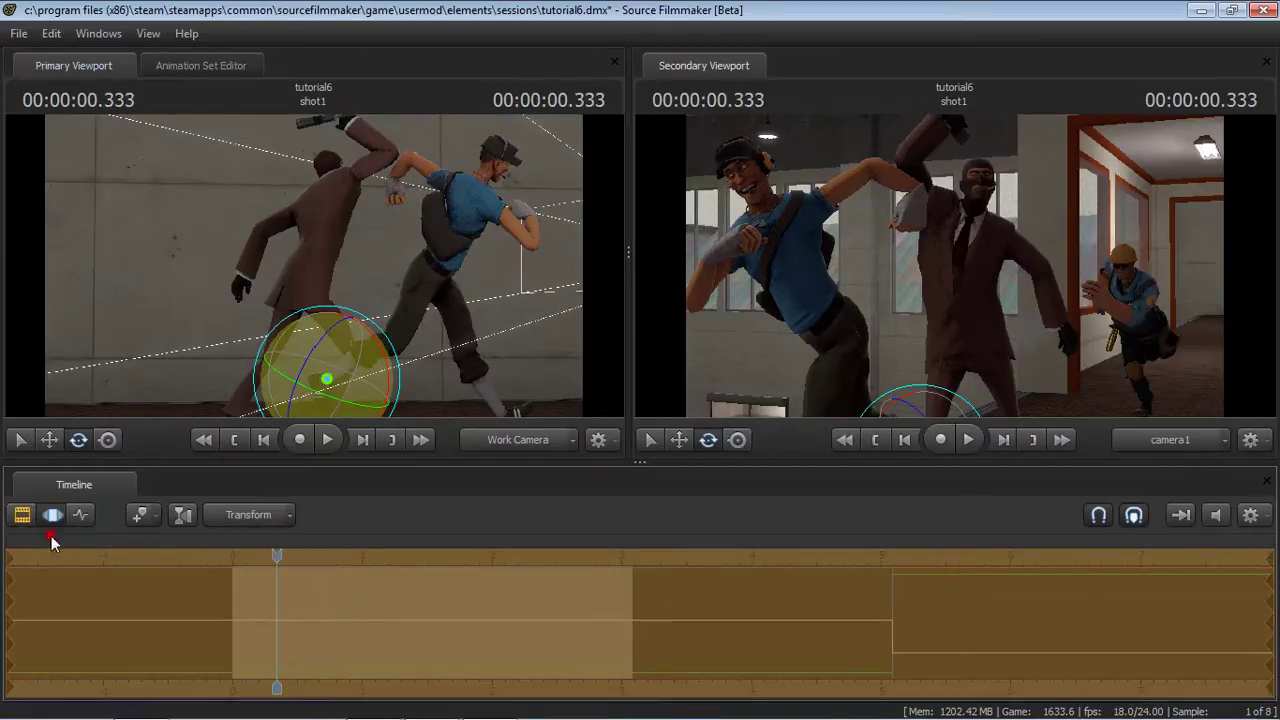
click(21, 514)
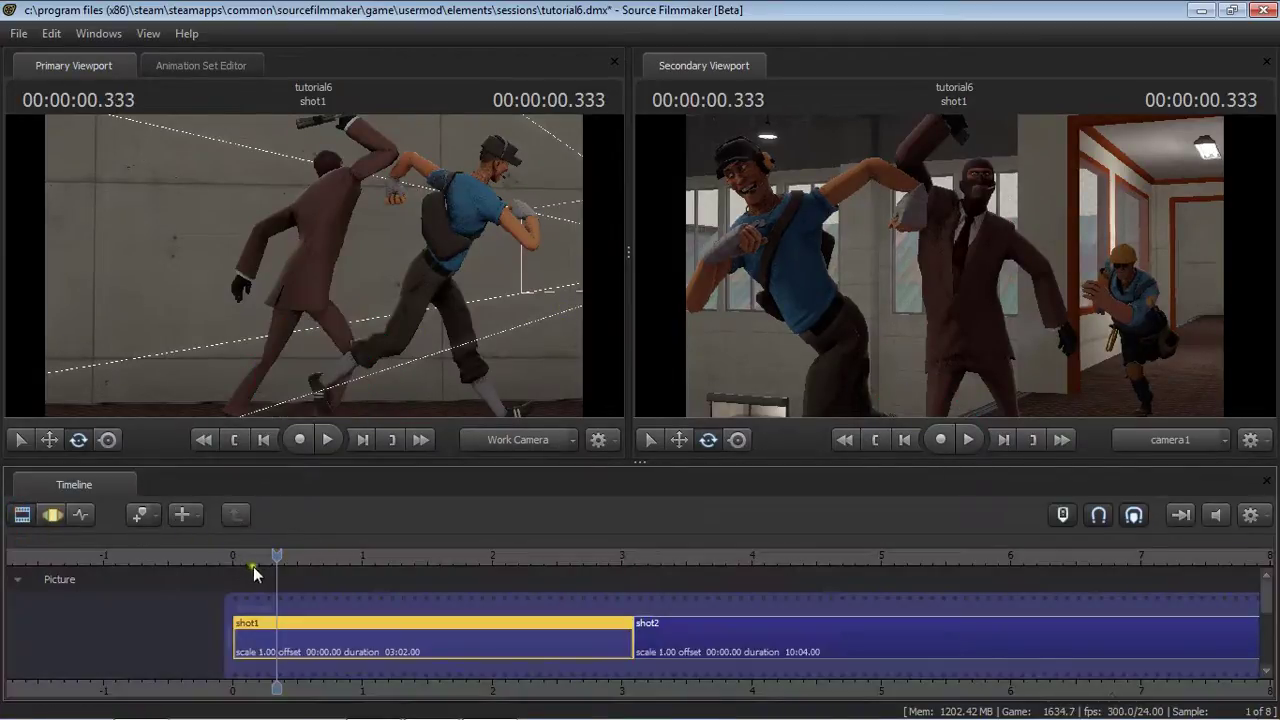
key(space)
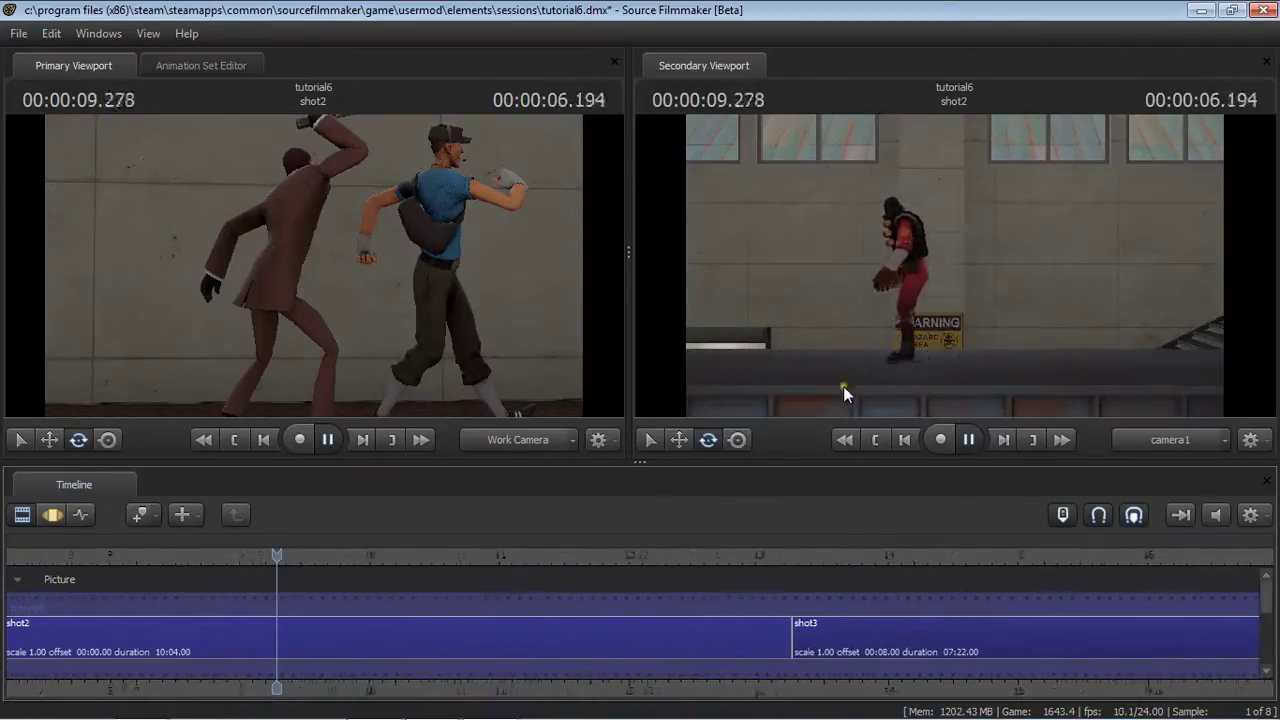
Stop the sequence playback and select shot2 in the timeline.
key(space)
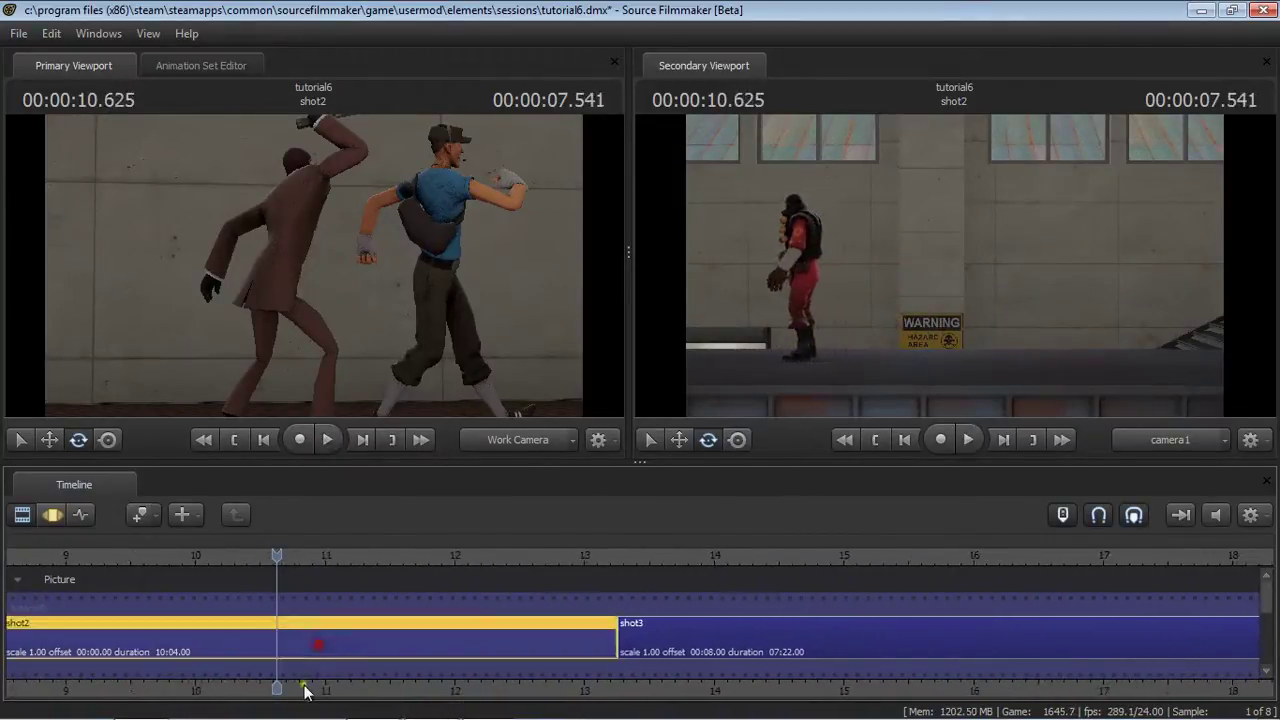
click(320, 637)
middle_drag(370, 693, 1022, 612)
scroll(1022, 612, down, 2)
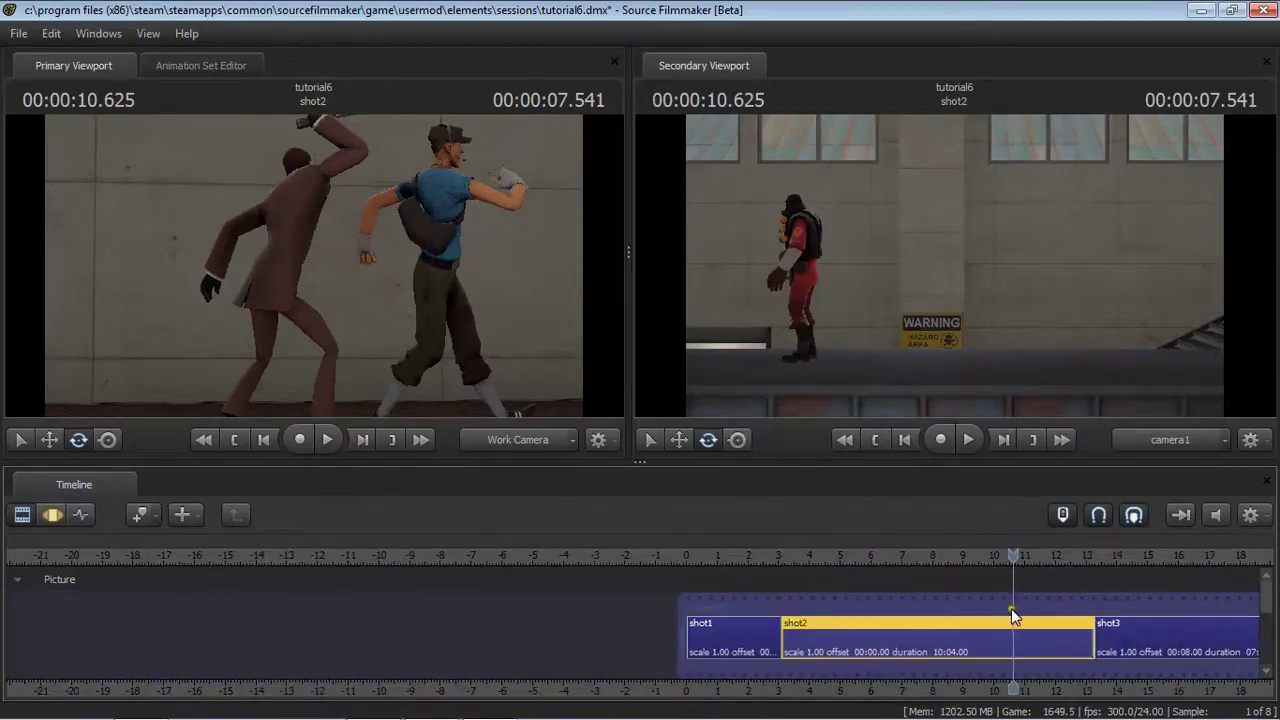
key(space)
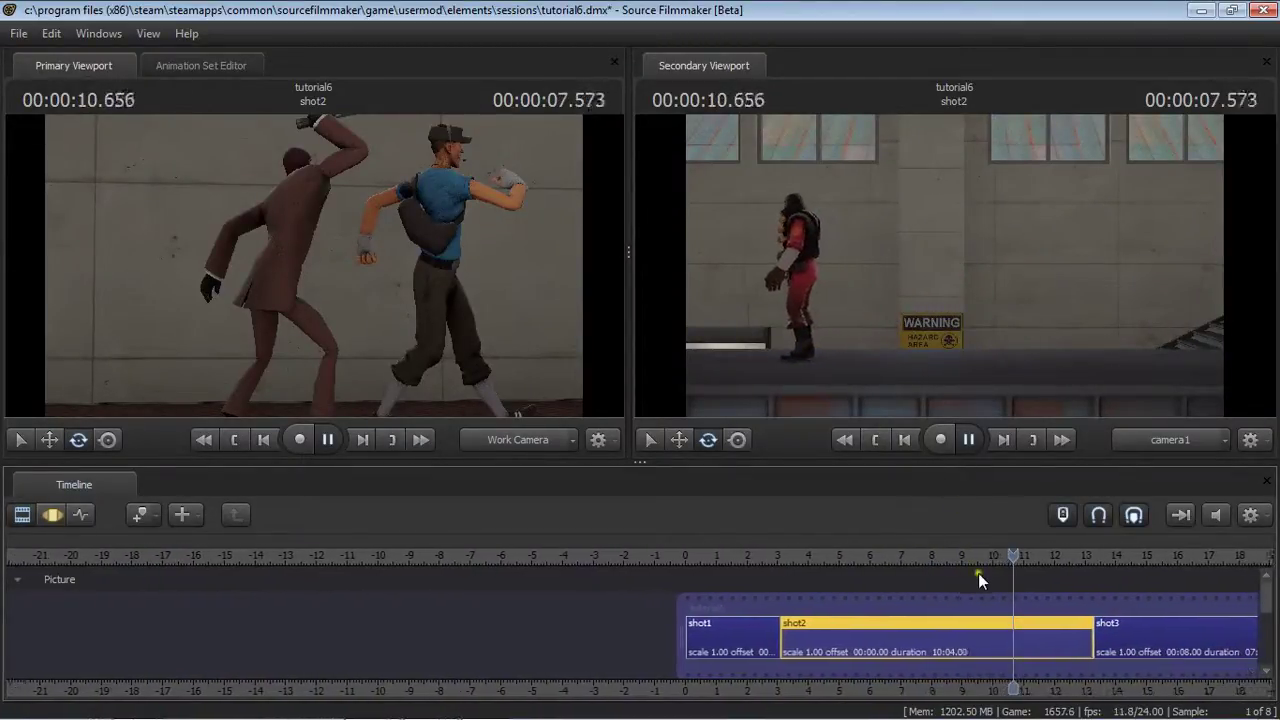
key(space)
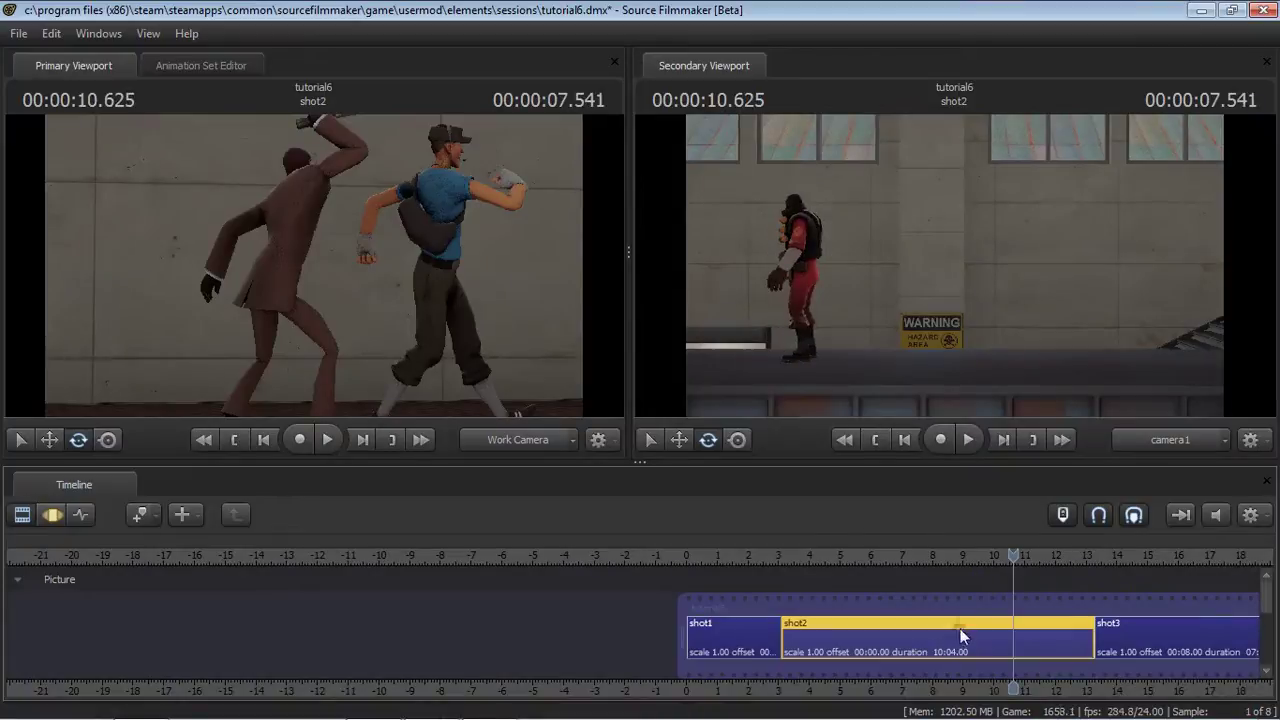
Switch the timeline to the Graph Editor and display the animation curves of demo1 for shot2.
click(52, 514)
click(80, 514)
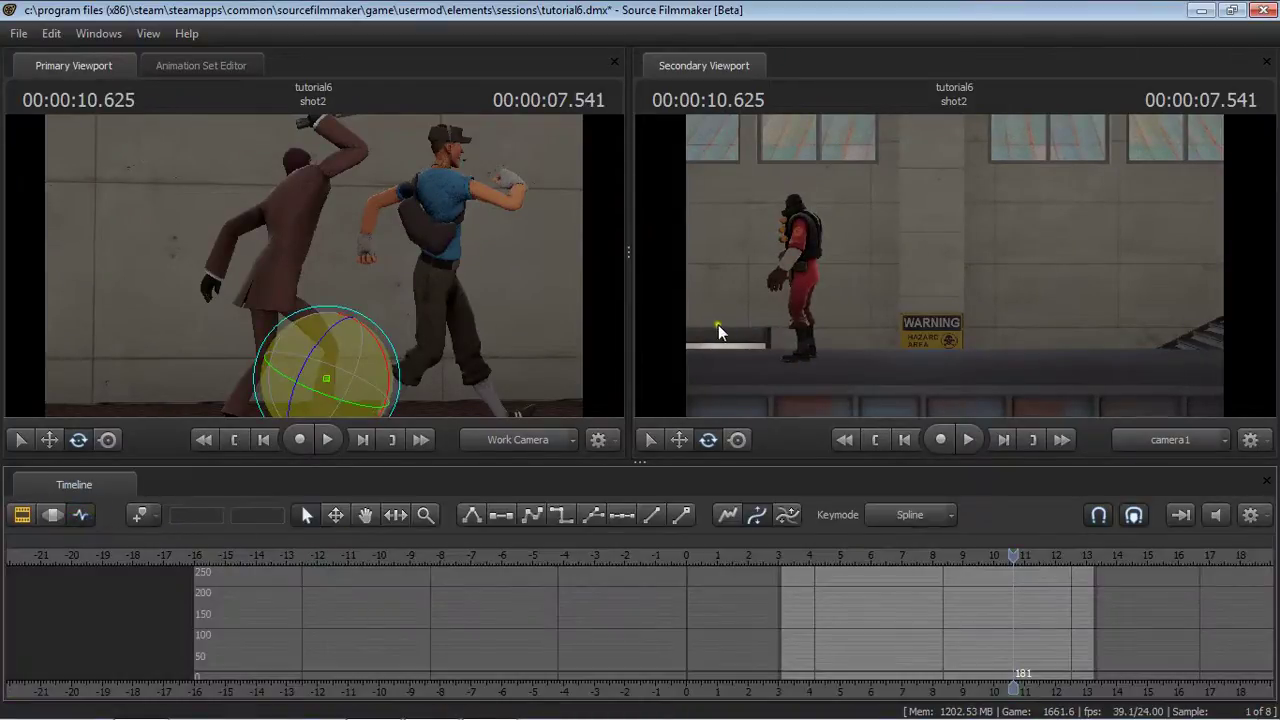
click(181, 66)
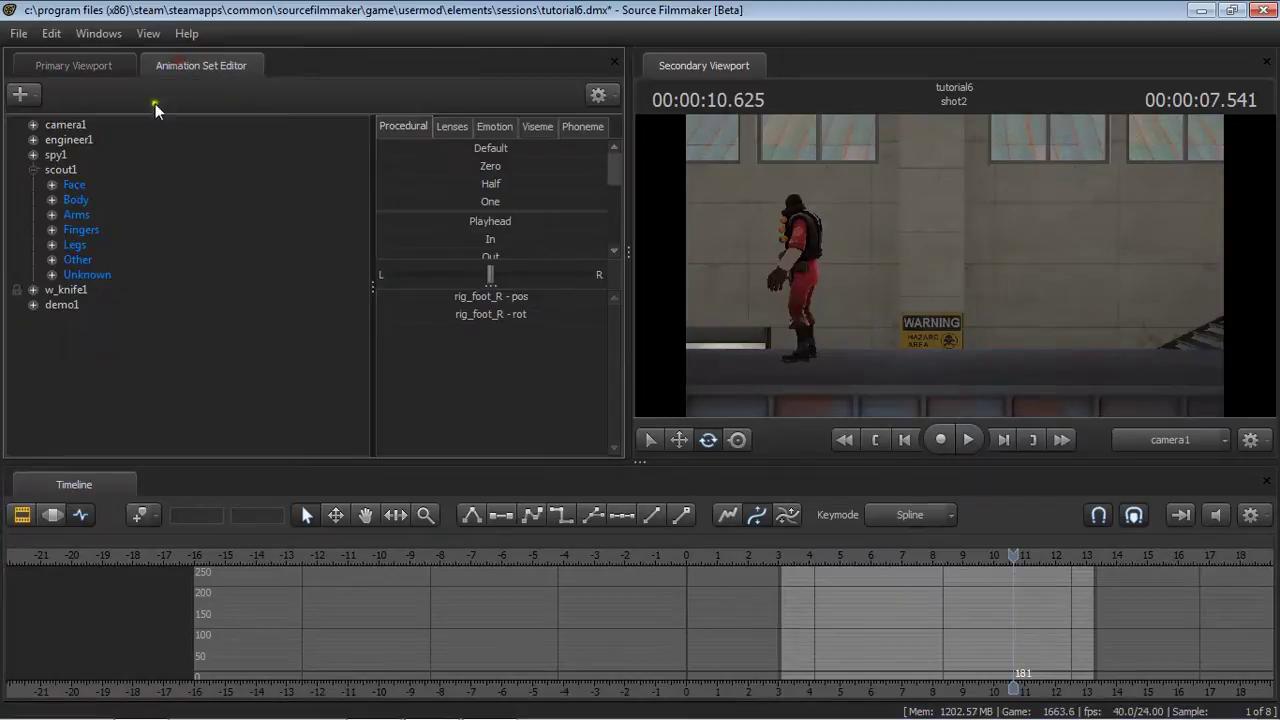
click(55, 309)
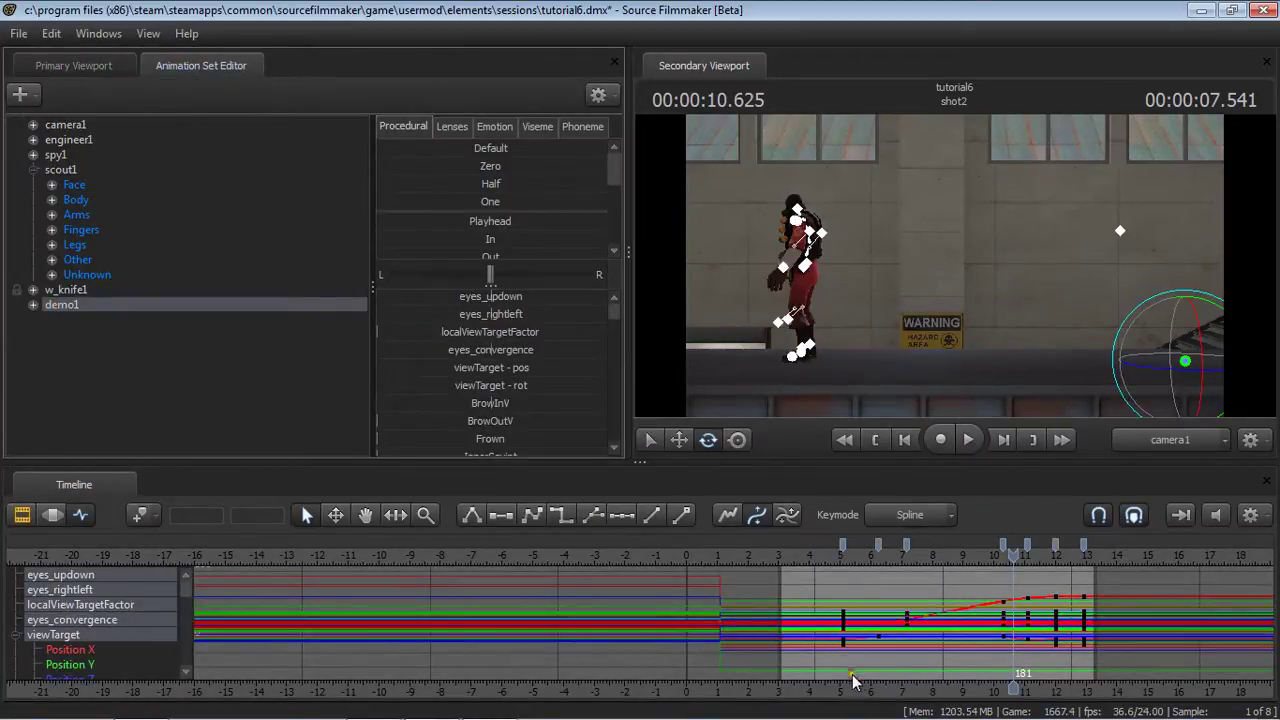
scroll(766, 697, up, 5)
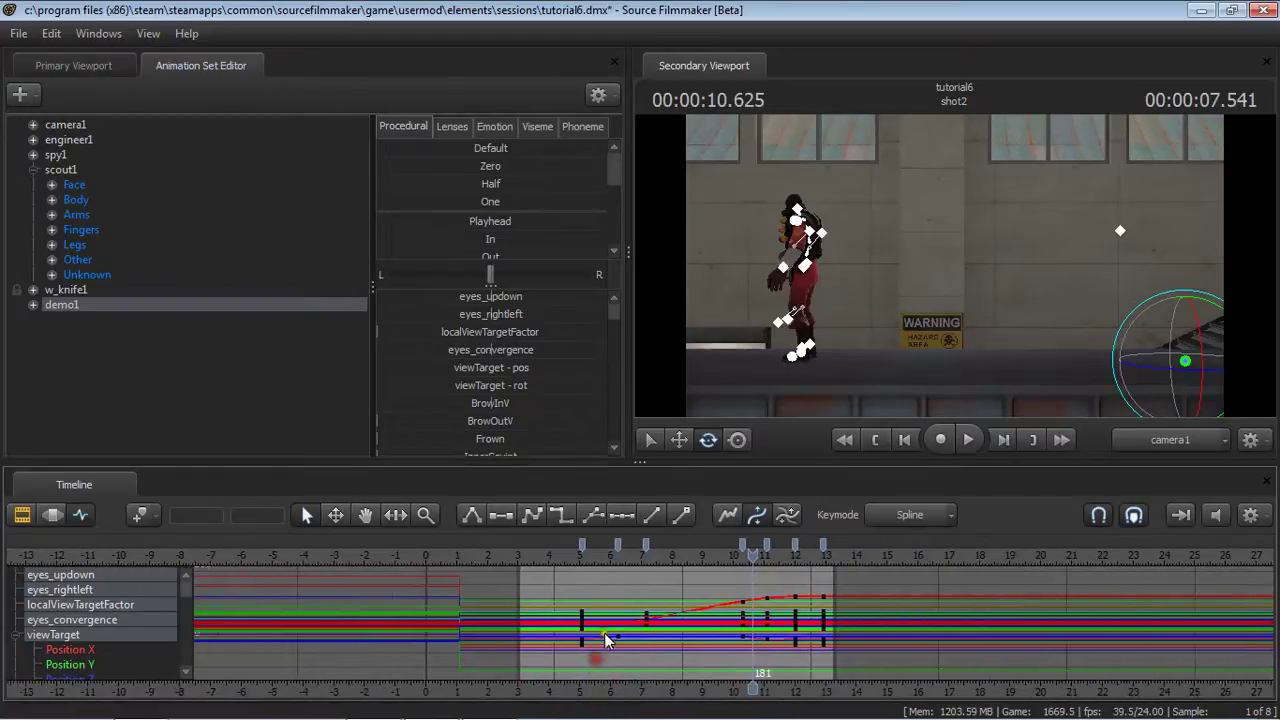
drag(536, 681, 695, 681)
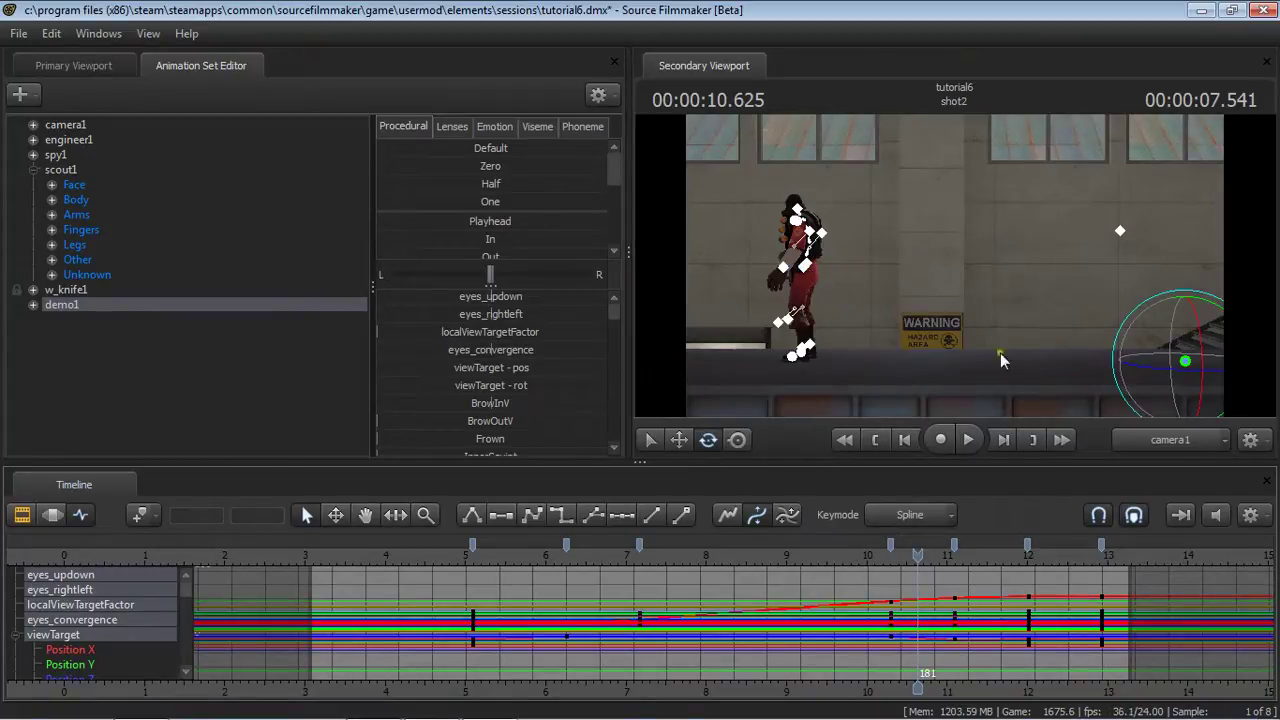
Switch the secondary viewport to the Work Camera and select the red character's rig_pelvis control there, framed from the side.
click(1155, 436)
mouse_move(950, 333)
mouse_down()
mouse_move(954, 266)
mouse_move(968, 269)
mouse_move(951, 270)
mouse_up()
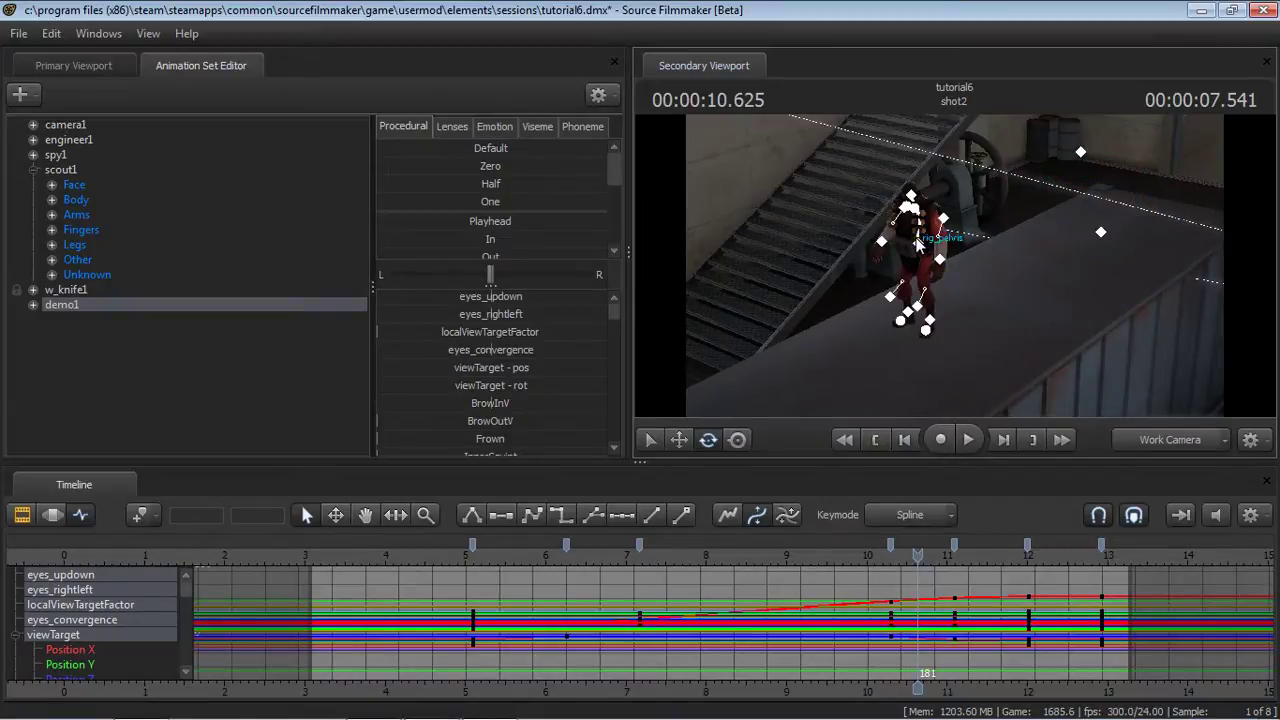
click(918, 245)
drag(918, 245, 960, 264)
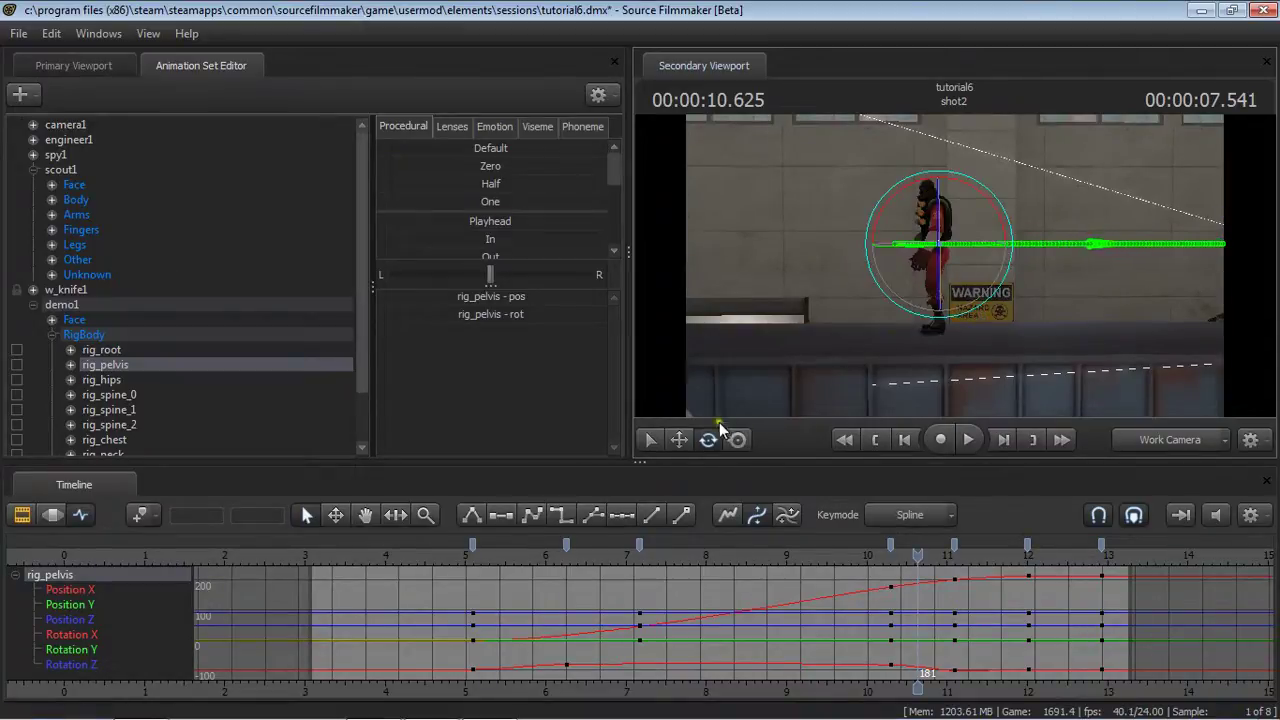
Return the secondary viewport to camera1 and scrub through shot2 up to 00:00:10.916 to review the pelvis motion.
drag(319, 555, 543, 543)
click(1161, 440)
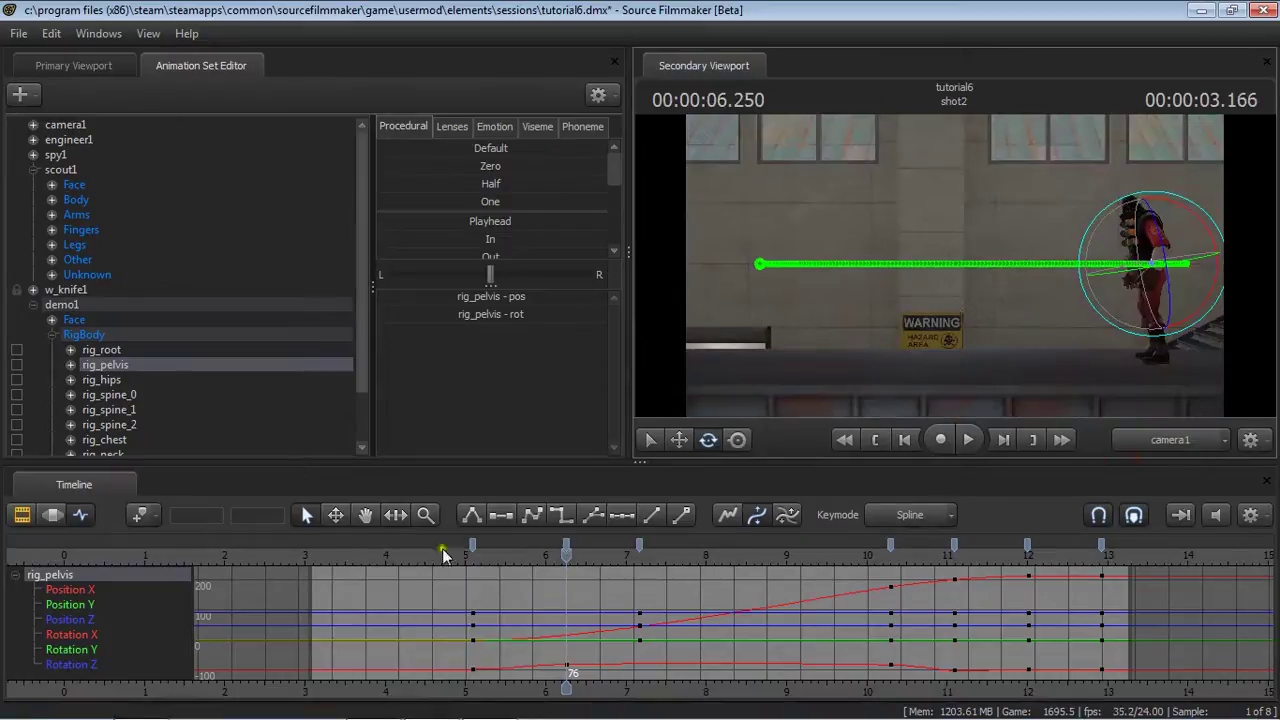
drag(328, 560, 943, 538)
key(ctrl)
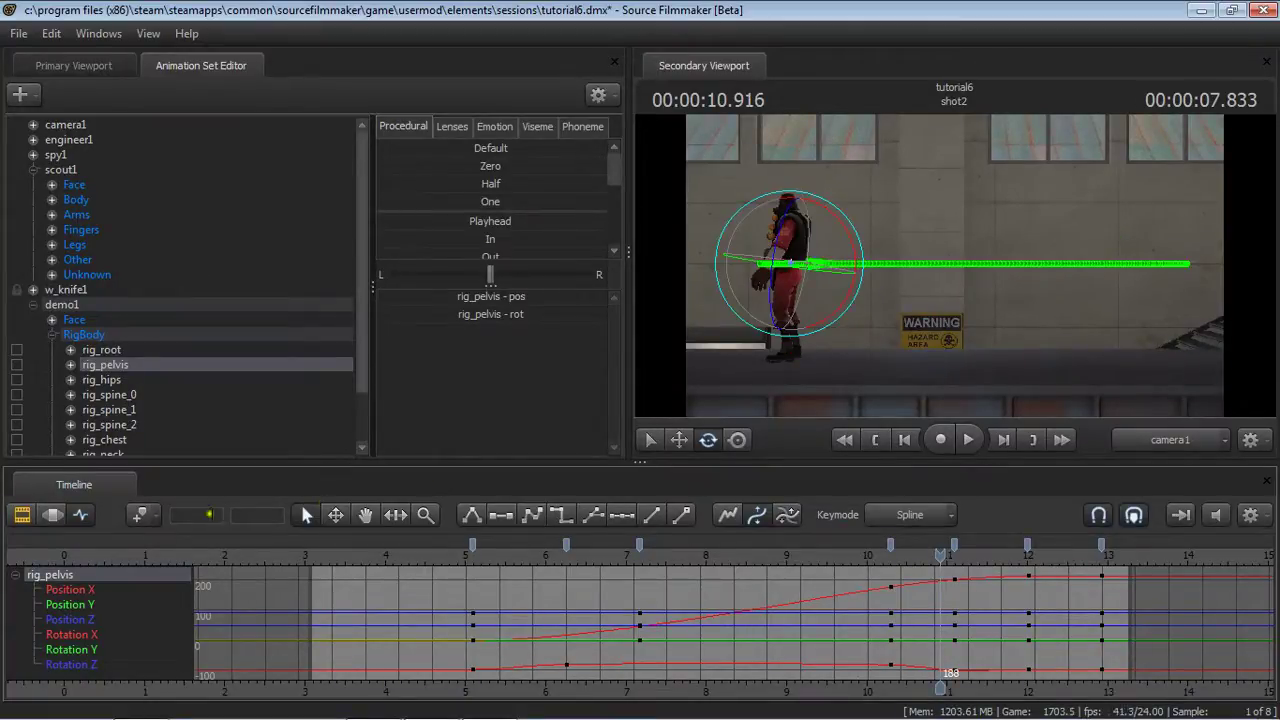
Switch the timeline back to the Clip Editor and select shot3.
click(50, 514)
click(16, 516)
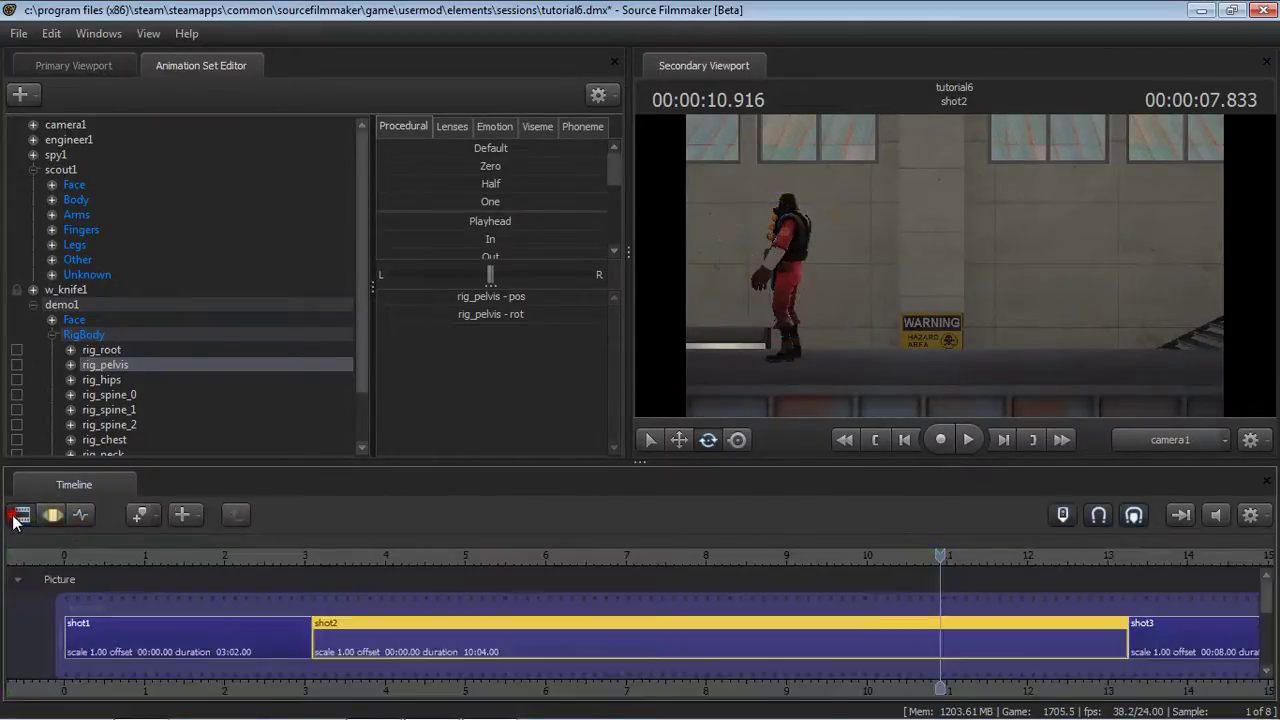
middle_drag(569, 673, 180, 676)
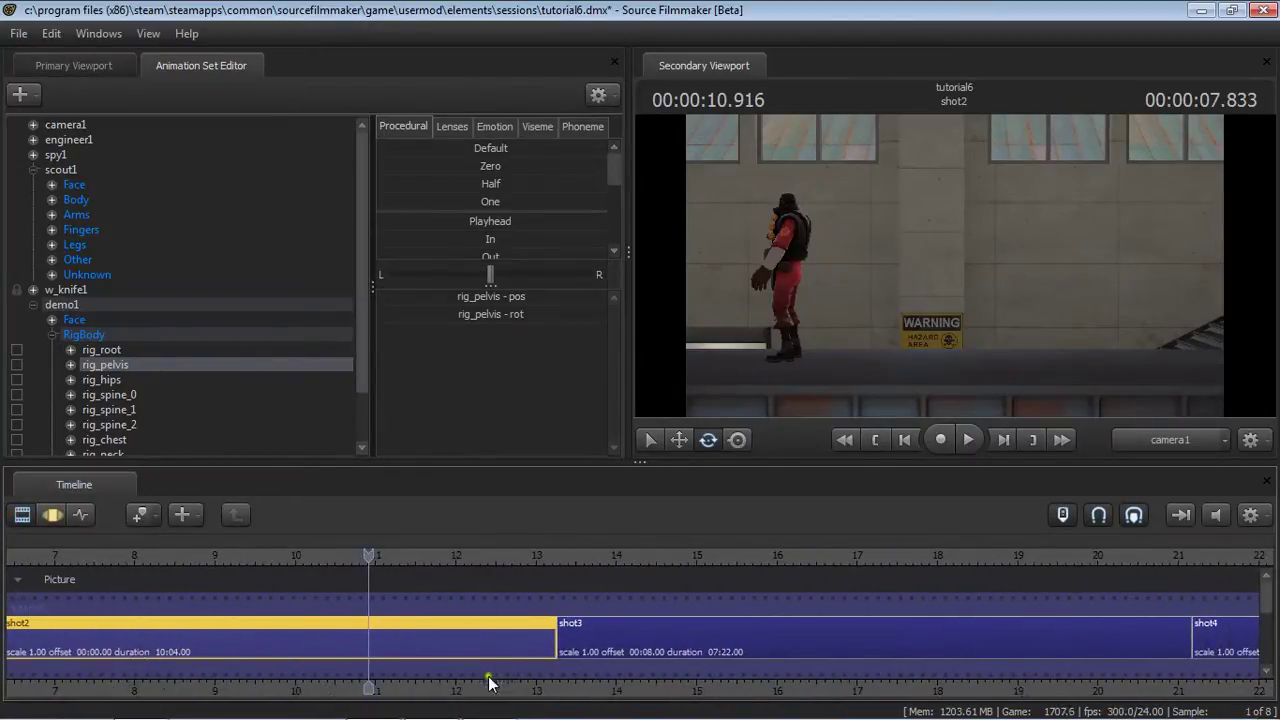
middle_drag(583, 688, 316, 698)
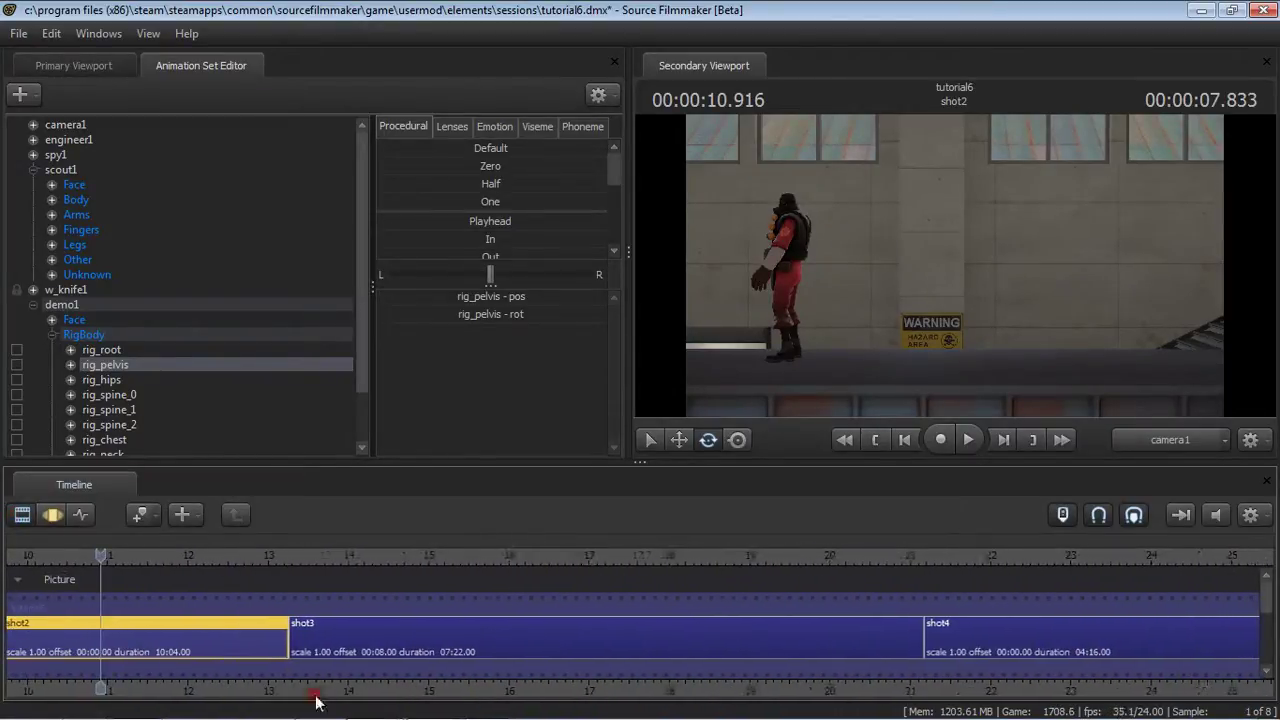
click(366, 630)
key(space)
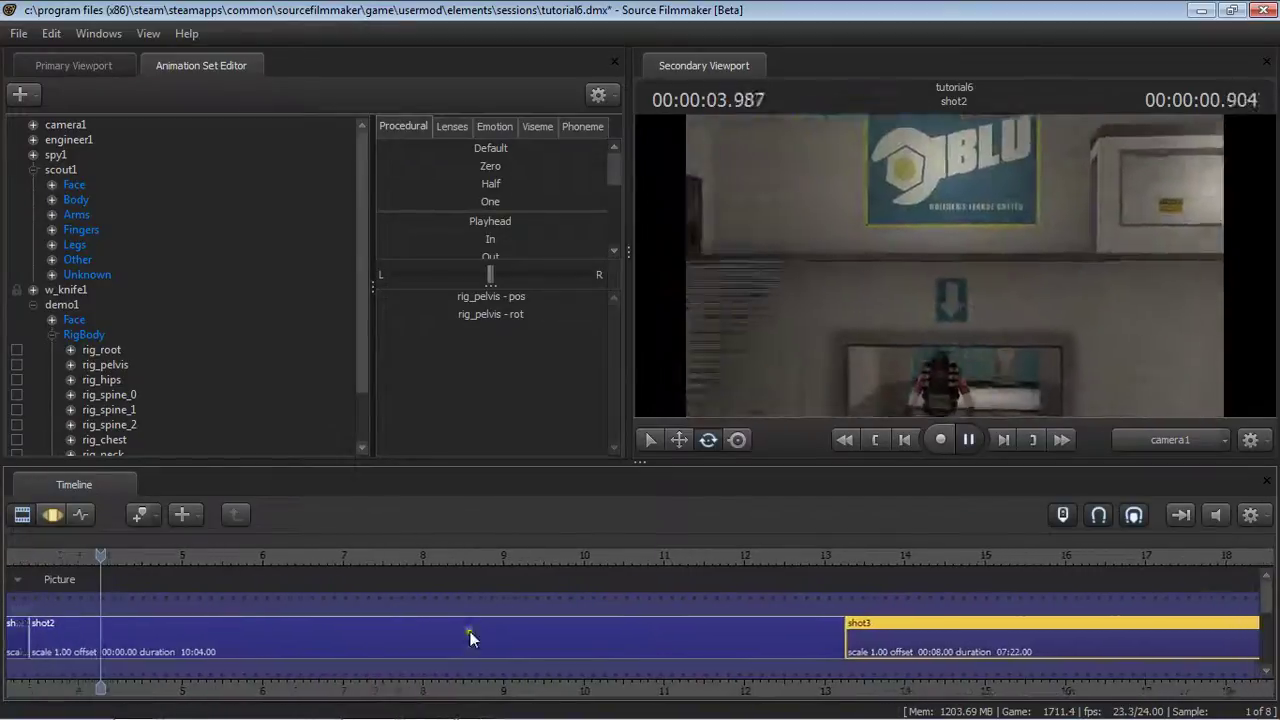
key(space)
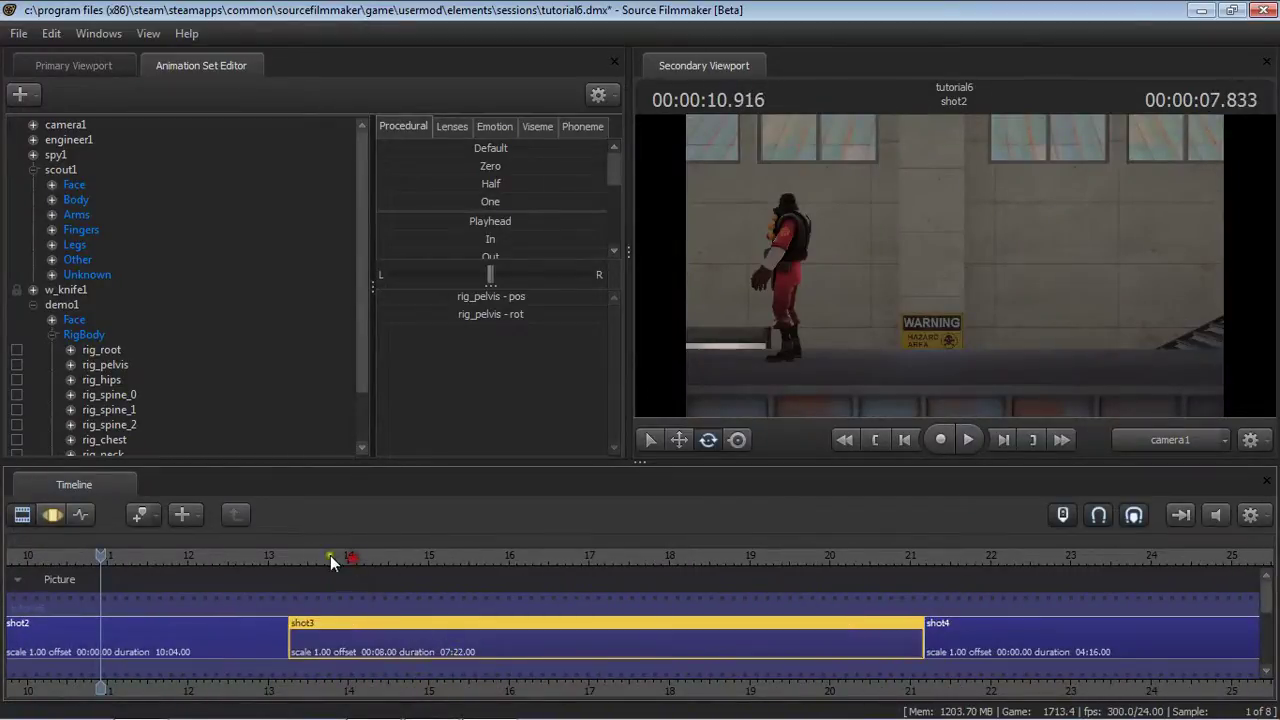
Play shot3 from near its start to review the character's walk through camera2.
drag(331, 561, 298, 563)
key(space)
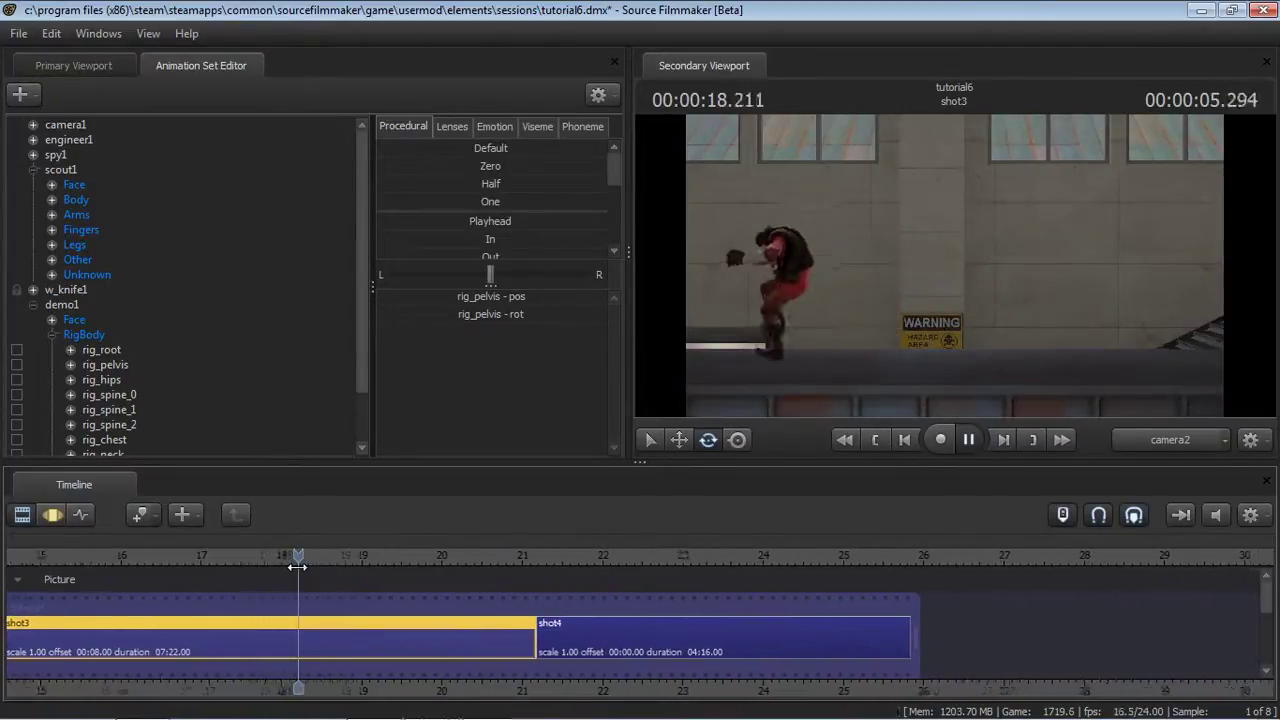
key(space)
key(space)
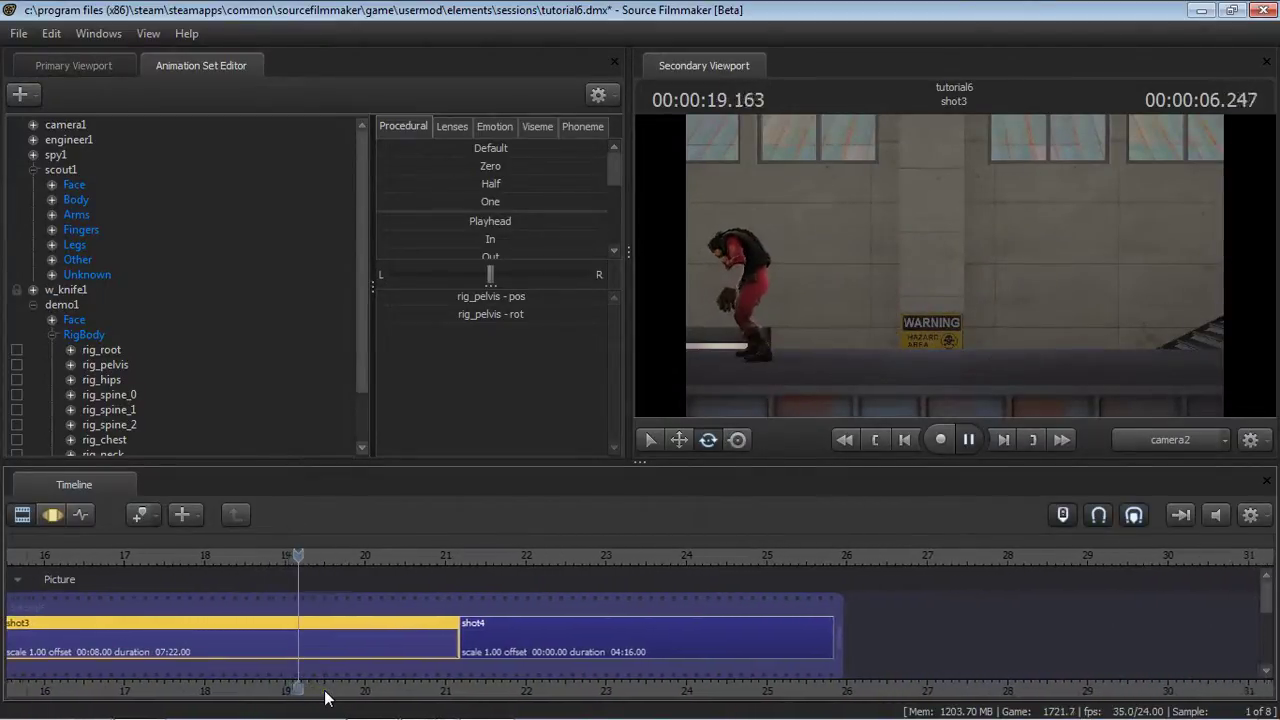
key(space)
Move the playhead to 00:00:14.750 in shot3 and show the walking character from an angled front view in the primary viewport.
middle_drag(318, 694, 824, 677)
drag(276, 554, 417, 518)
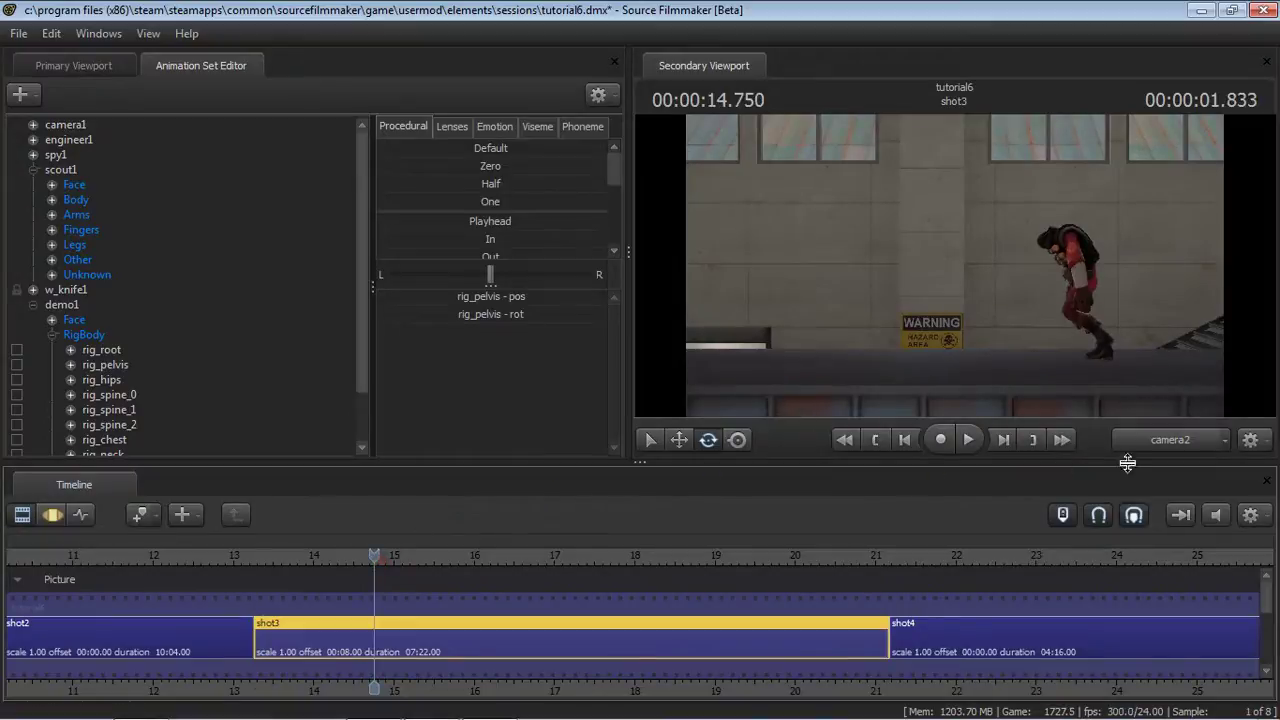
click(85, 66)
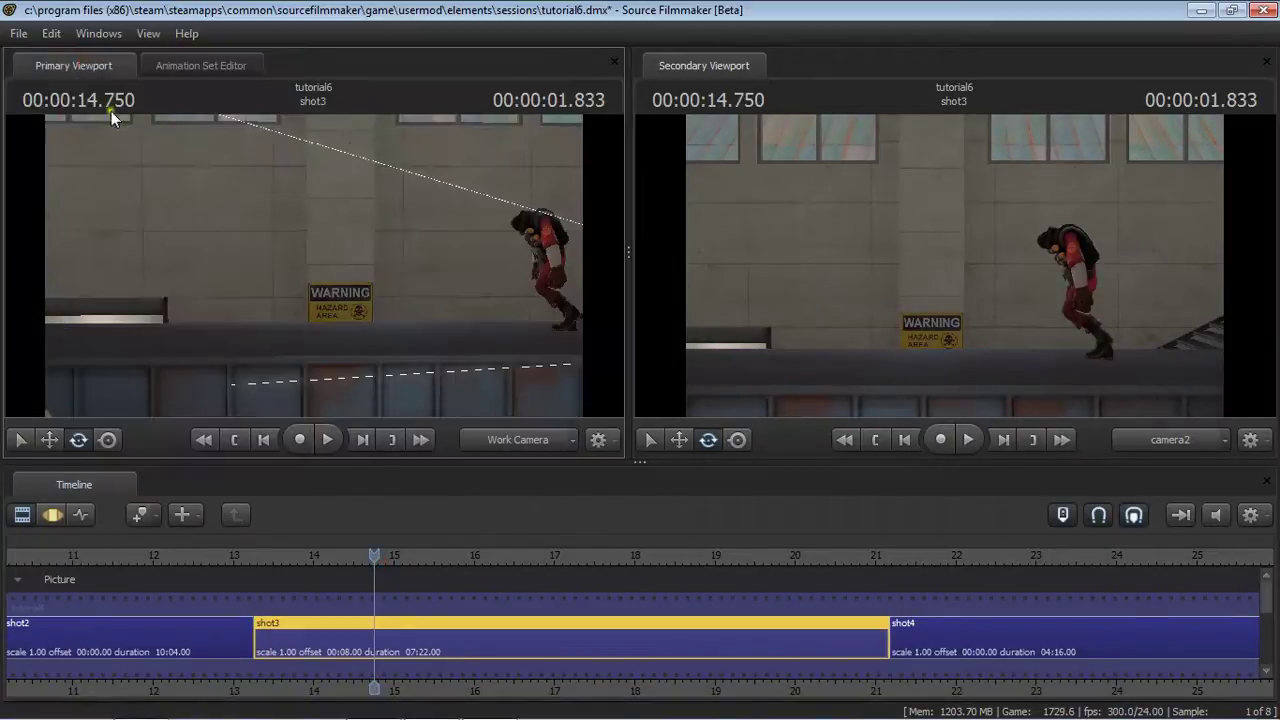
mouse_move(315, 310)
mouse_down()
mouse_move(309, 271)
mouse_move(324, 257)
mouse_up()
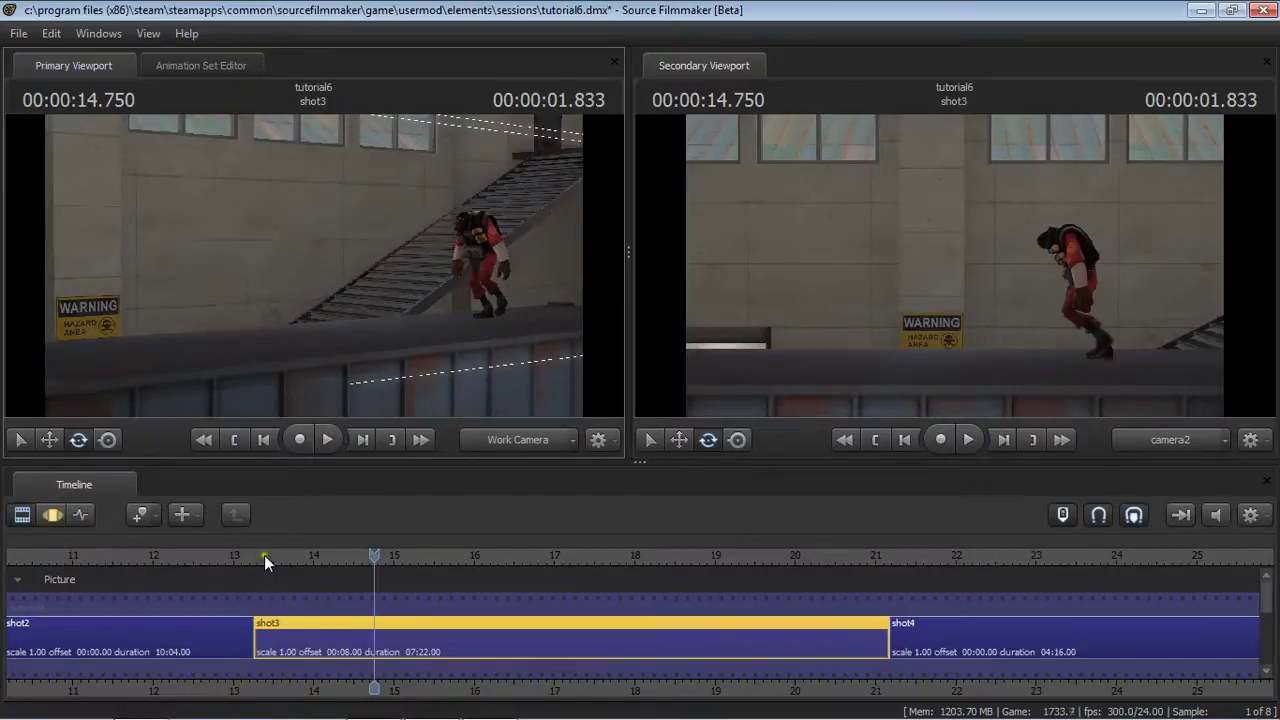
Play shot3 from its start and scrub through the walk in both viewports, ending at 00:00:16.541.
mouse_move(267, 555)
mouse_down()
mouse_move(712, 544)
mouse_move(314, 562)
mouse_move(309, 589)
mouse_move(265, 580)
mouse_up()
key(space)
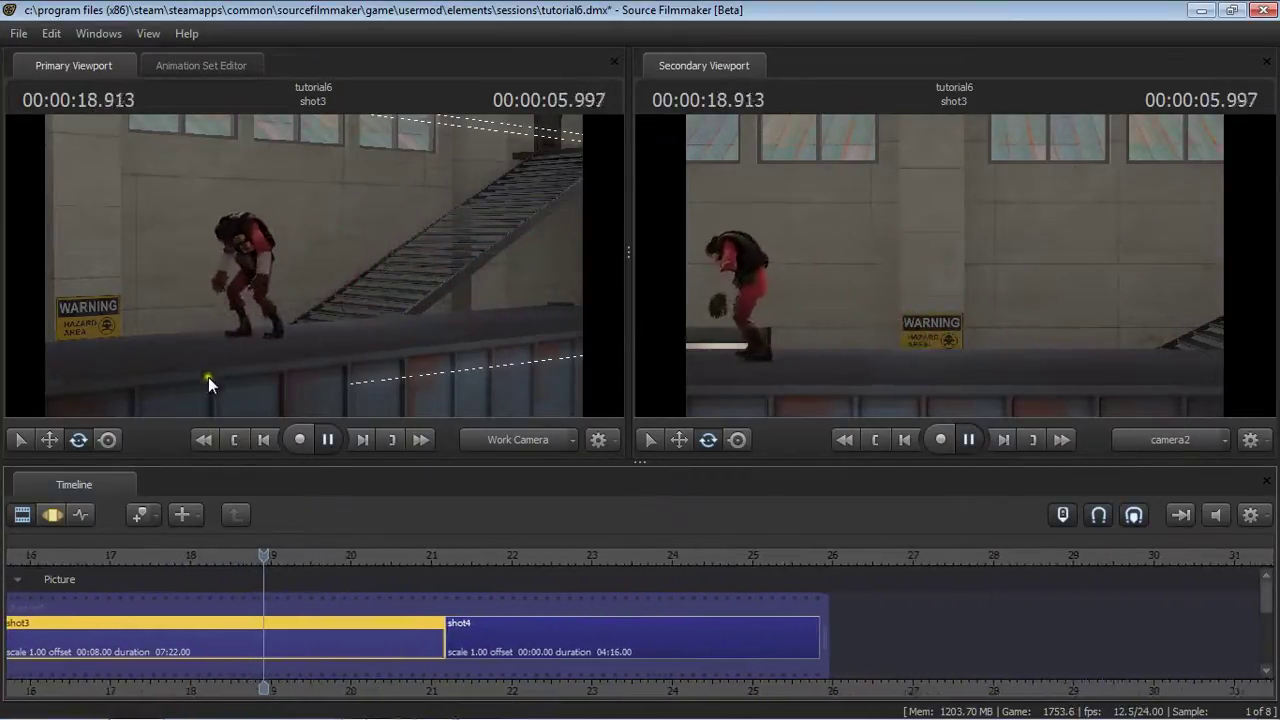
key(space)
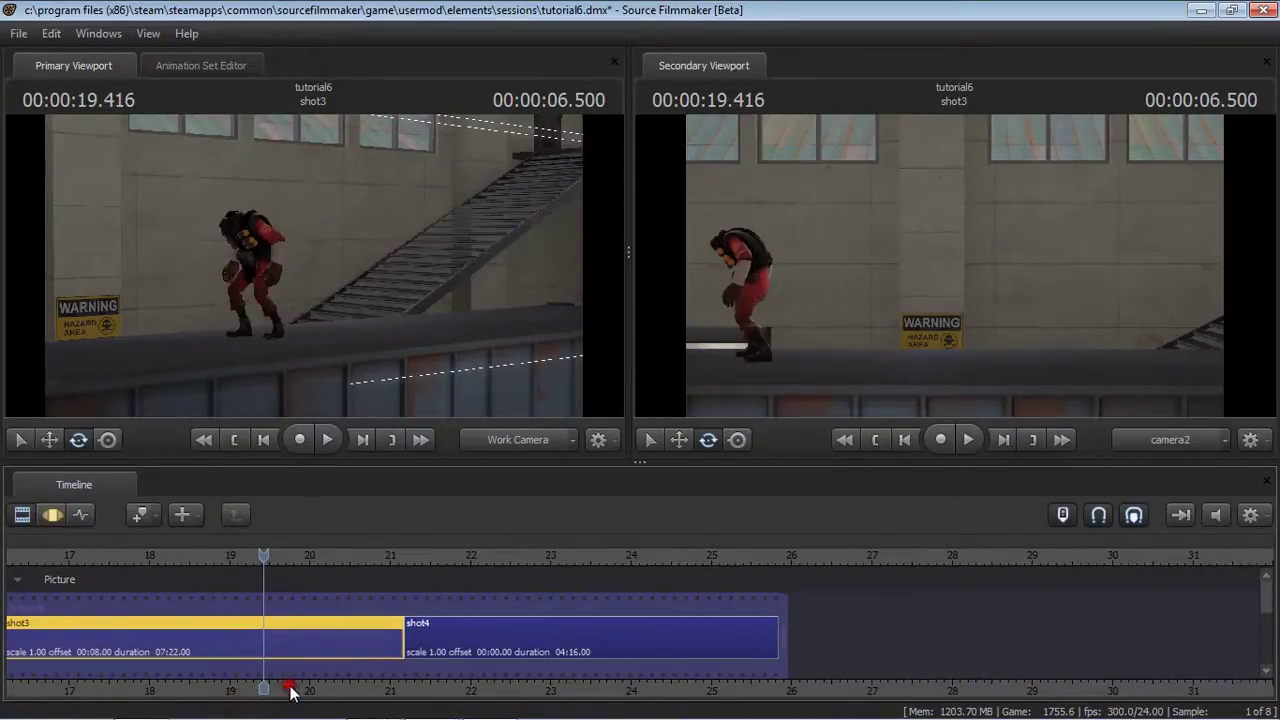
middle_drag(280, 697, 457, 694)
drag(234, 557, 333, 538)
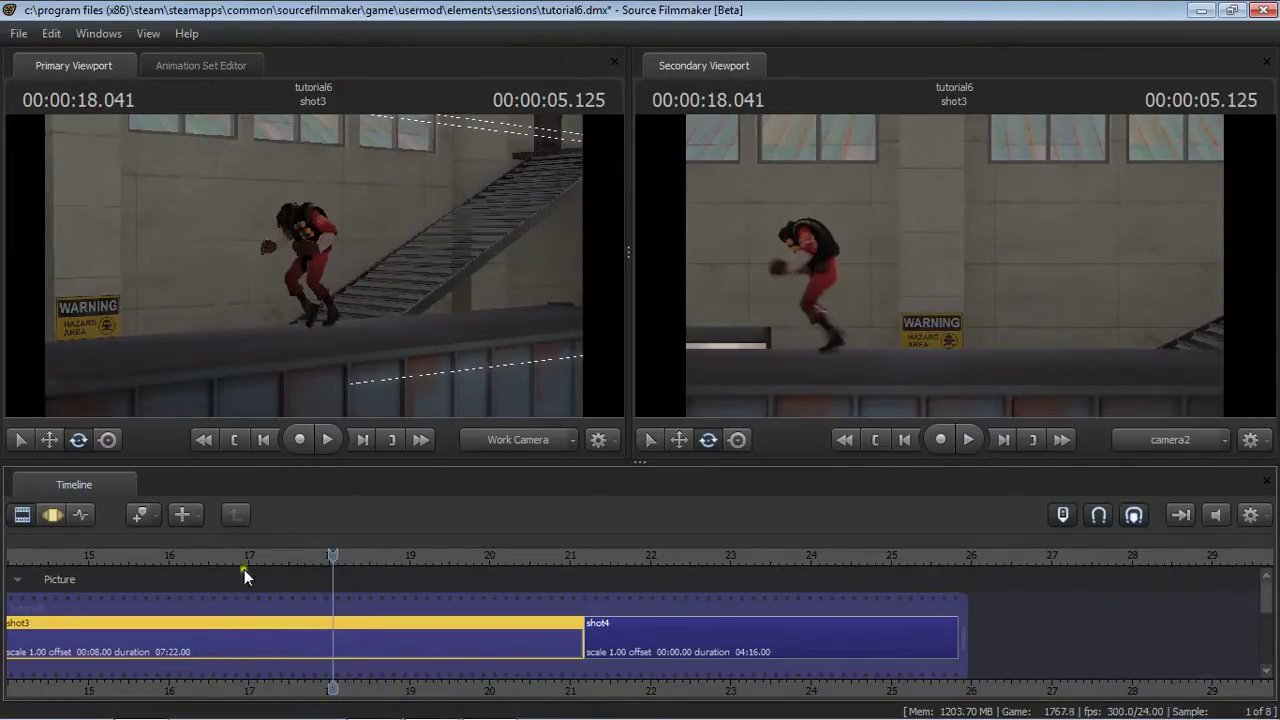
drag(247, 693, 488, 685)
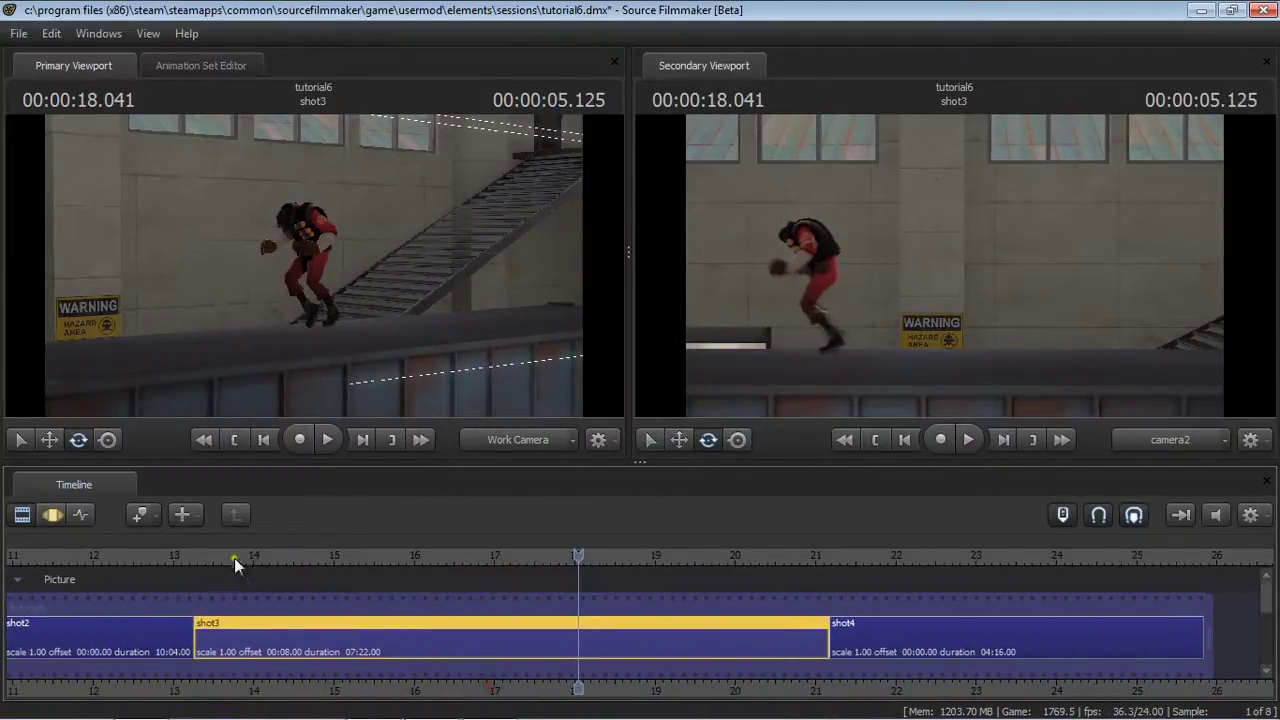
drag(203, 558, 458, 541)
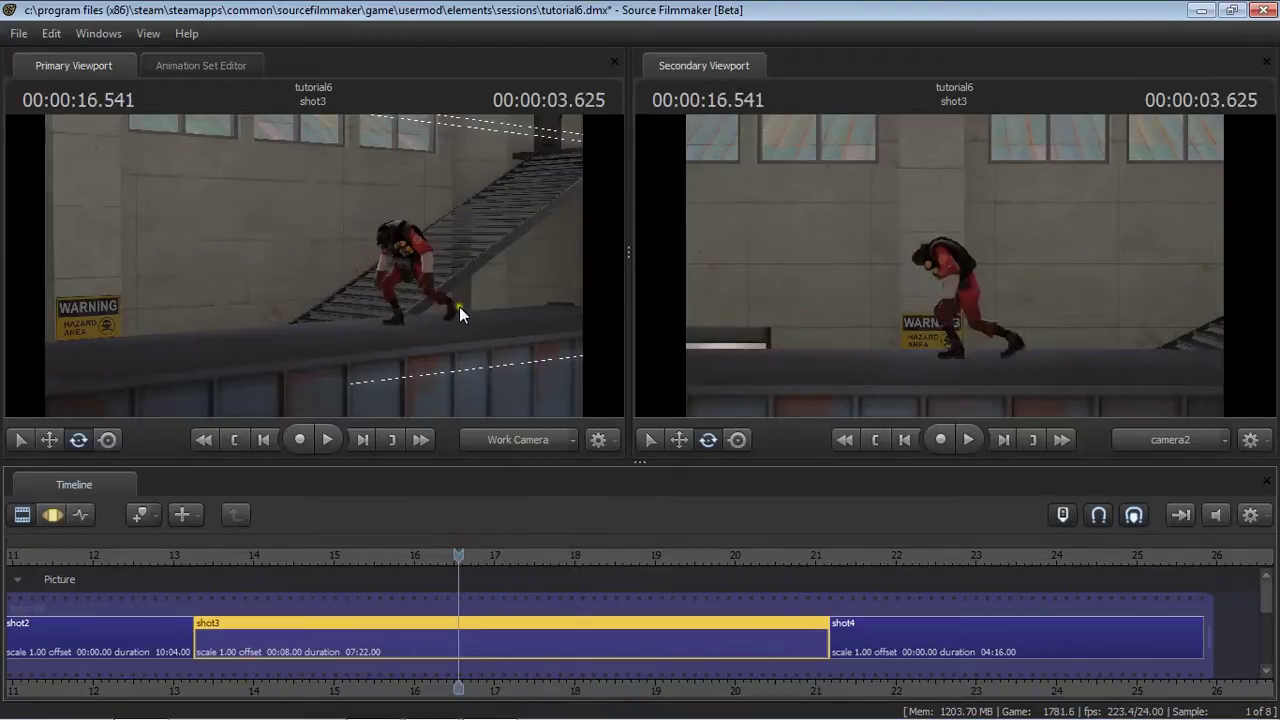
Open shot3 in the Graph Editor and select the character's rig_pelvis in a side view of the primary viewport.
drag(428, 327, 313, 265)
drag(487, 245, 300, 250)
click(170, 522)
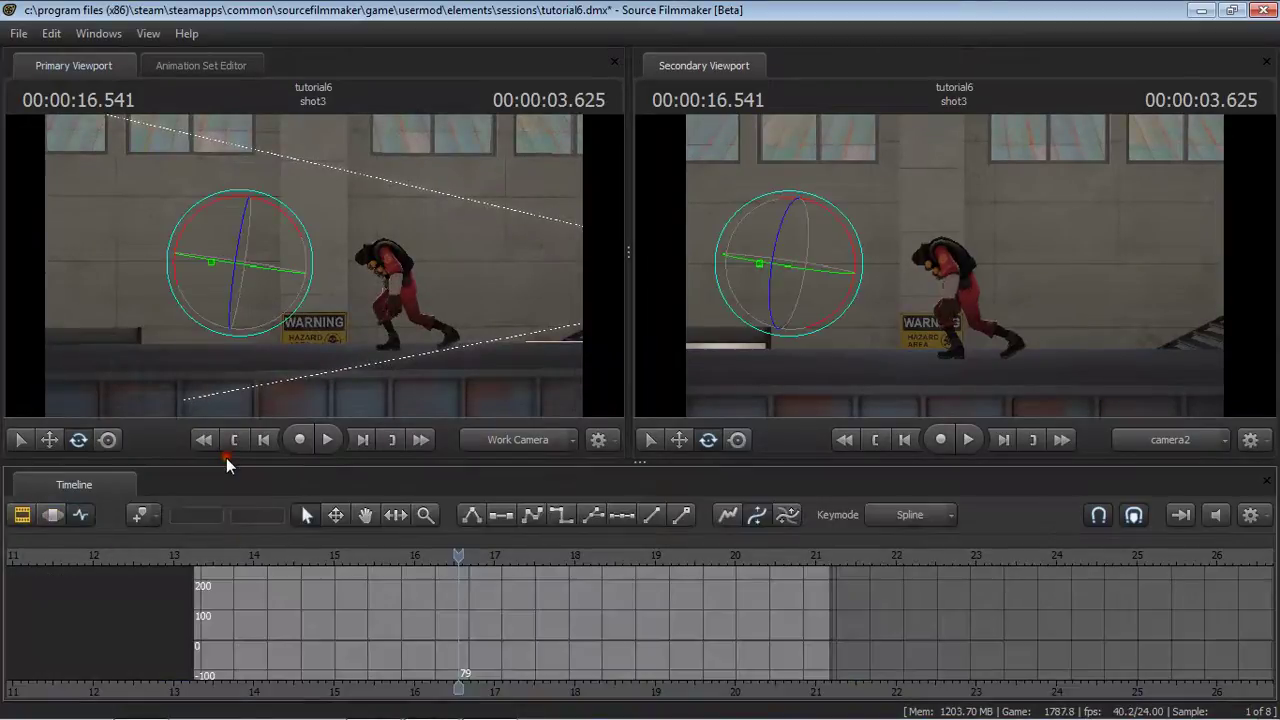
click(410, 288)
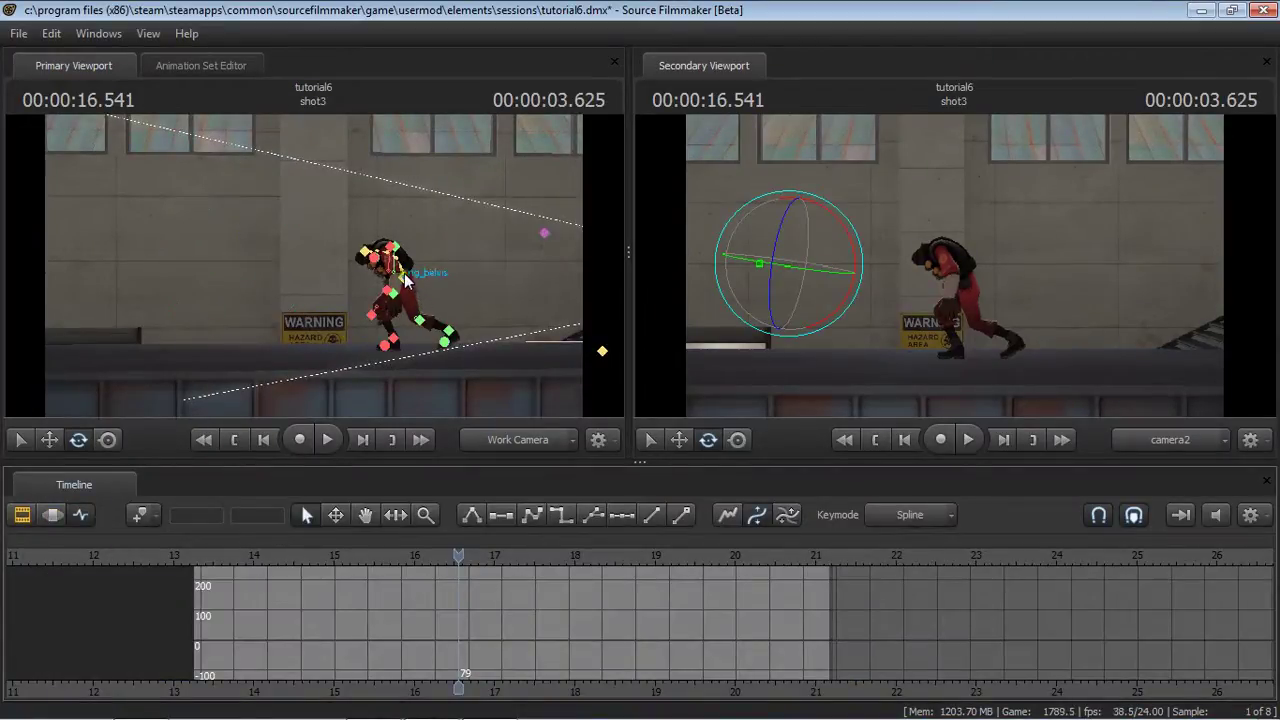
click(318, 585)
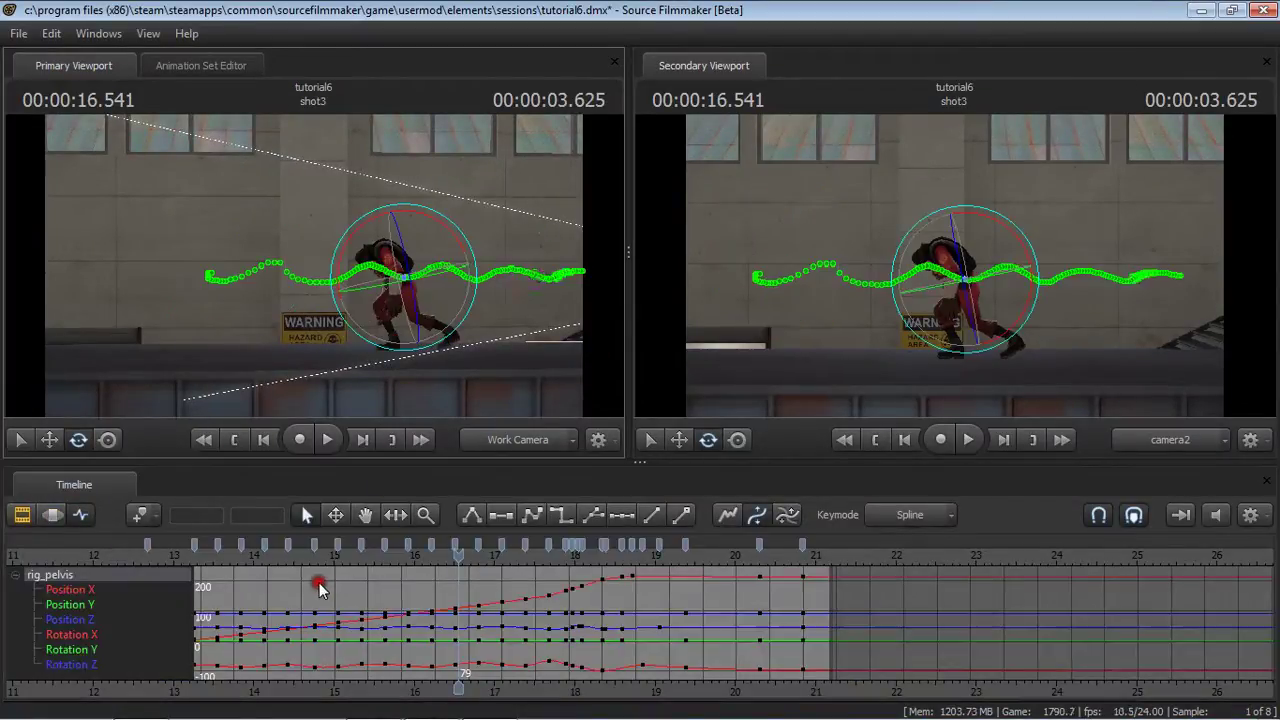
Examine the rig_pelvis keyframes and motion path from the start of shot3 up to 00:00:14.125.
click(215, 558)
scroll(243, 651, up, 3)
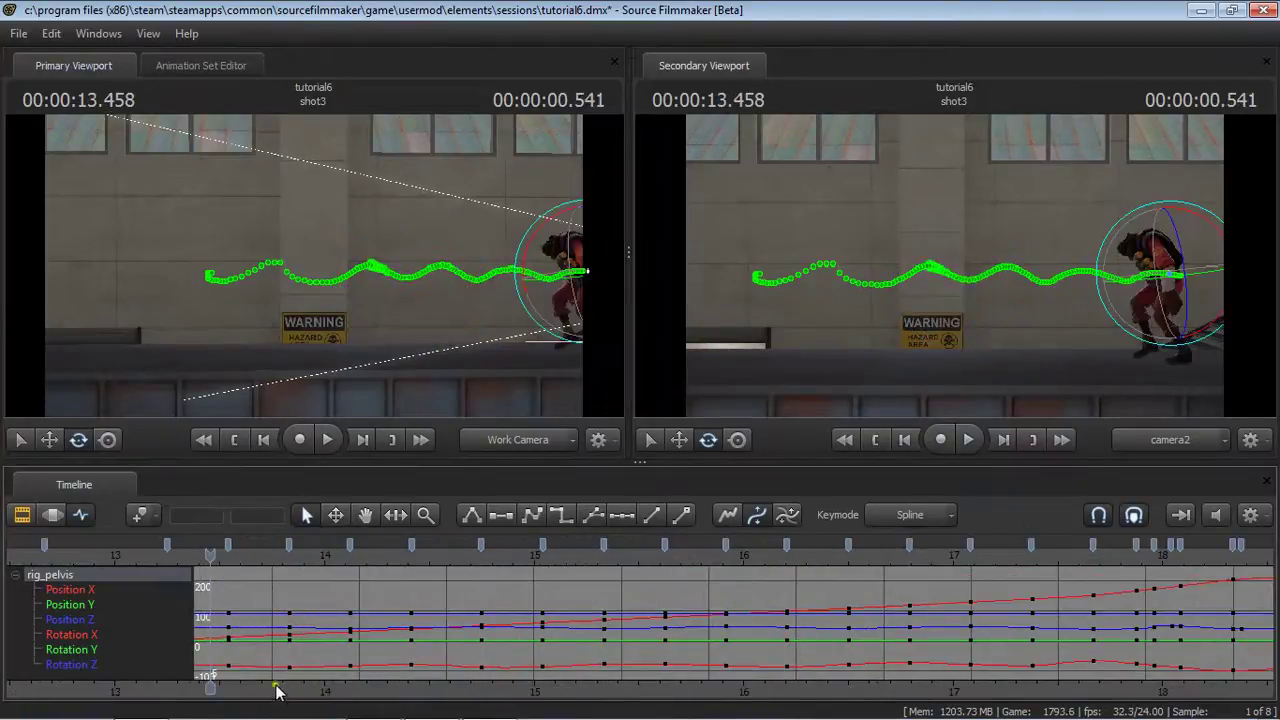
scroll(308, 640, down, 3)
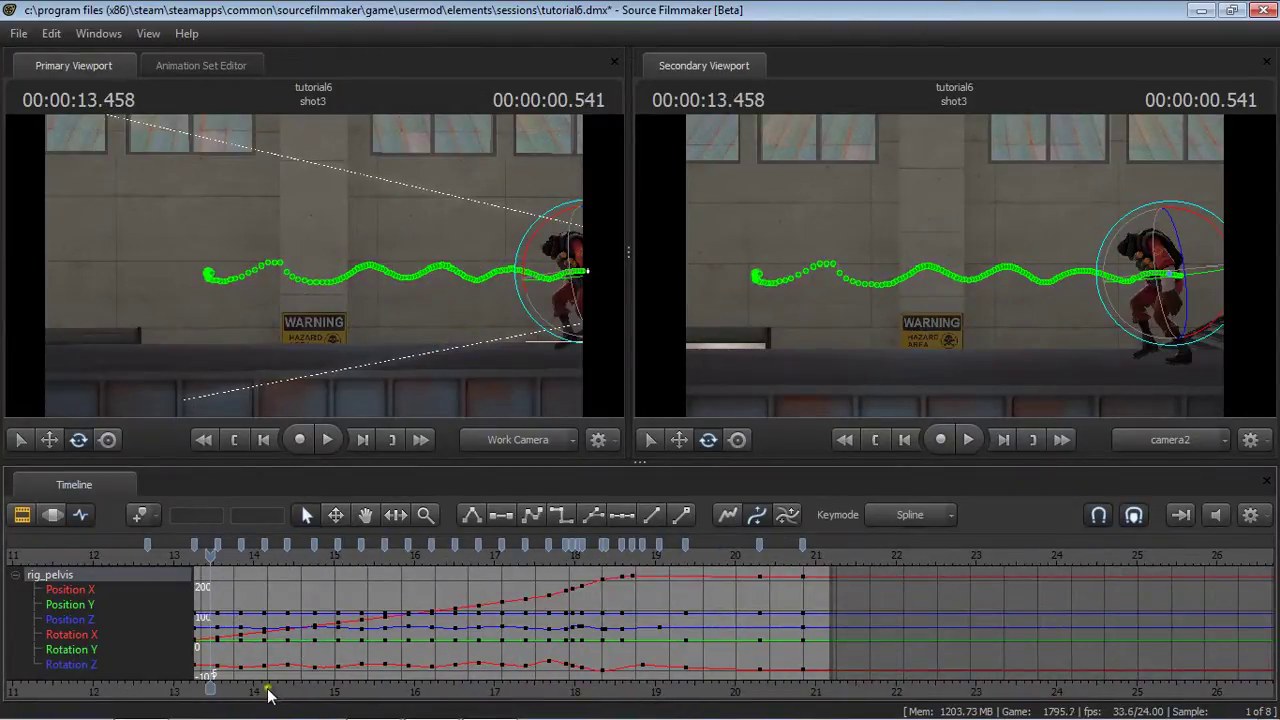
middle_drag(268, 693, 371, 686)
key(Down)
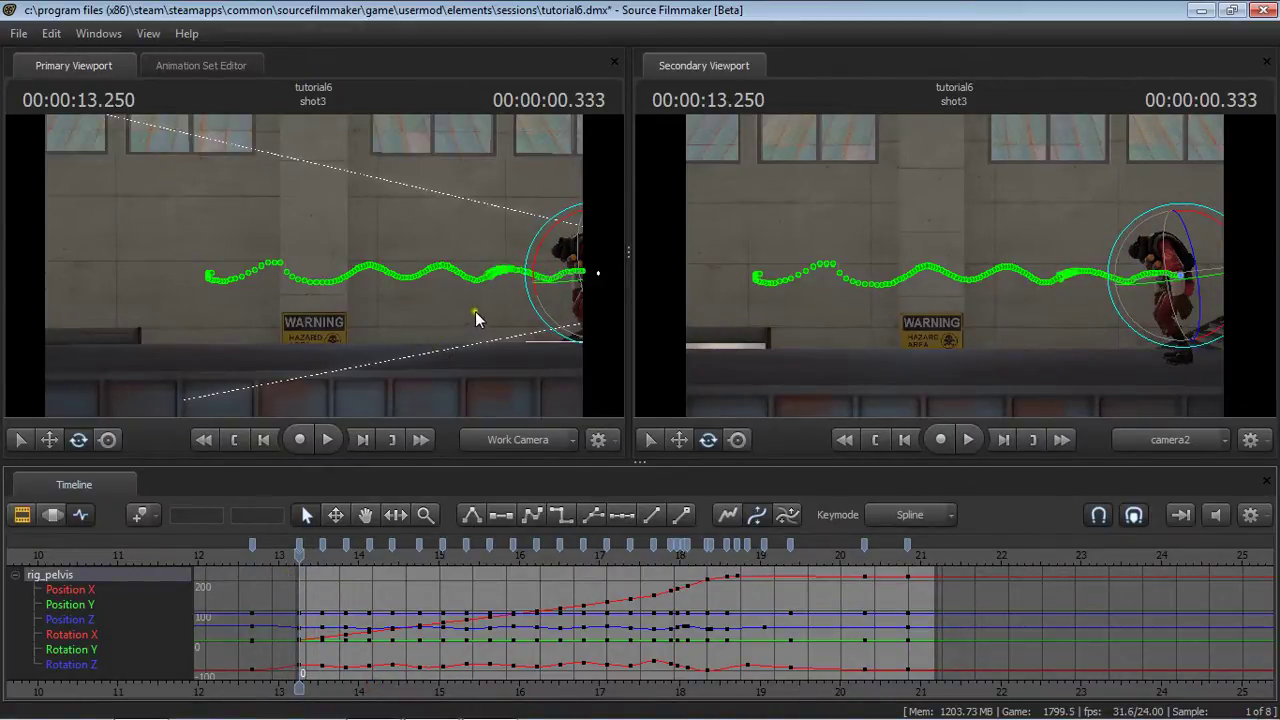
drag(354, 309, 380, 292)
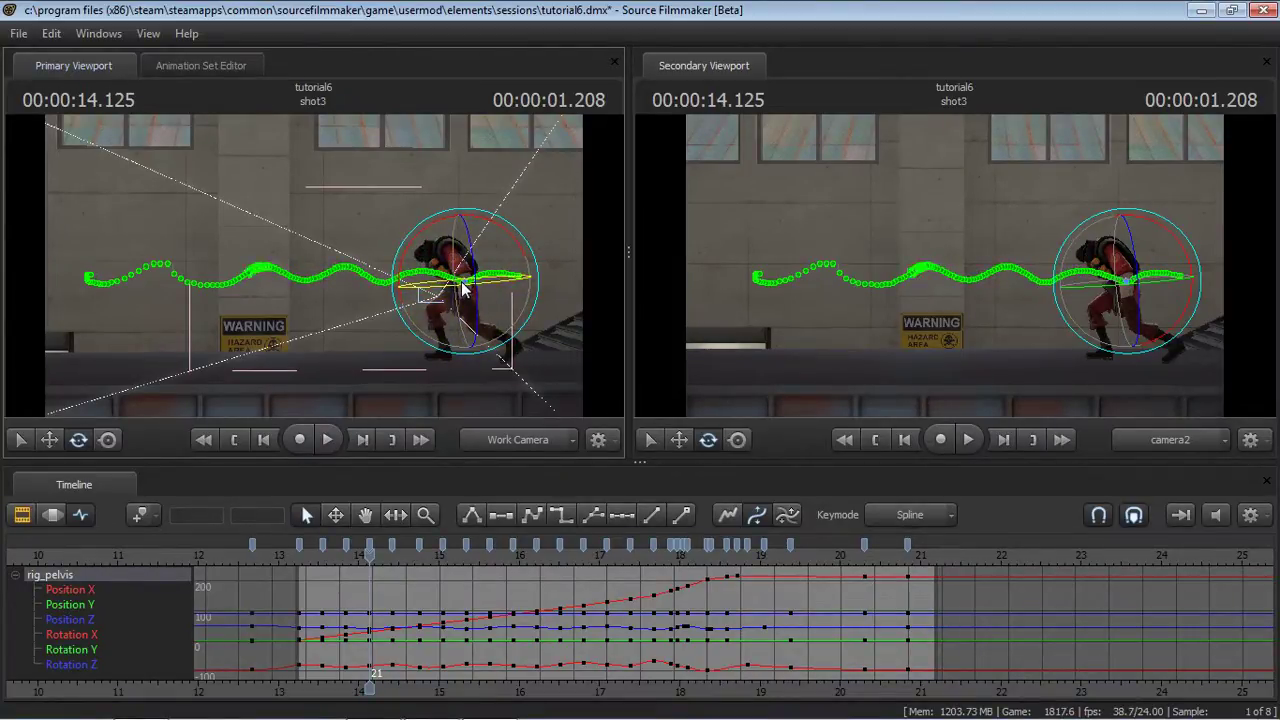
Advance through shot3 from 00:00:14.125 to 00:00:15.041, examining the pelvis rotation and height at each pose of the stride.
key(Right)
key(Right)
key(Right)
key(Right)
key(Right)
key(Right)
key(Right)
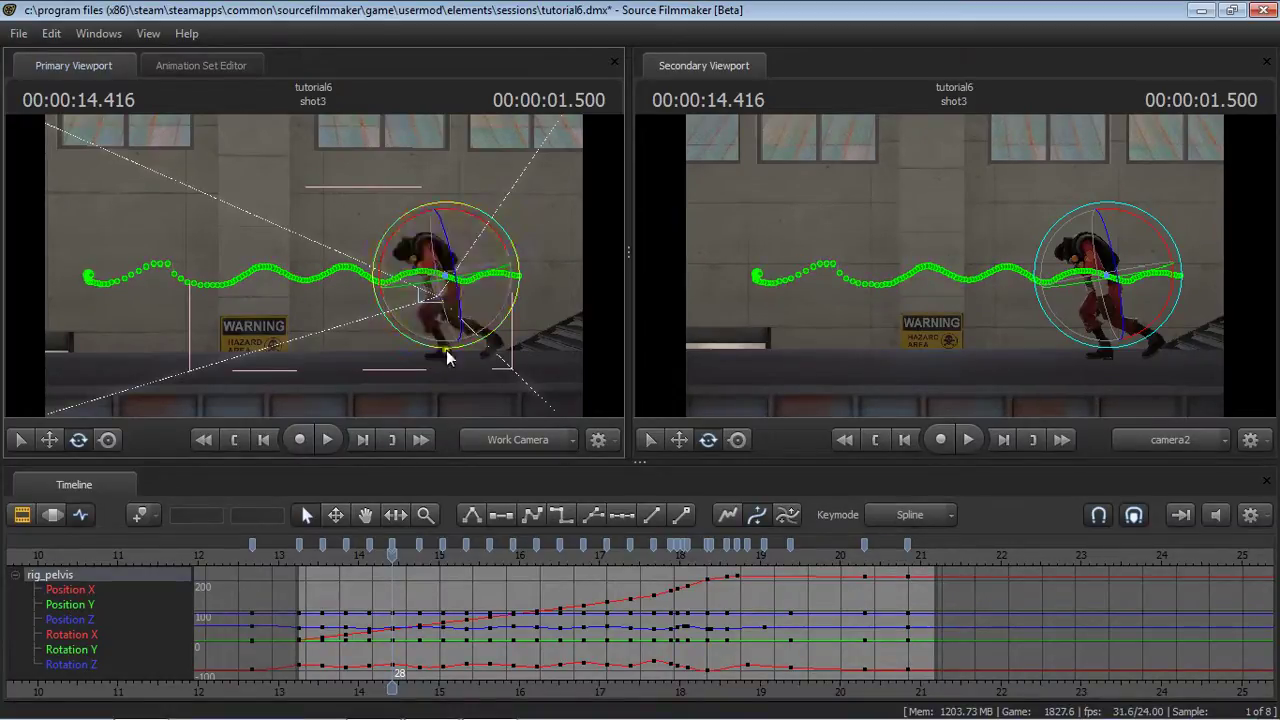
key(space)
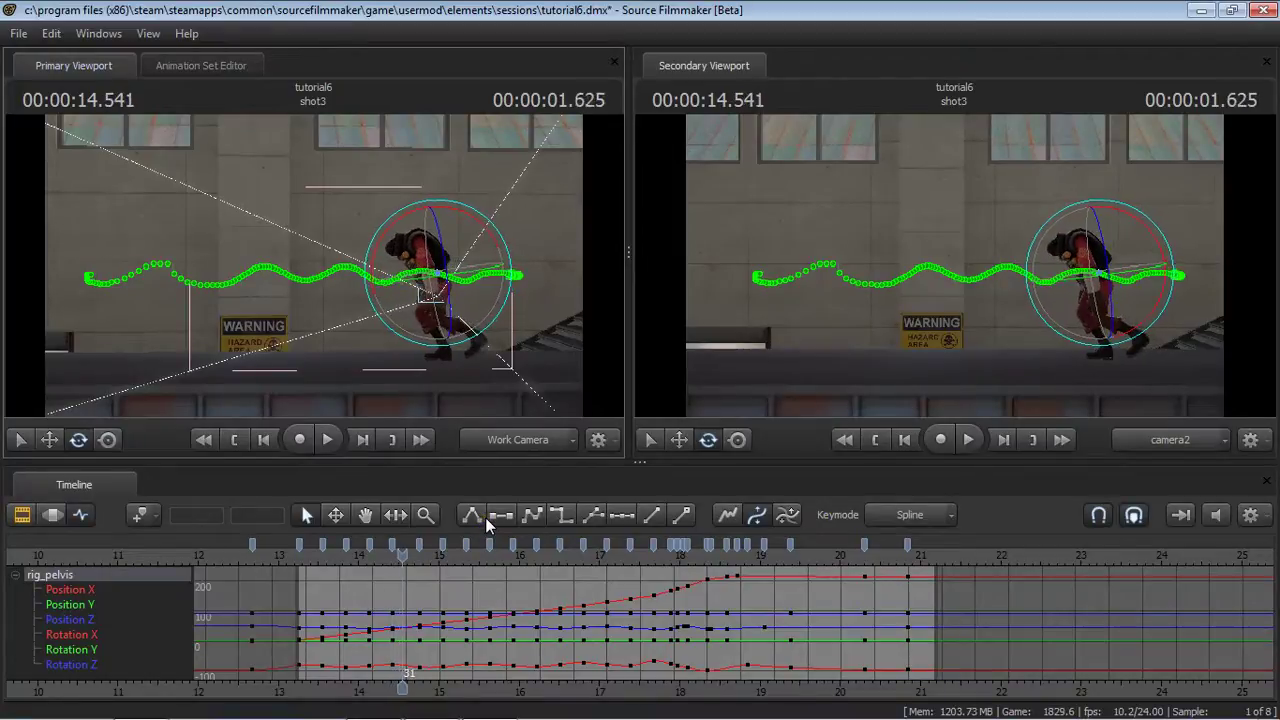
key(space)
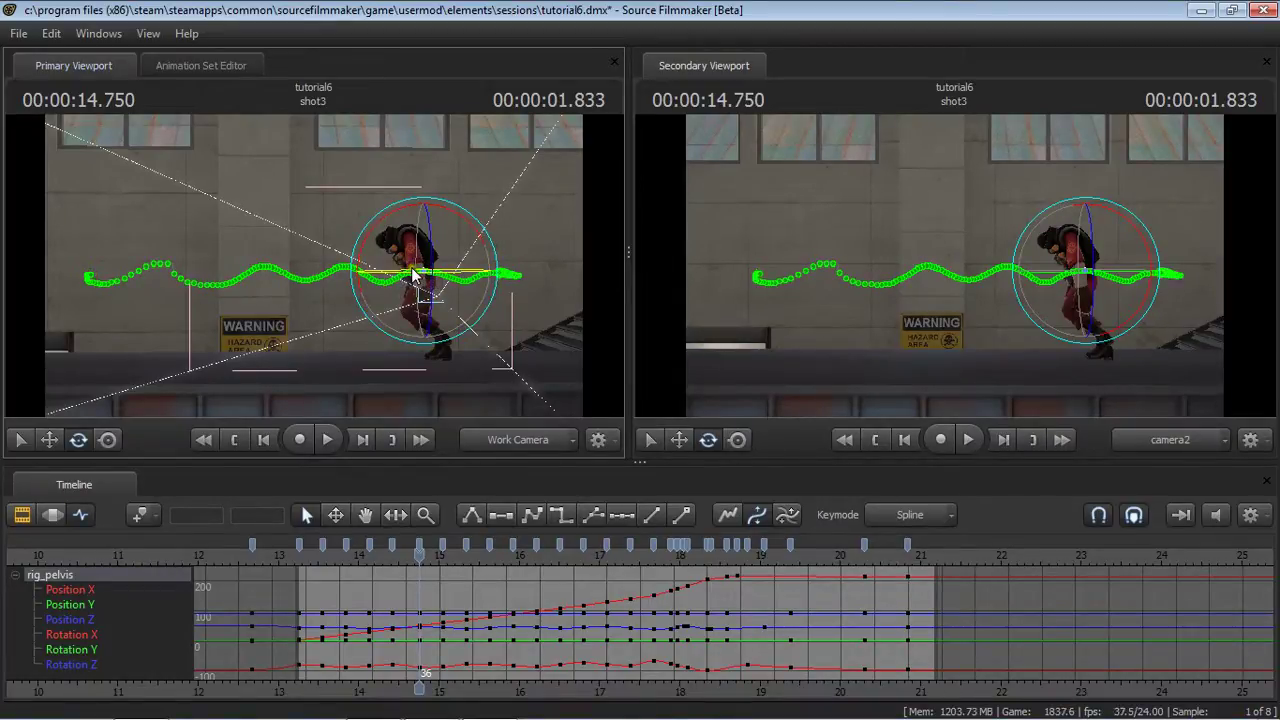
key(space)
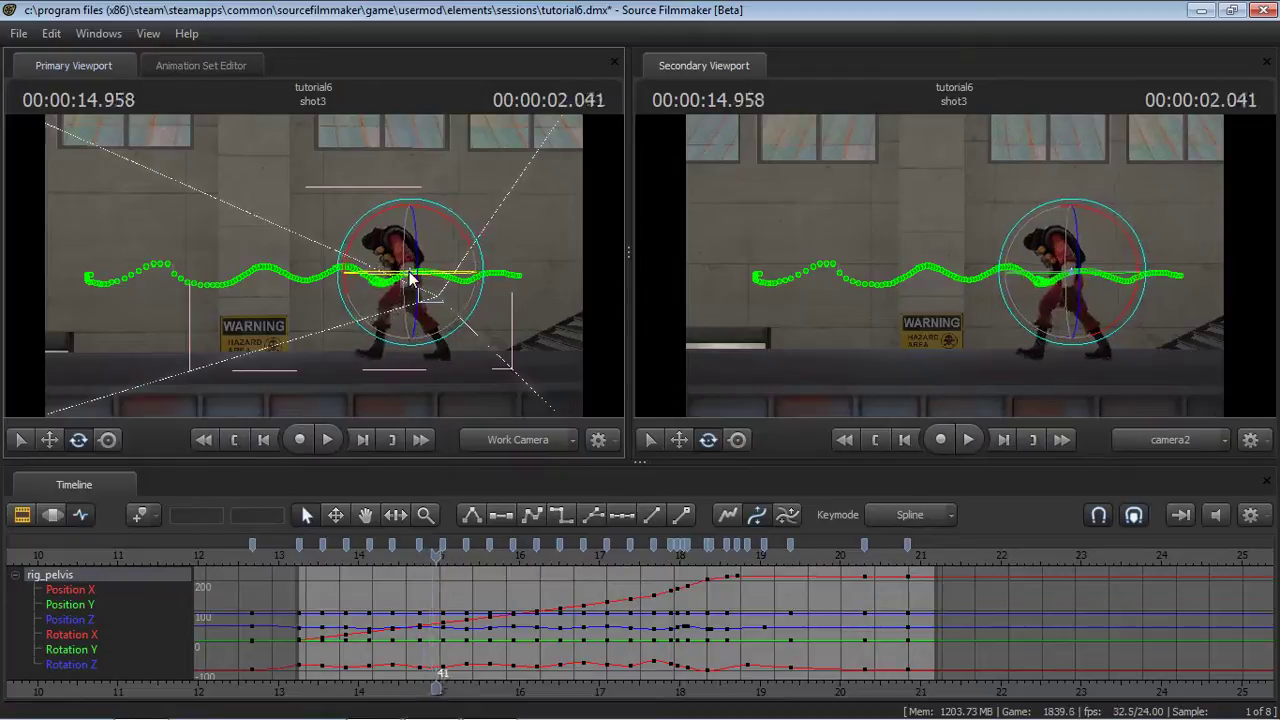
key(space)
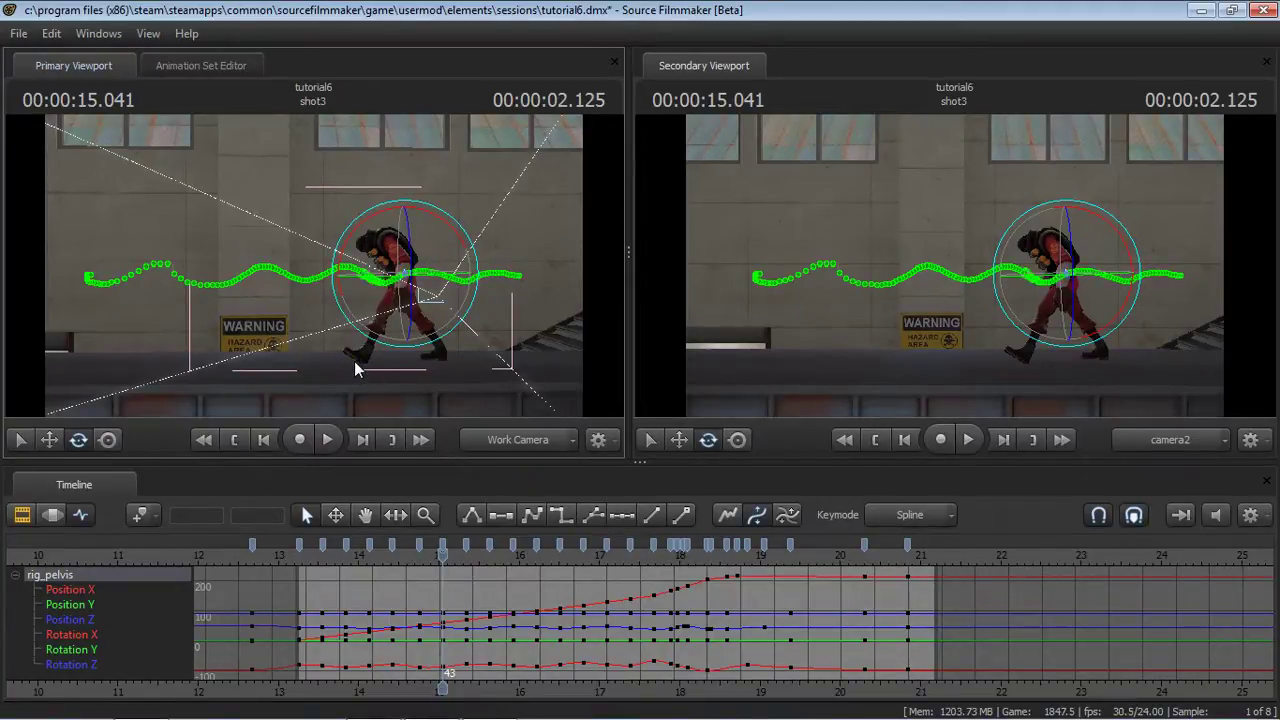
Step back and forth between about 00:00:15.000 and 00:00:15.208 to examine how the foot plants as the pelvis drops.
key(Right)
key(Right)
key(Right)
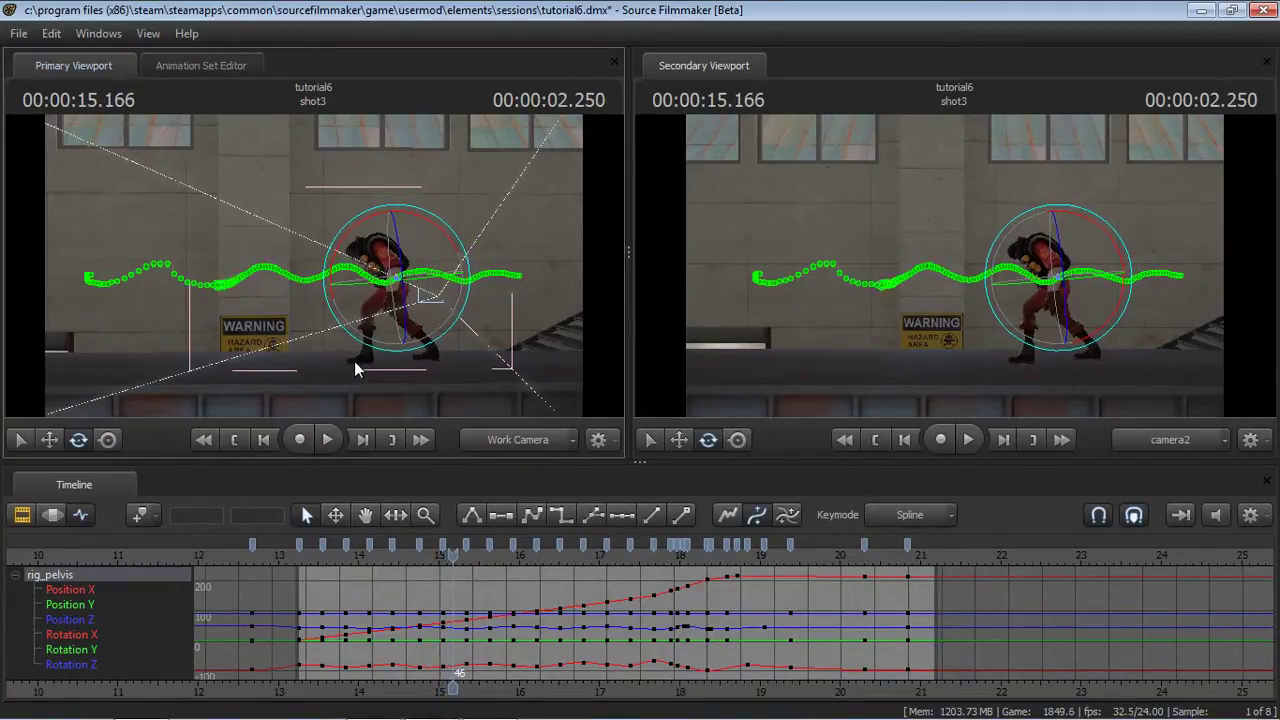
key(Left)
key(Right)
key(Right)
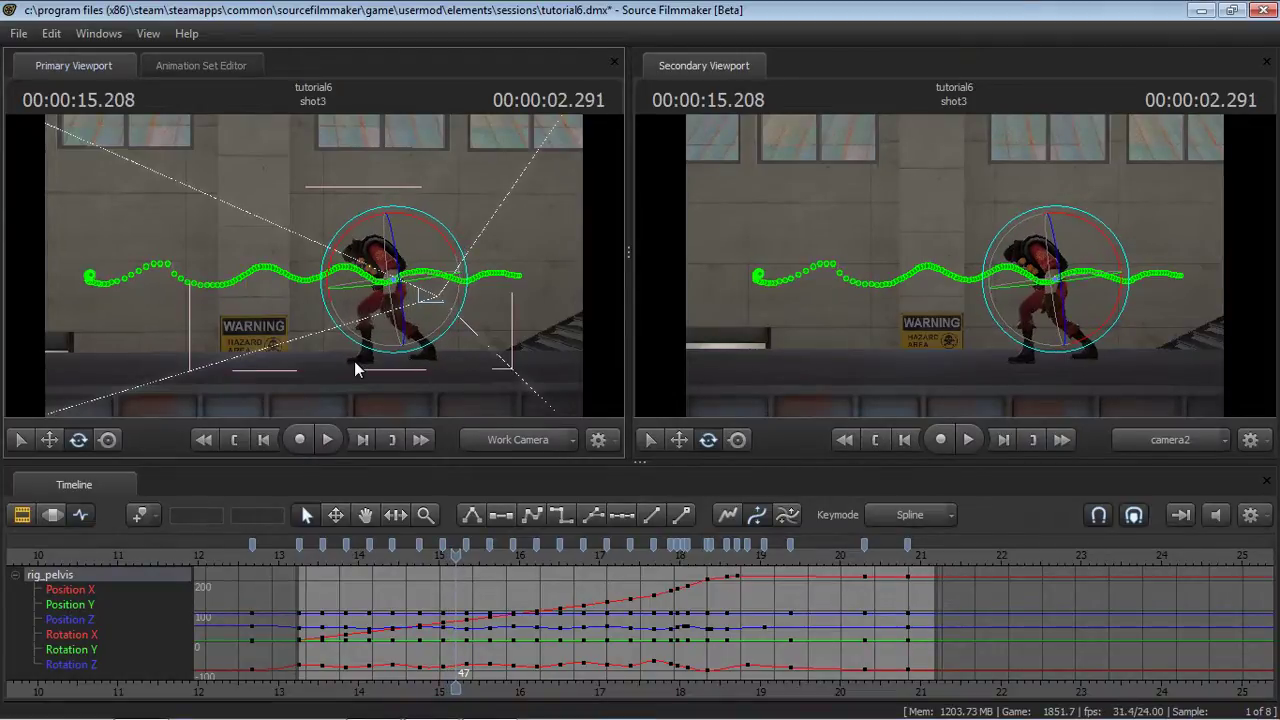
key(Left)
key(Left)
key(Left)
key(Left)
key(Left)
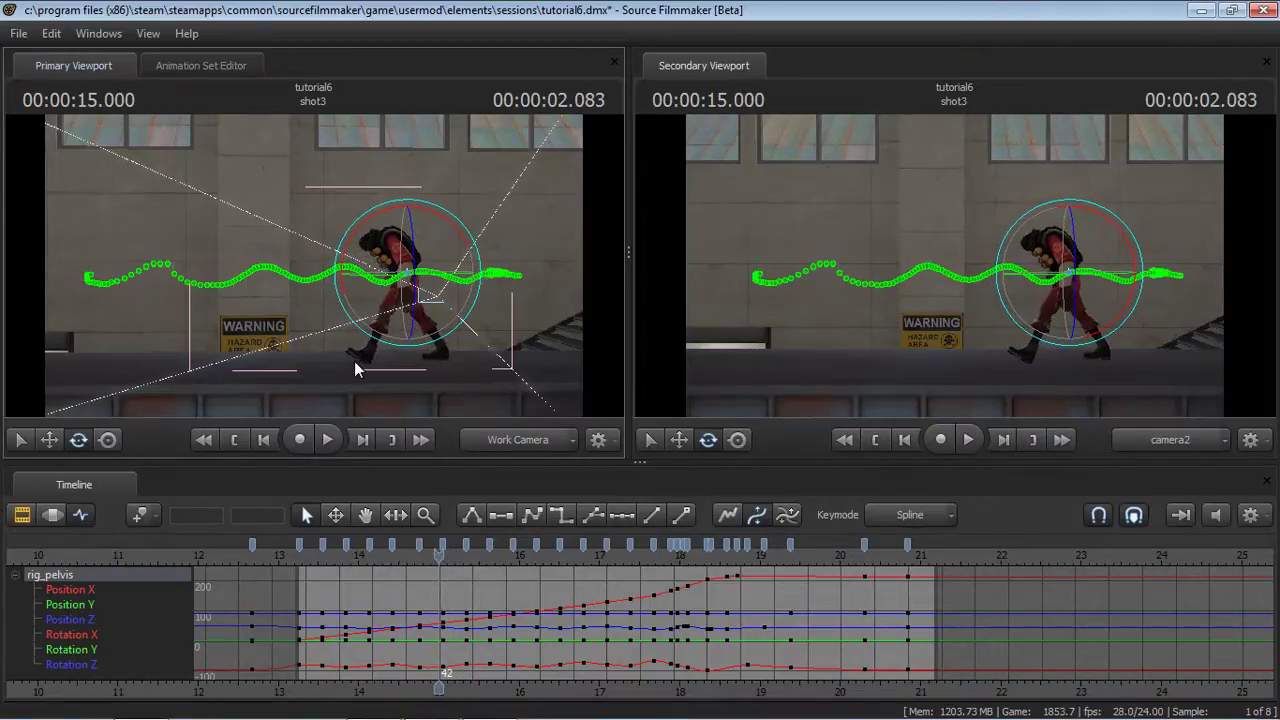
key(Right)
key(Right)
key(Right)
key(Right)
key(Left)
key(Left)
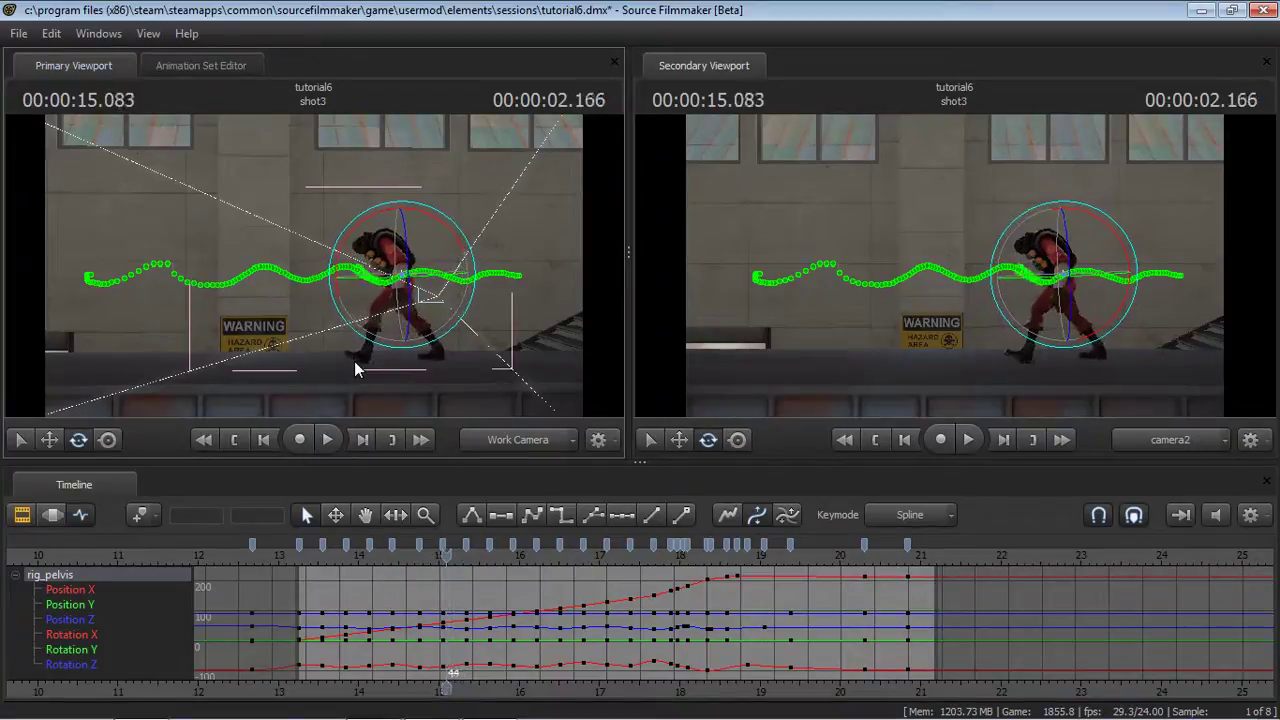
key(Right)
key(Right)
key(Right)
key(Left)
key(Left)
key(Left)
key(Left)
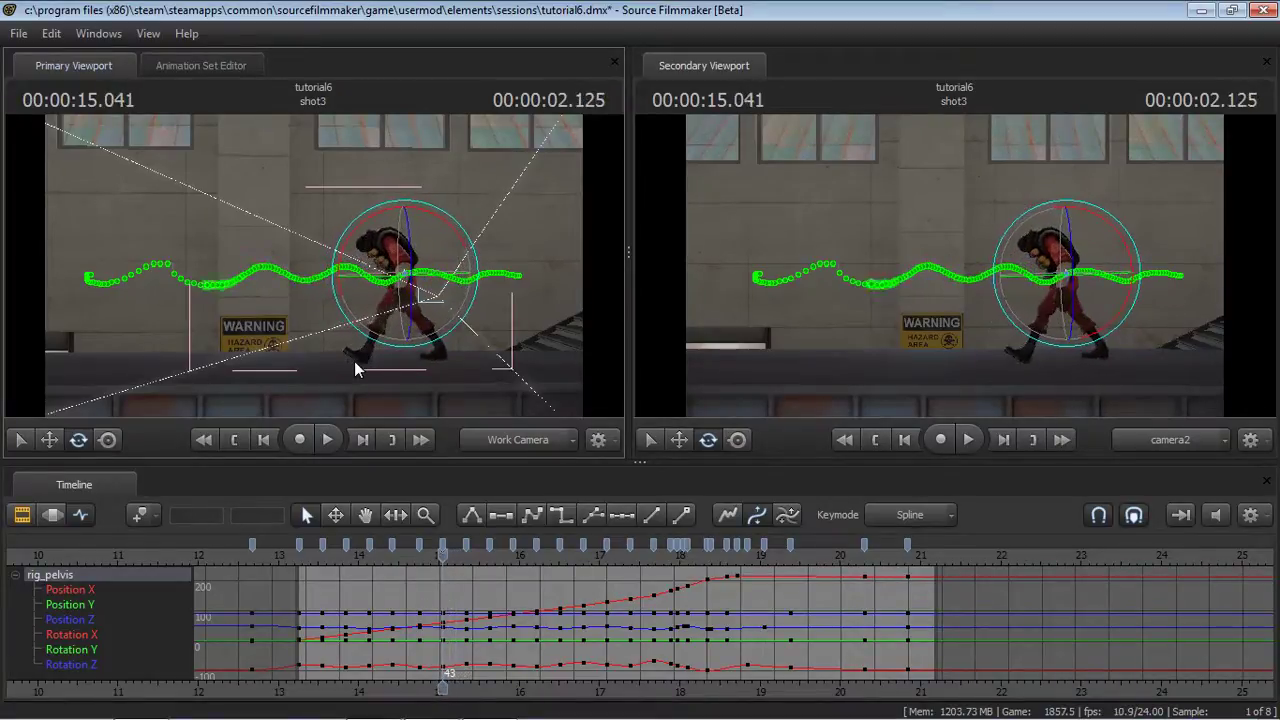
key(Right)
key(Right)
key(Right)
key(Right)
key(Left)
key(Left)
key(Left)
key(Left)
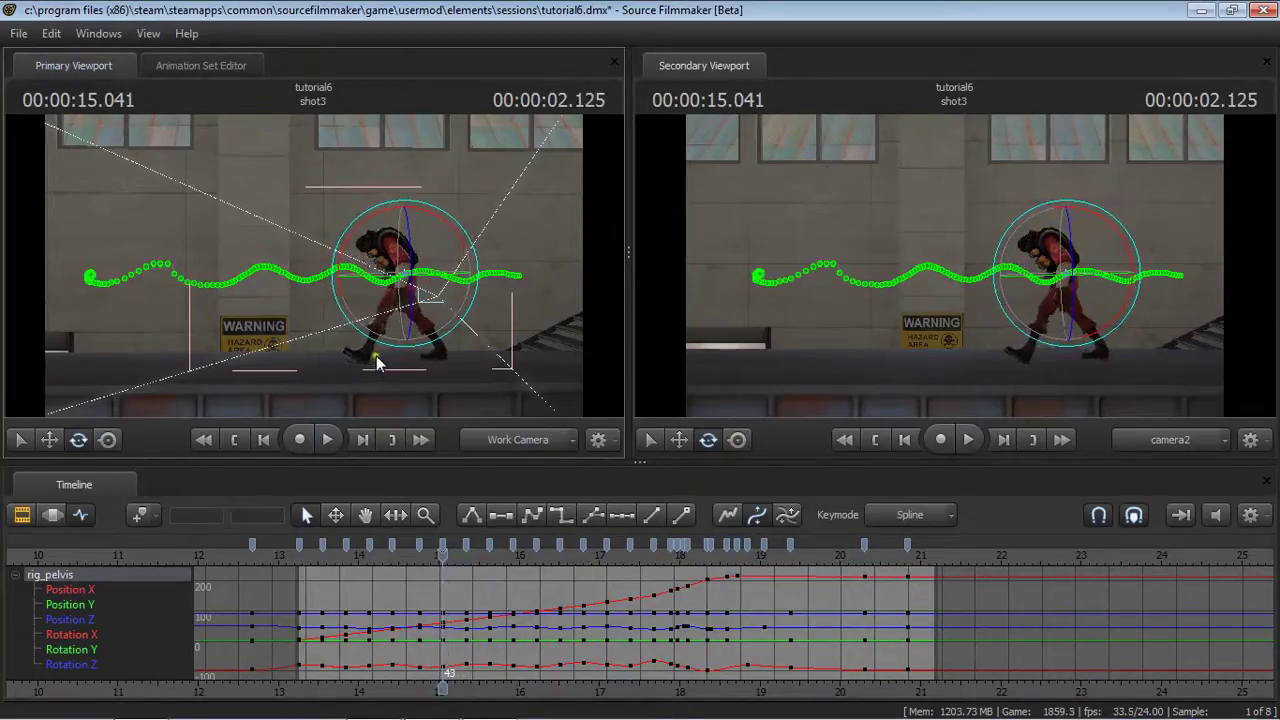
key(Right)
key(Right)
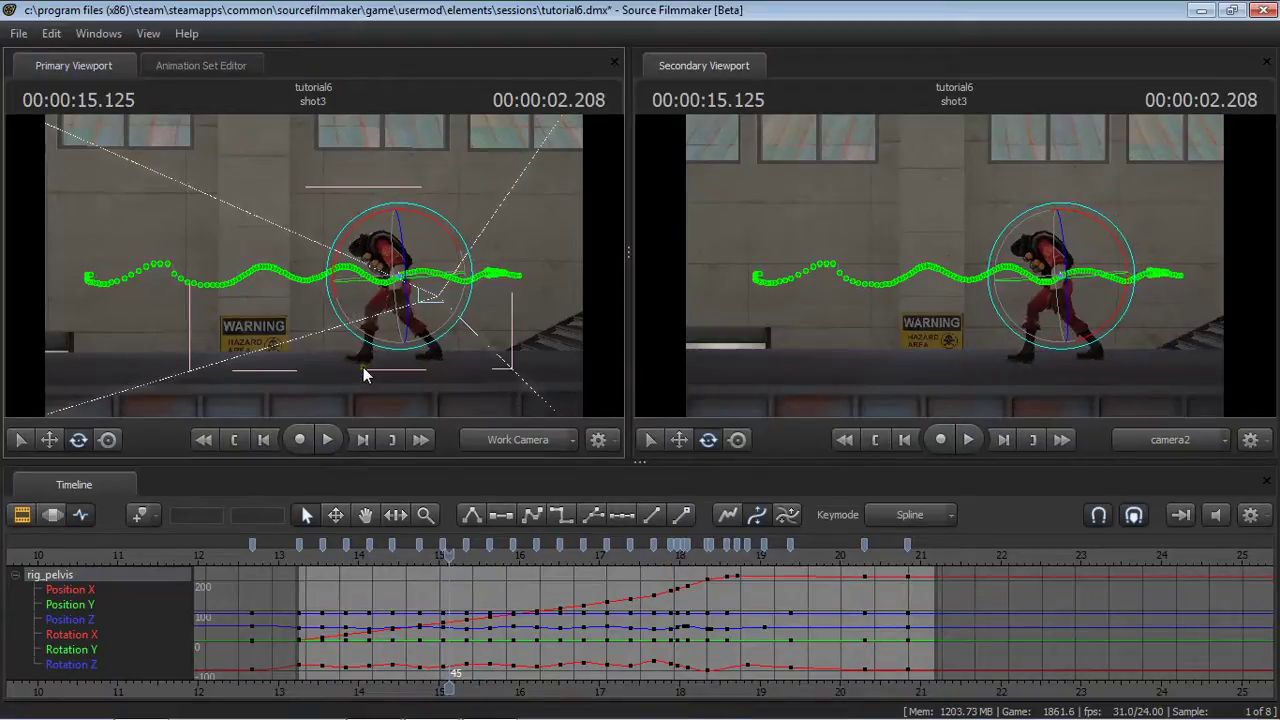
key(Left)
key(Left)
key(Right)
key(Right)
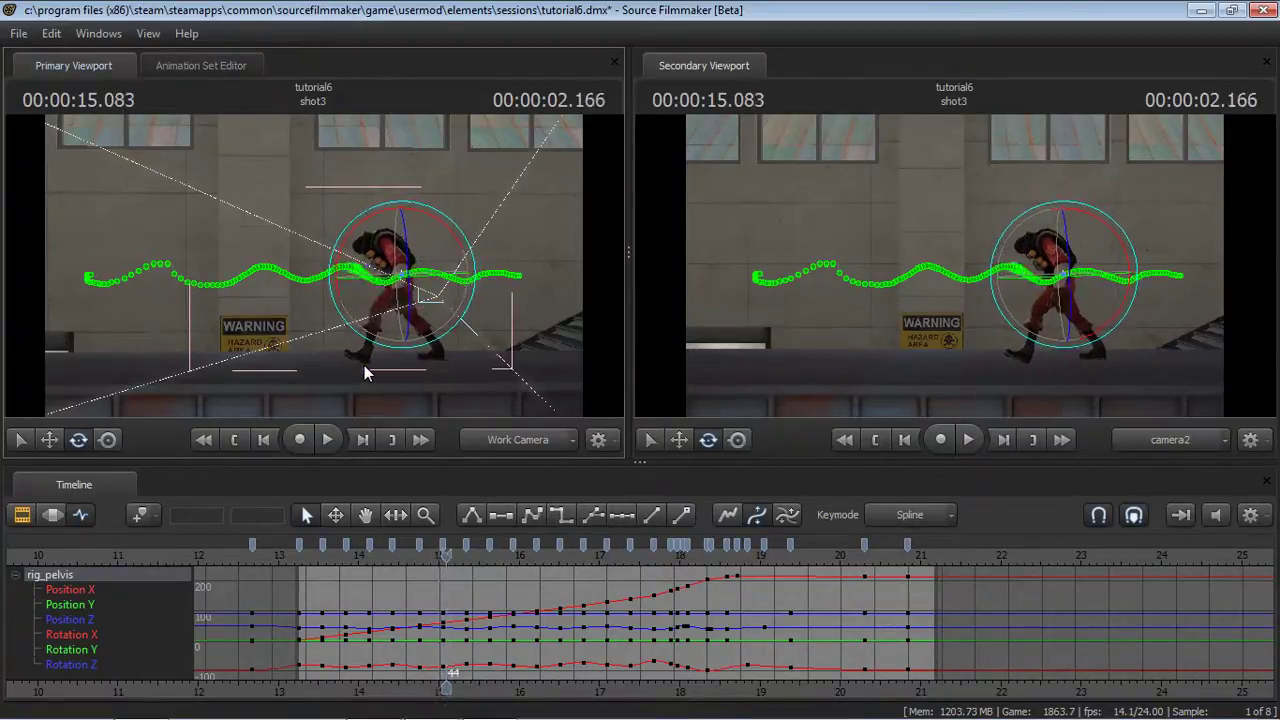
key(Left)
key(Left)
key(Right)
key(Right)
key(Right)
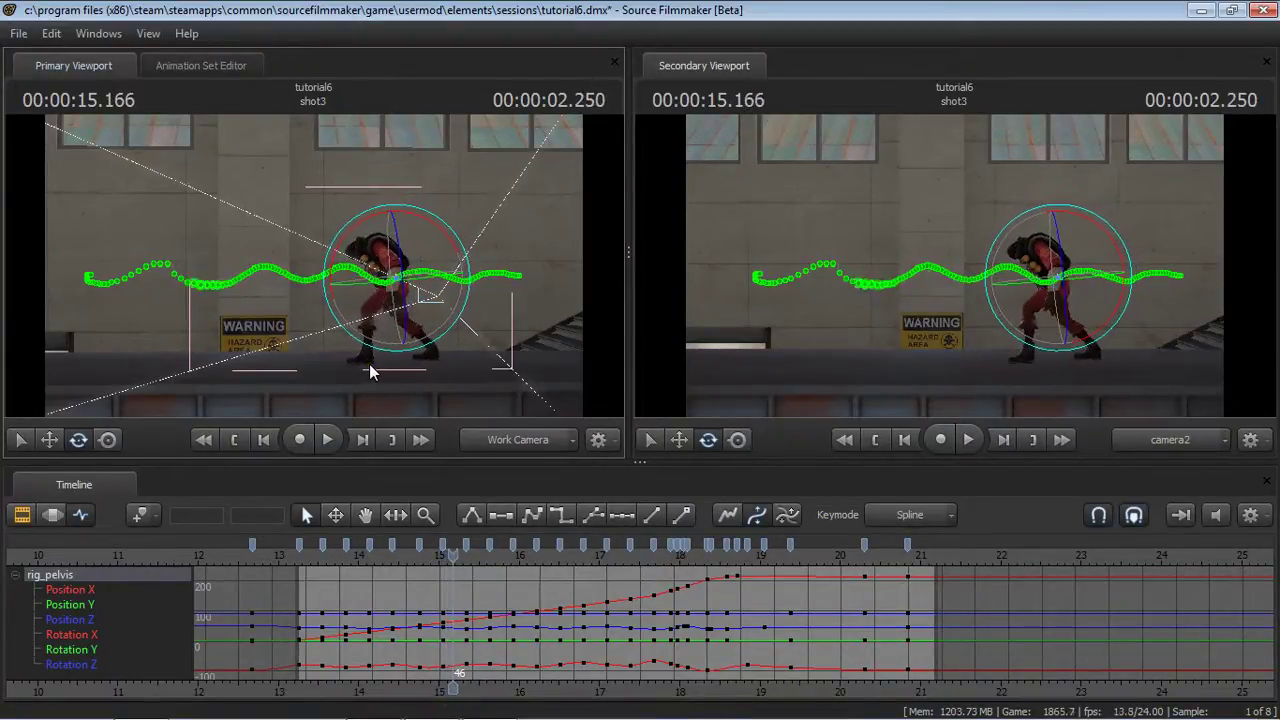
key(Left)
key(Left)
key(Left)
key(Left)
Advance frame by frame to 00:00:15.458 to examine the pelvis motion following the foot plant.
key(Right)
key(Right)
key(Right)
key(Right)
key(Right)
key(Right)
key(Right)
key(Right)
key(Right)
key(Right)
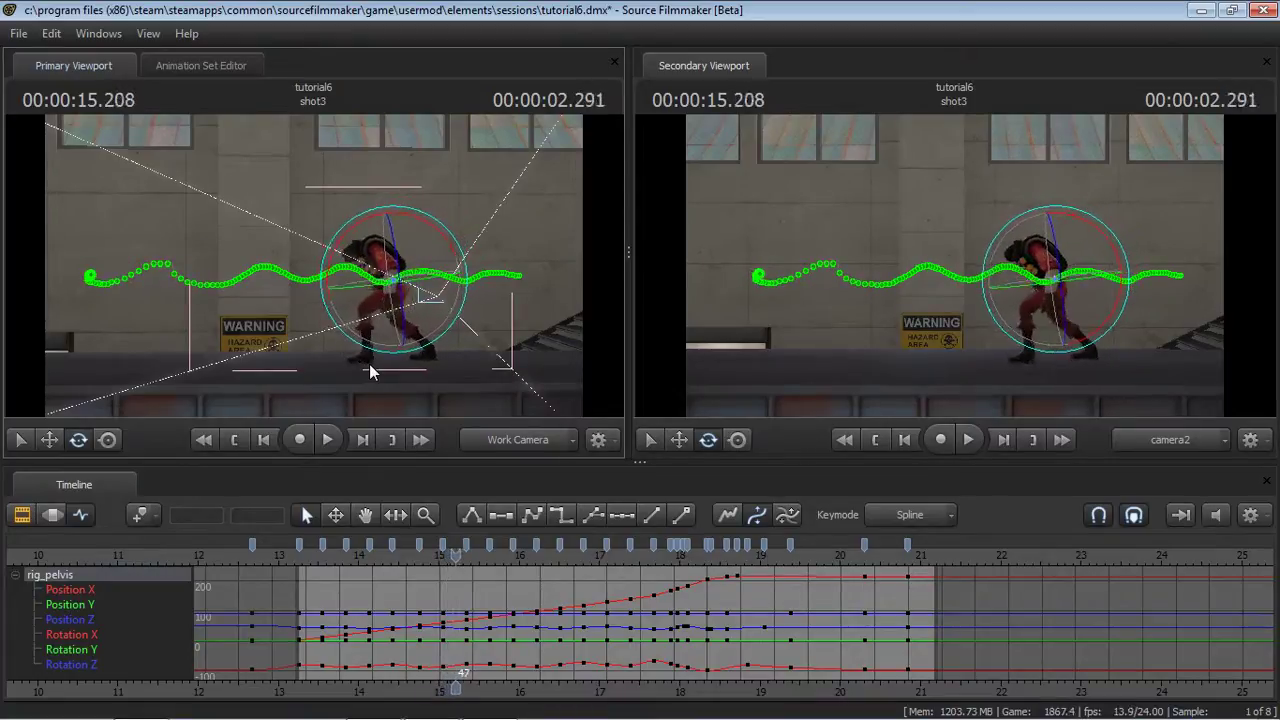
key(Right)
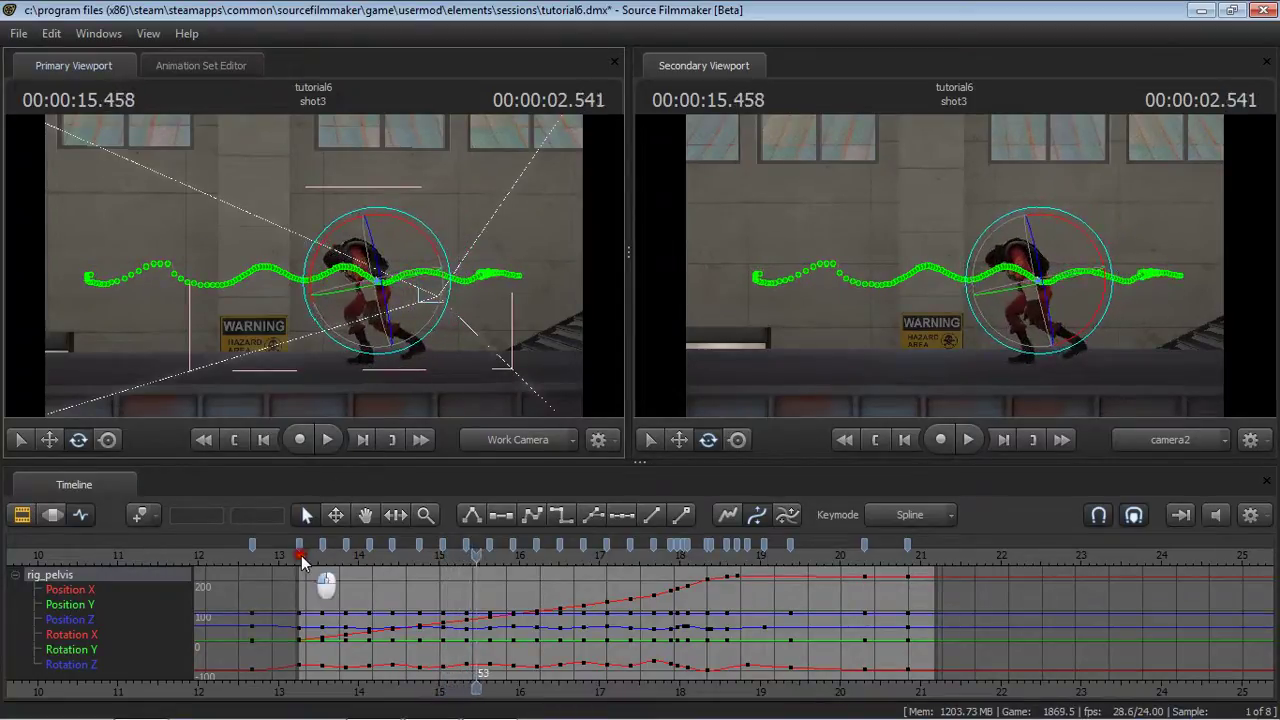
Play shot3 from its start and scrub through the walk to 00:00:17.333.
click(301, 556)
key(space)
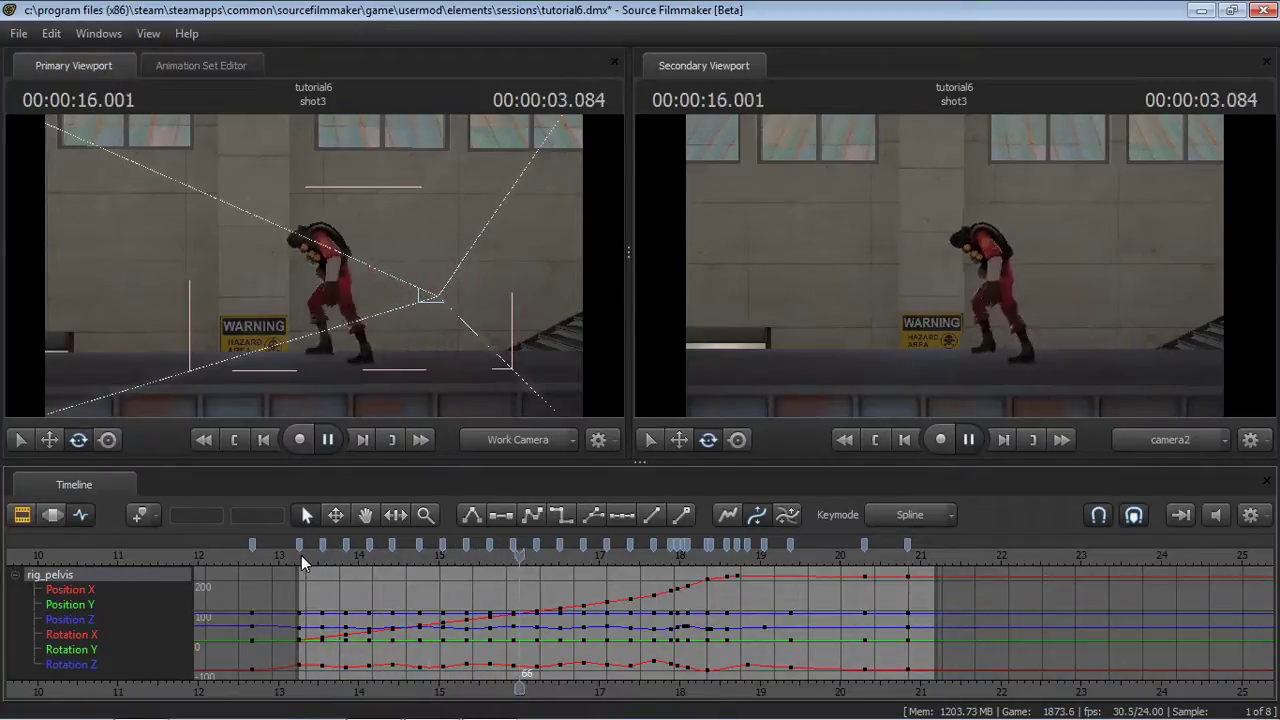
key(space)
drag(413, 551, 626, 537)
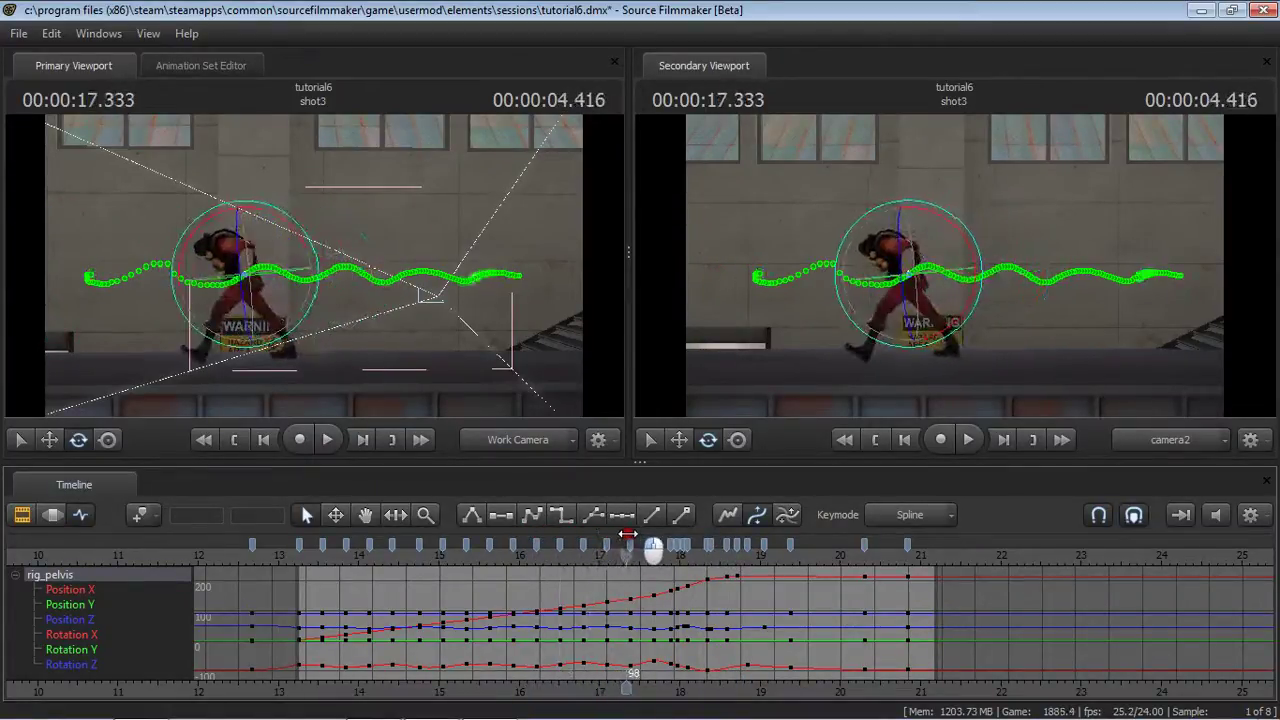
Return to the Clip Editor, move the playhead to 00:00:21.583 and select shot4.
click(22, 514)
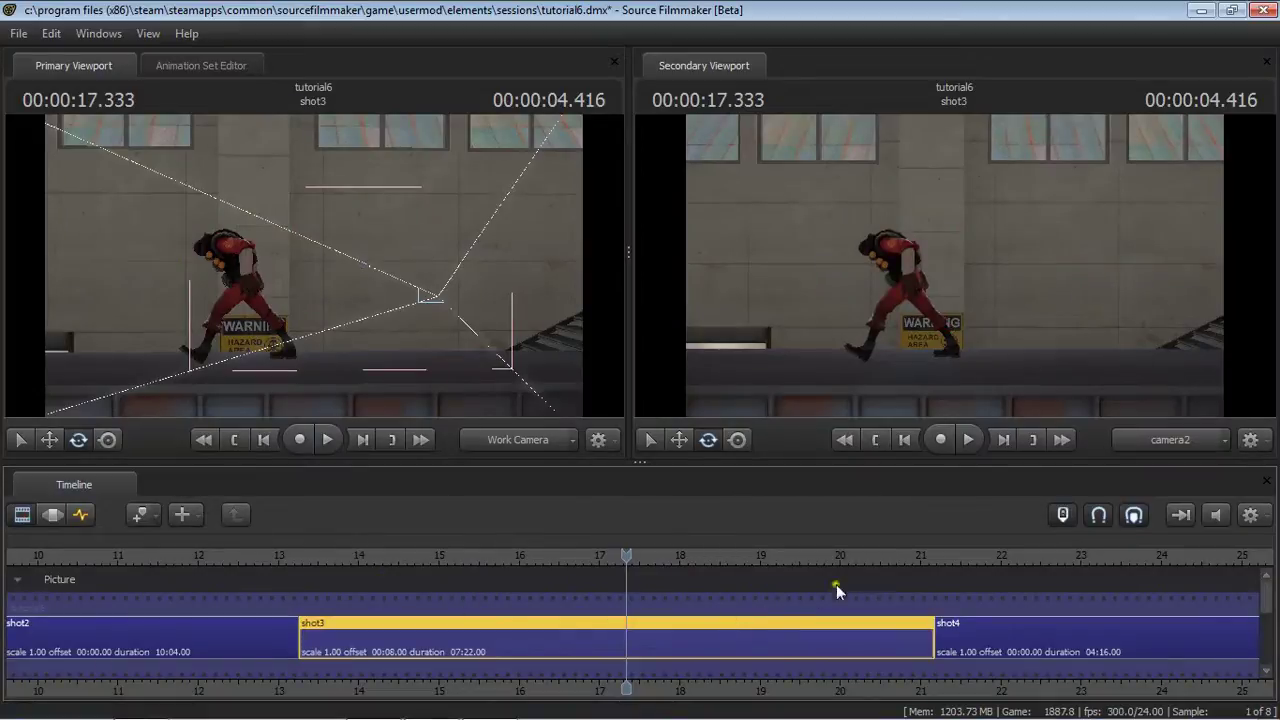
drag(836, 584, 966, 553)
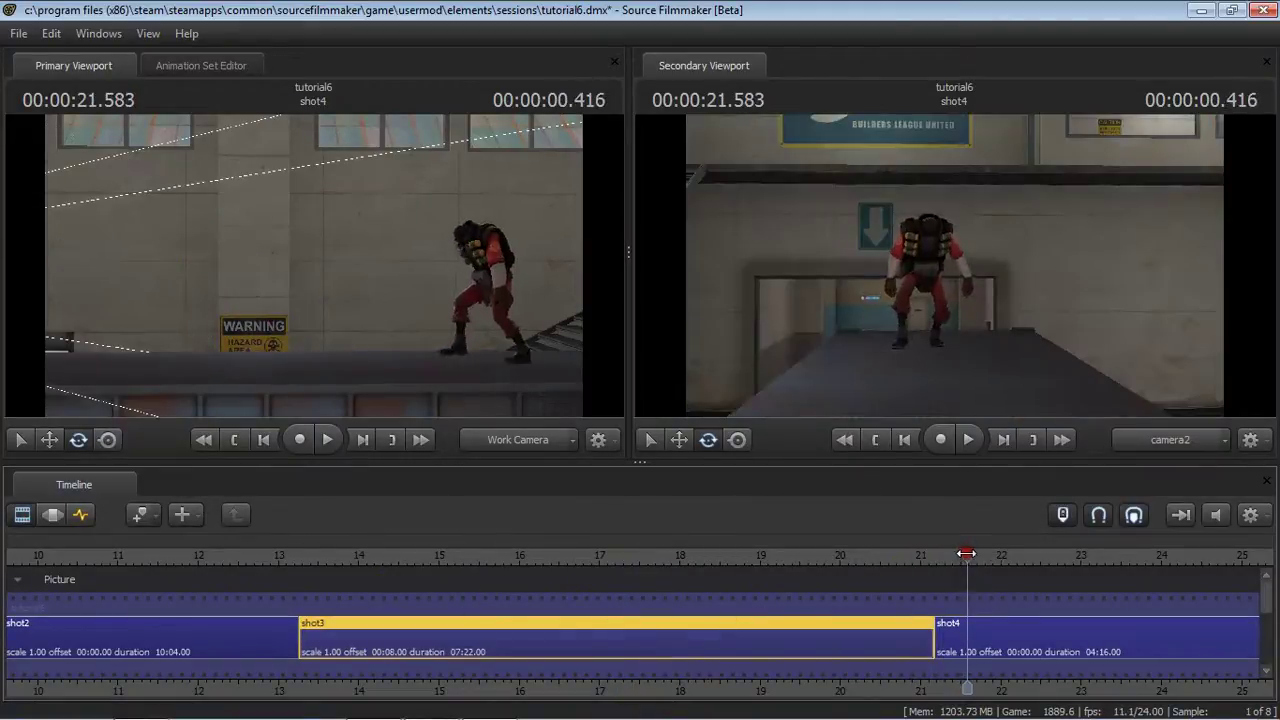
click(997, 633)
middle_drag(1010, 645, 310, 640)
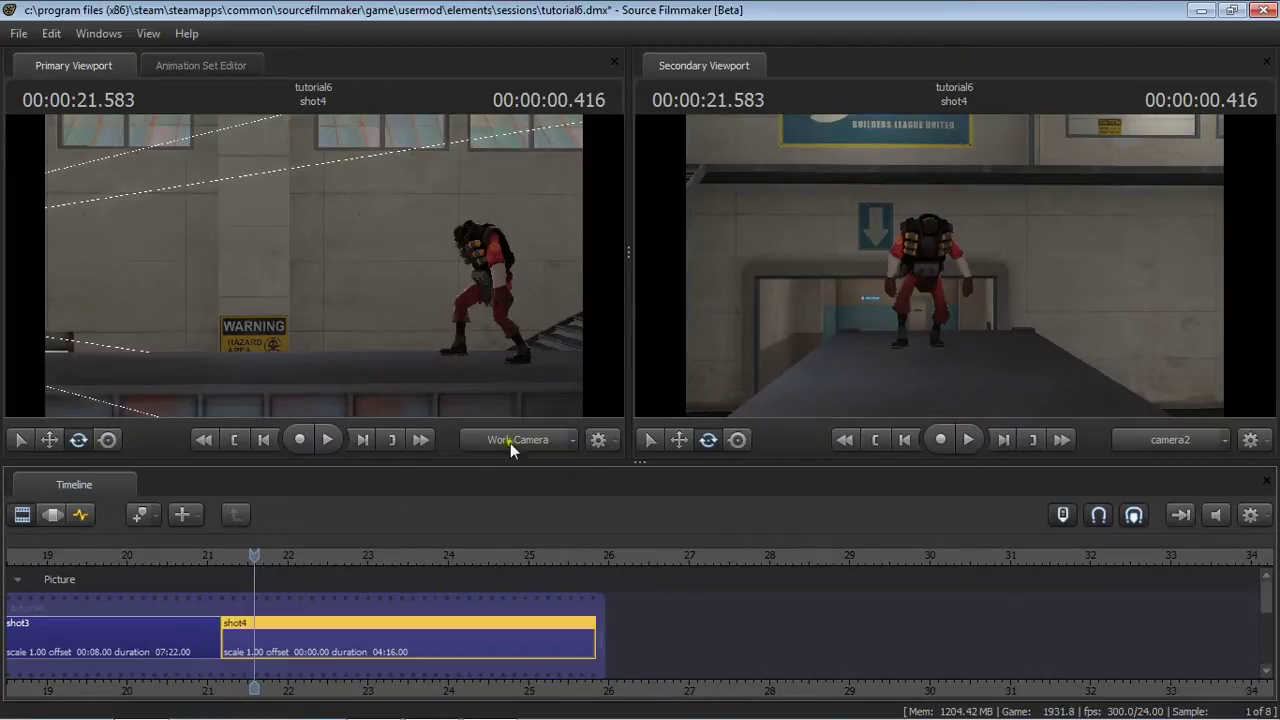
Scrub shot4 in both viewports to review the walk from the side and behind, ending at 00:00:23.041.
drag(231, 556, 328, 536)
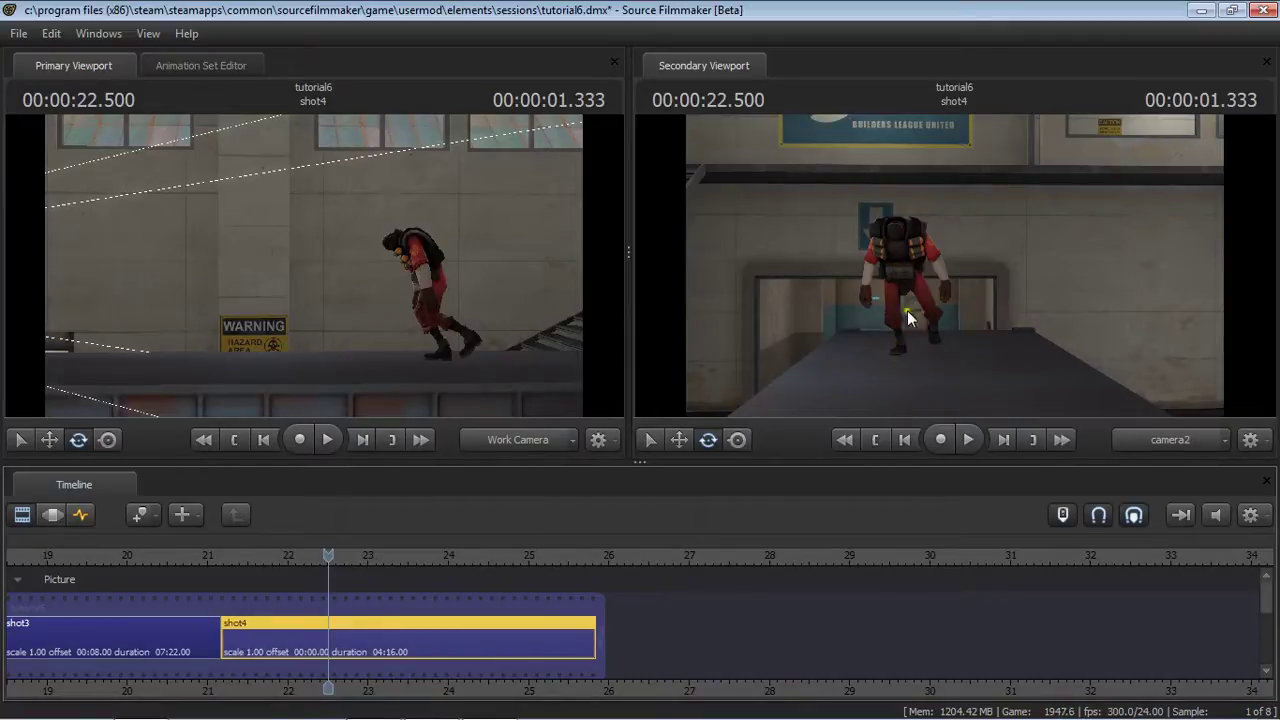
drag(323, 555, 268, 551)
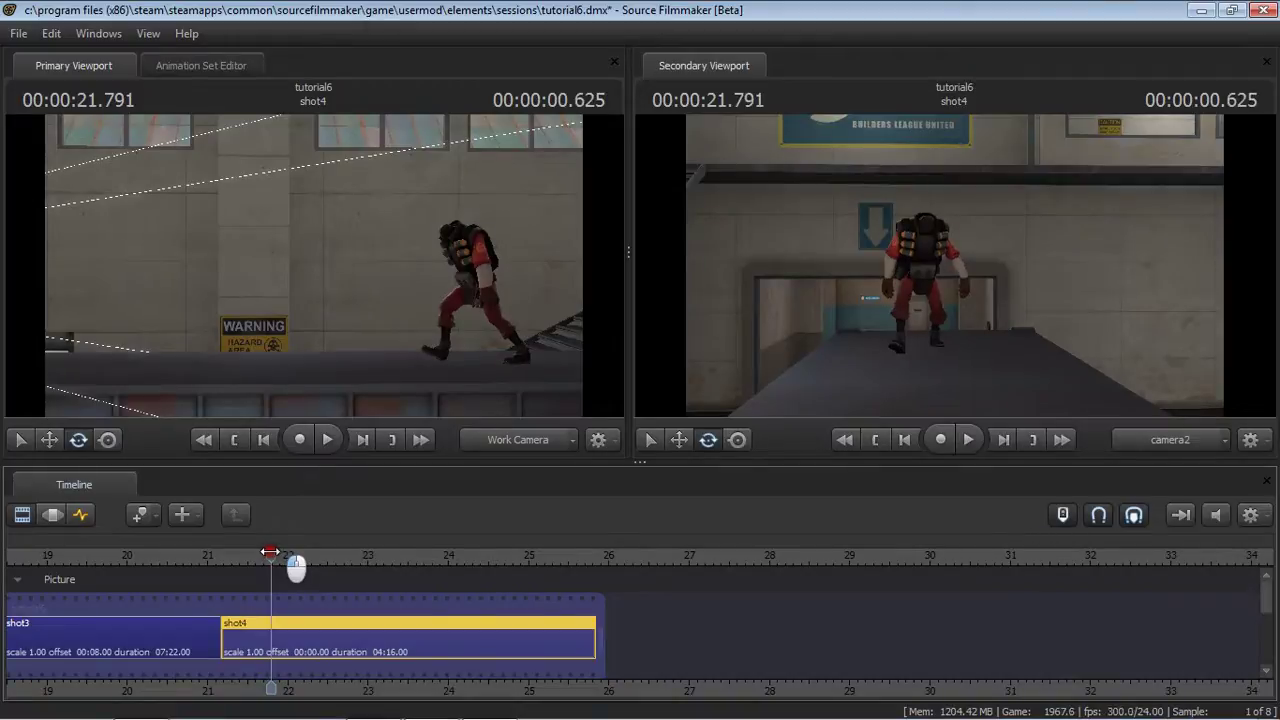
drag(270, 552, 268, 552)
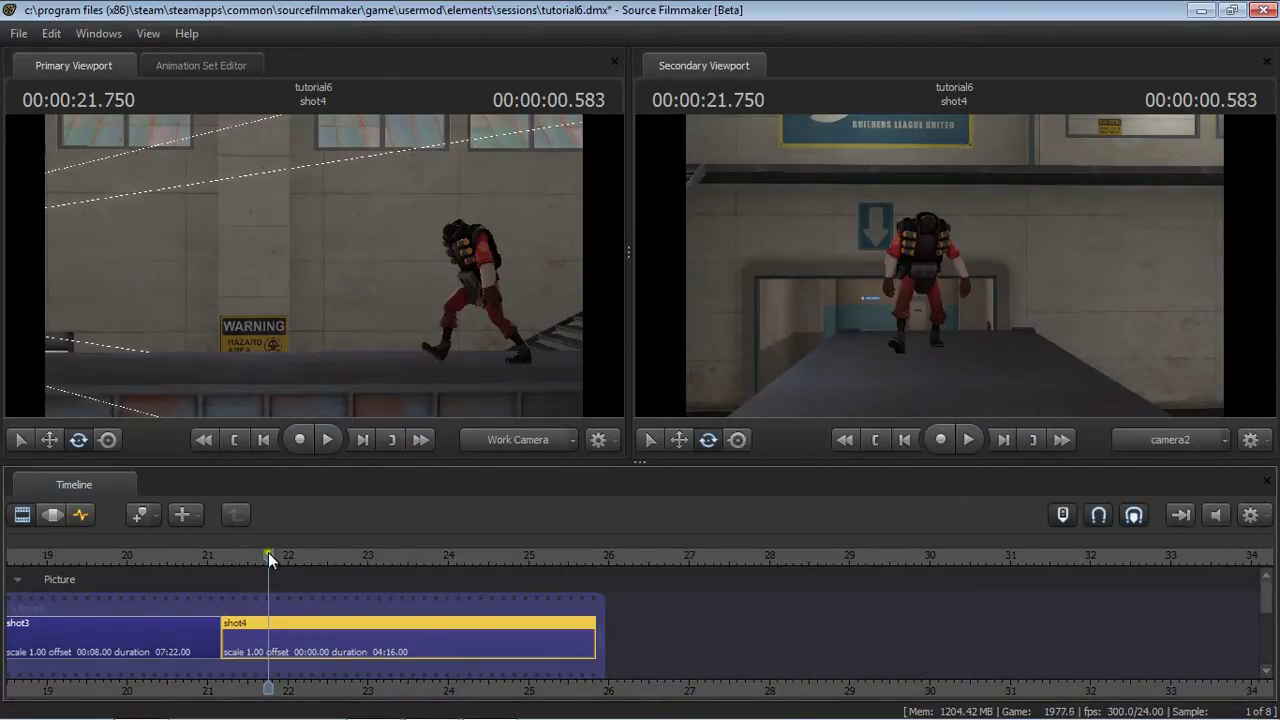
drag(268, 552, 371, 553)
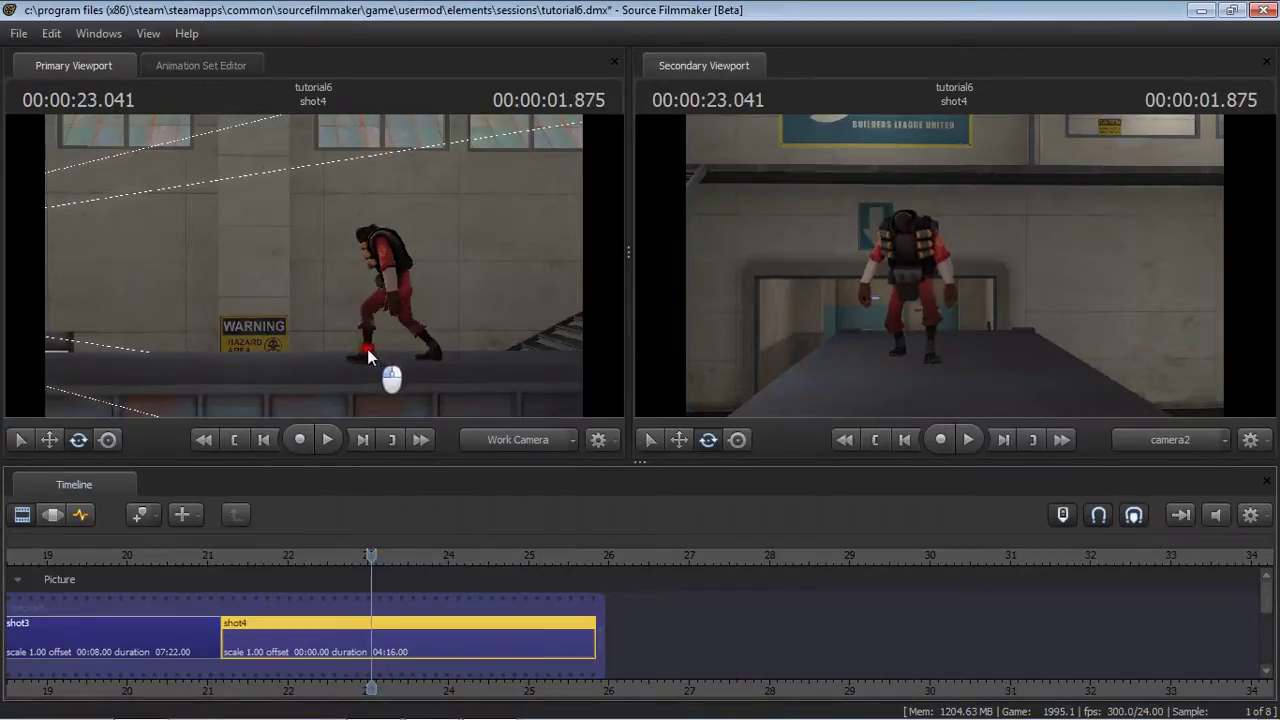
View the character from behind in the primary viewport and scrub shot4 from its start to 00:00:21.750.
drag(368, 355, 233, 310)
drag(324, 297, 302, 289)
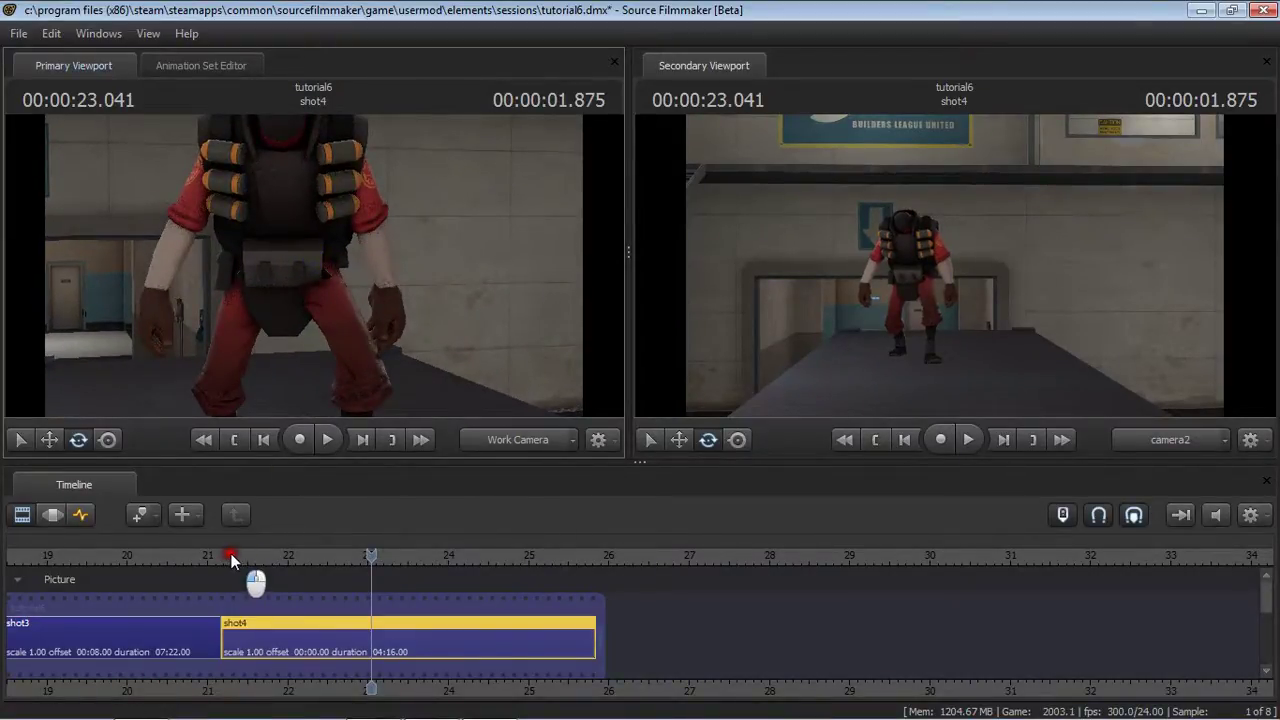
drag(231, 560, 221, 555)
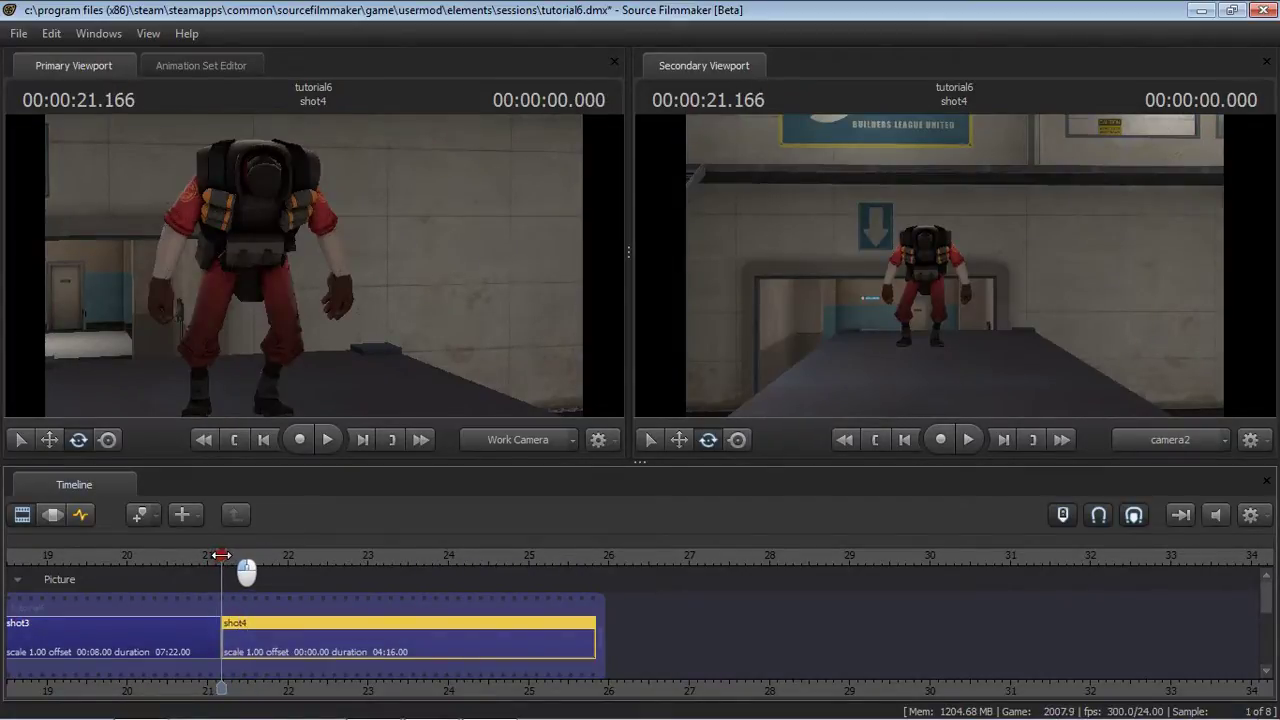
drag(221, 555, 268, 564)
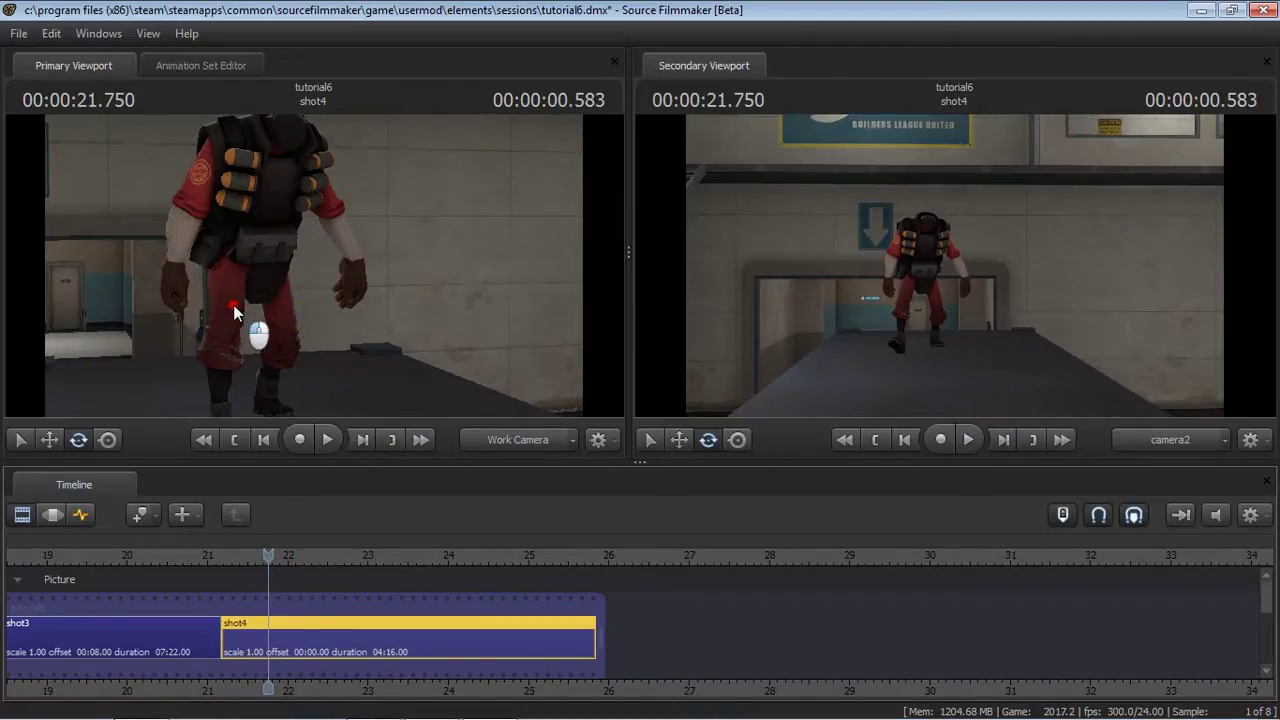
drag(263, 329, 313, 266)
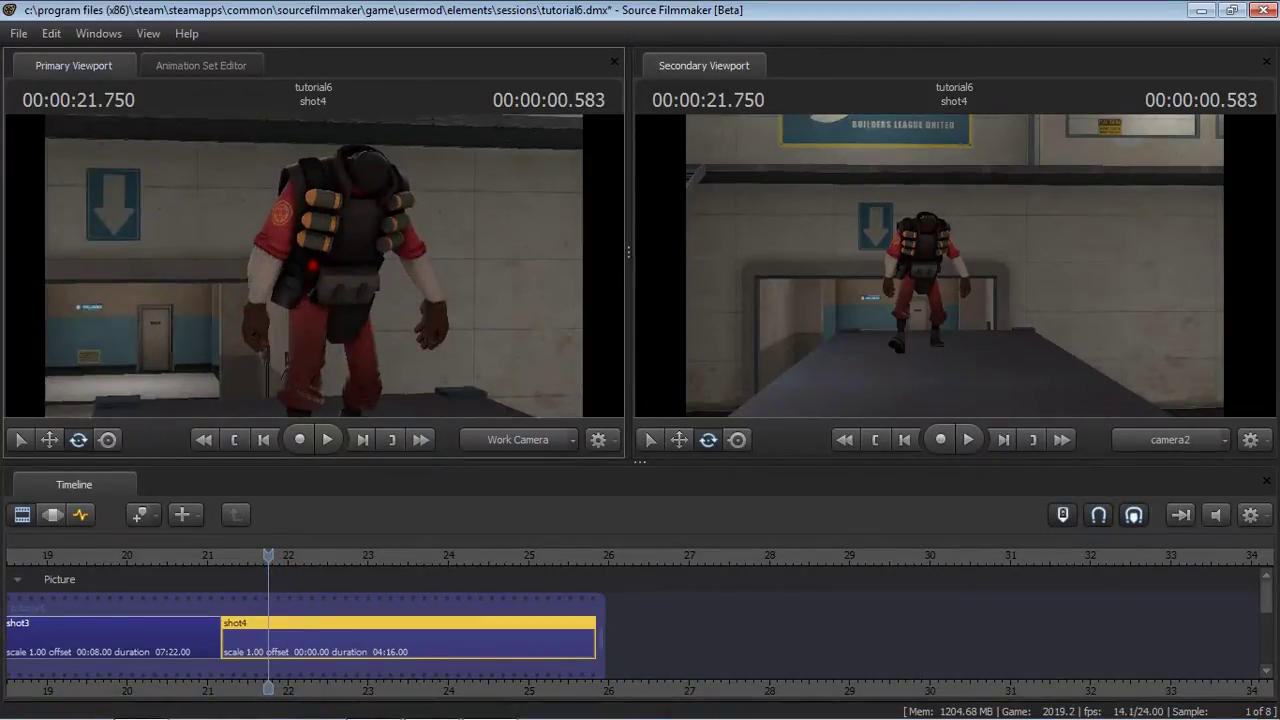
right_click(407, 327)
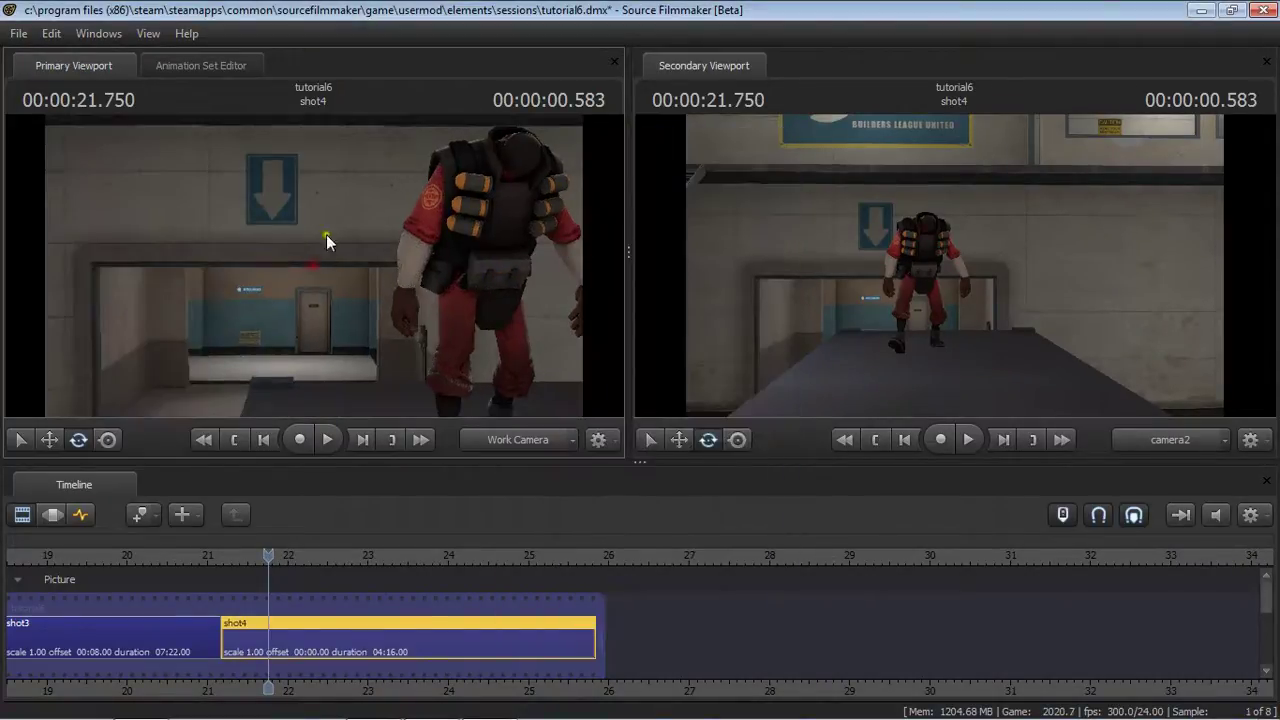
mouse_move(355, 274)
mouse_down()
mouse_move(249, 277)
mouse_move(322, 270)
mouse_move(313, 265)
mouse_up()
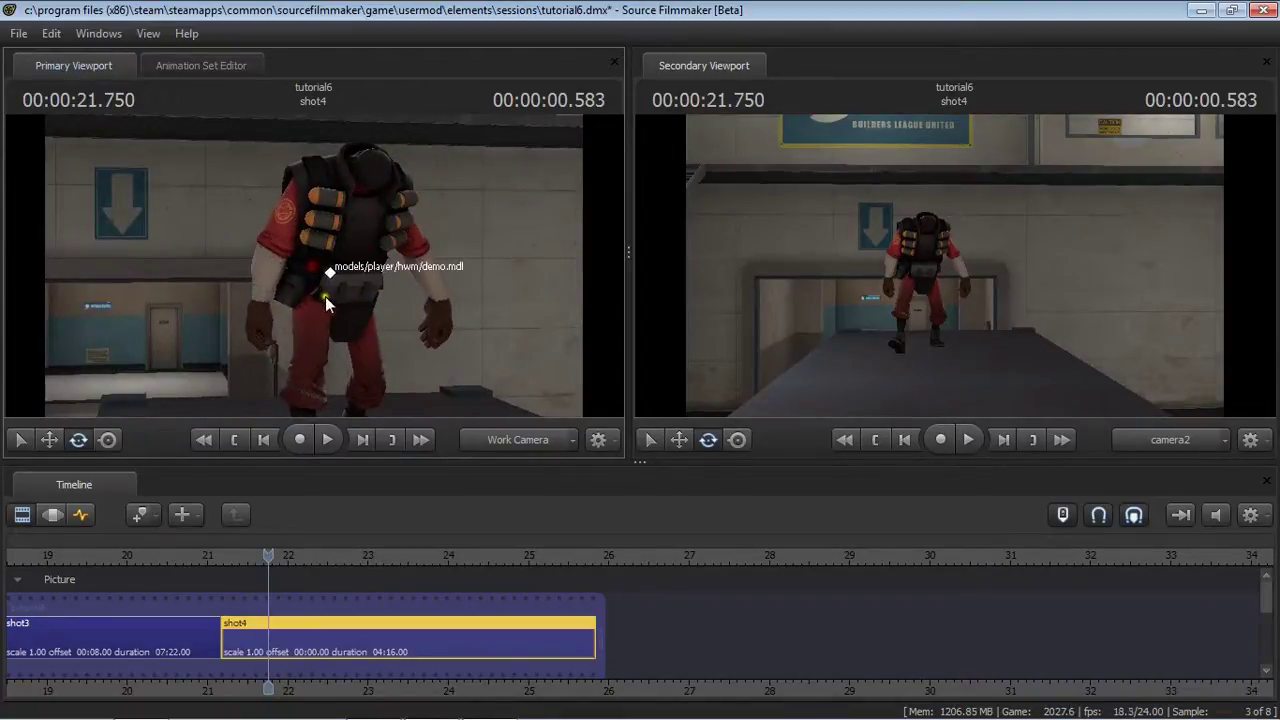
Open shot4 in the Graph Editor and select the character's rig_pelvis in an angled front view of the primary viewport.
double_click(327, 271)
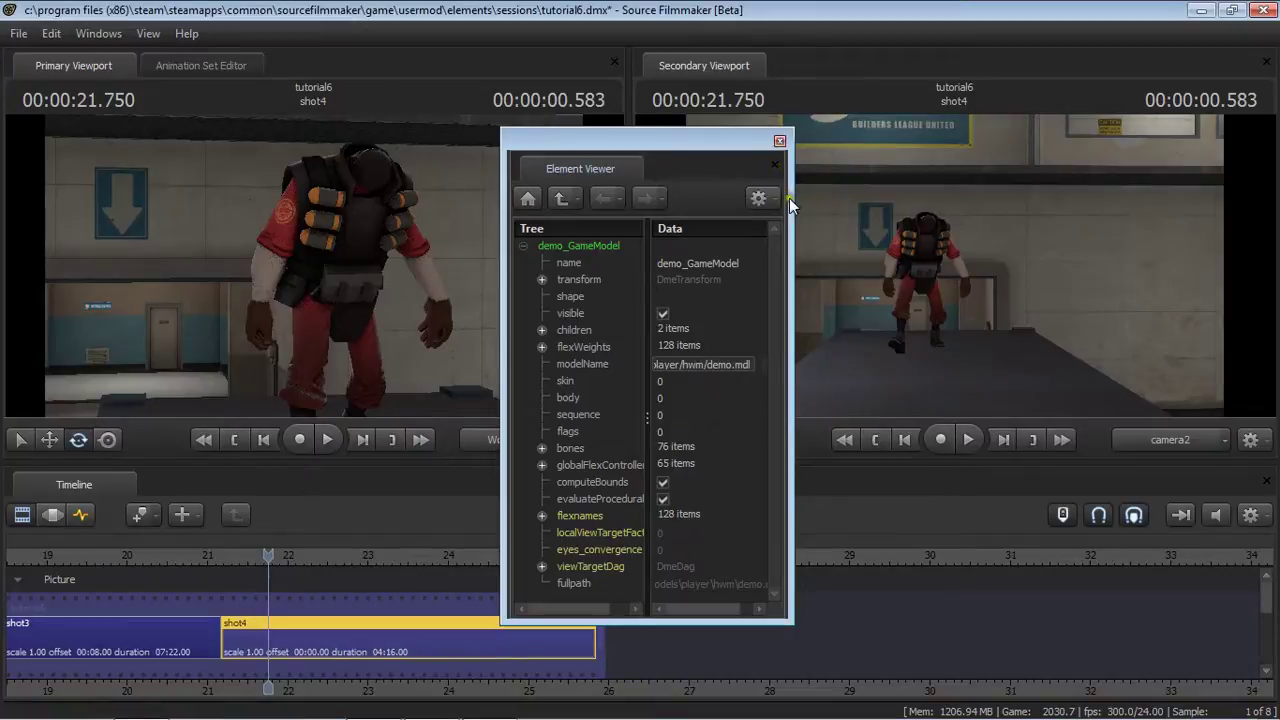
click(779, 140)
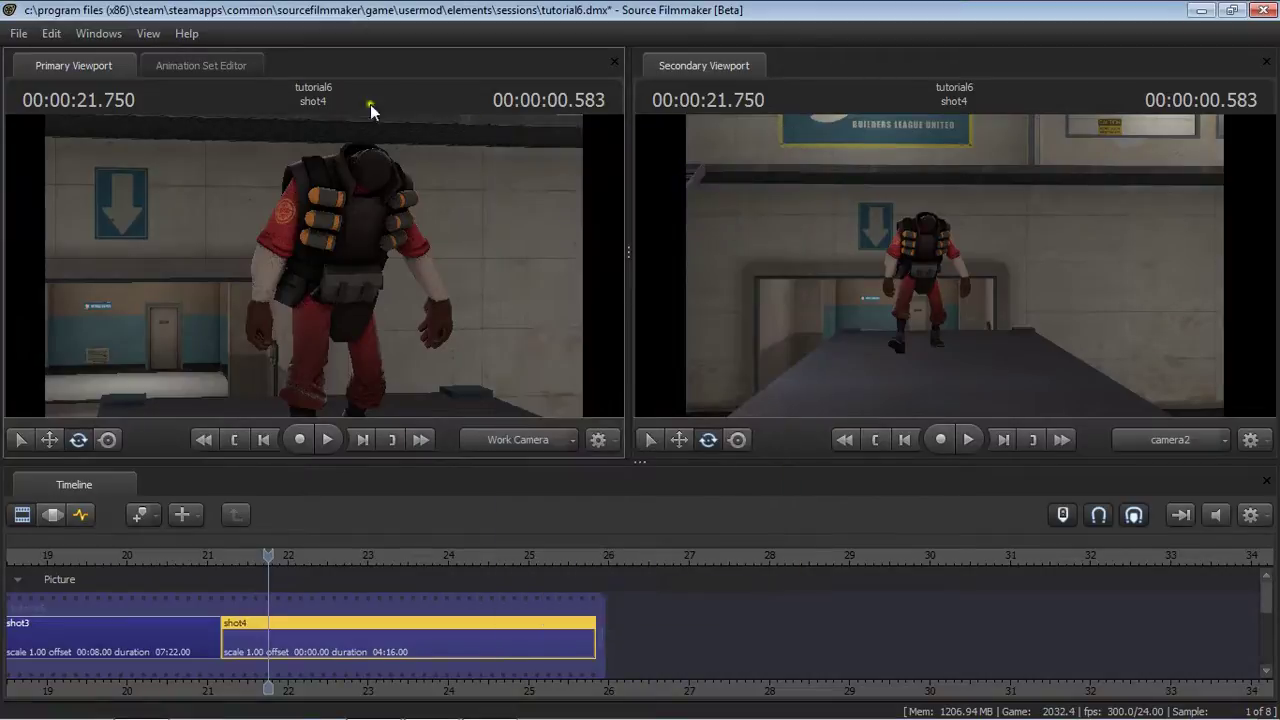
click(82, 515)
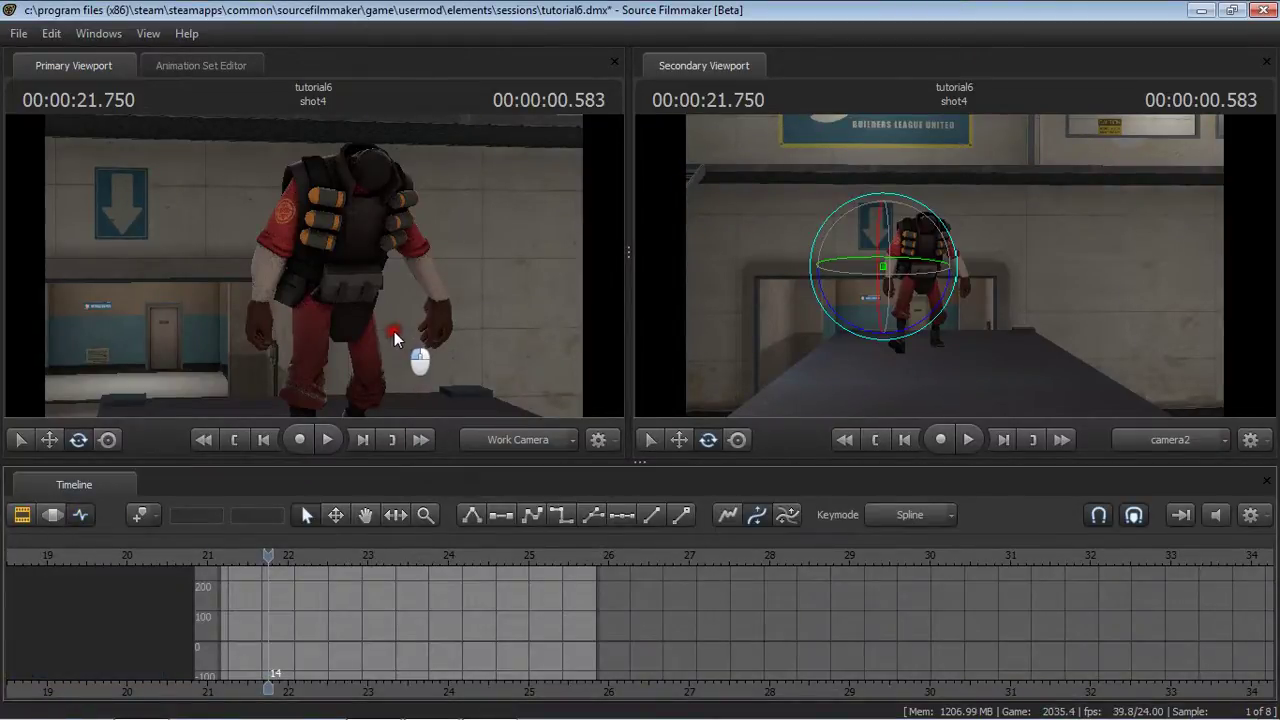
drag(395, 338, 310, 280)
click(285, 228)
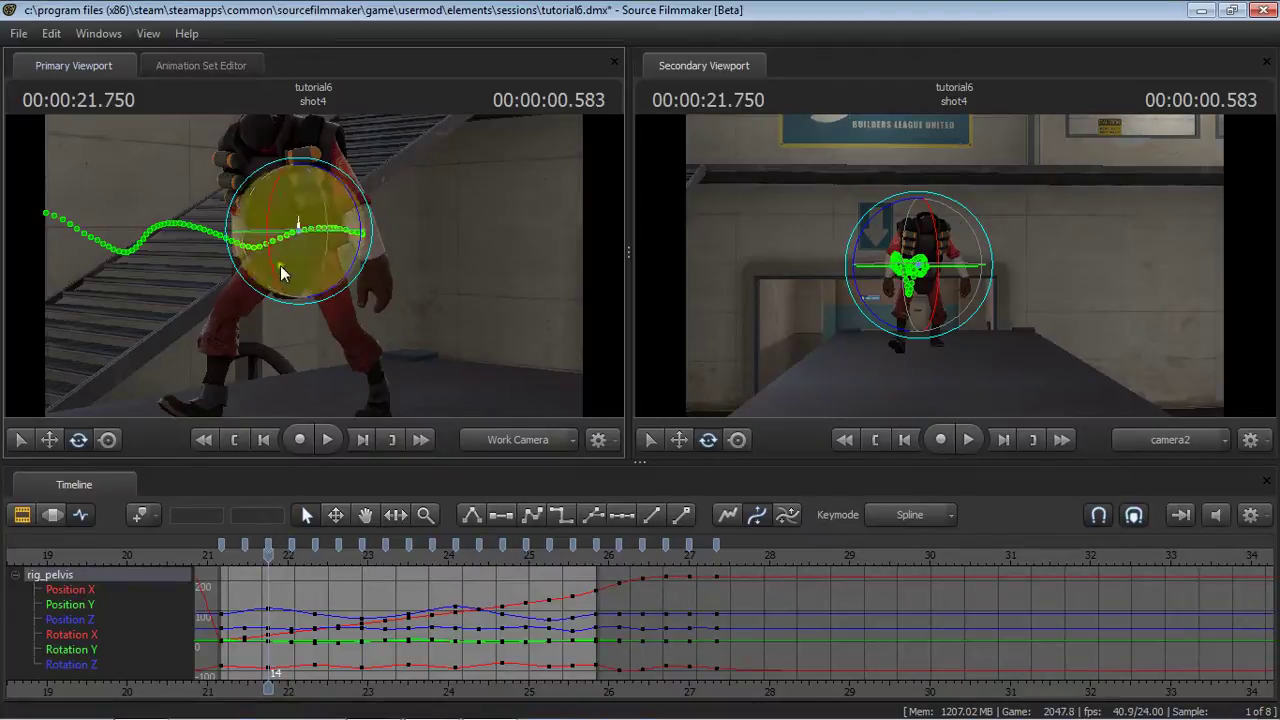
View the character from the front in the primary viewport and scrub shot4 around its start and on to 00:00:22.958.
drag(300, 323, 305, 240)
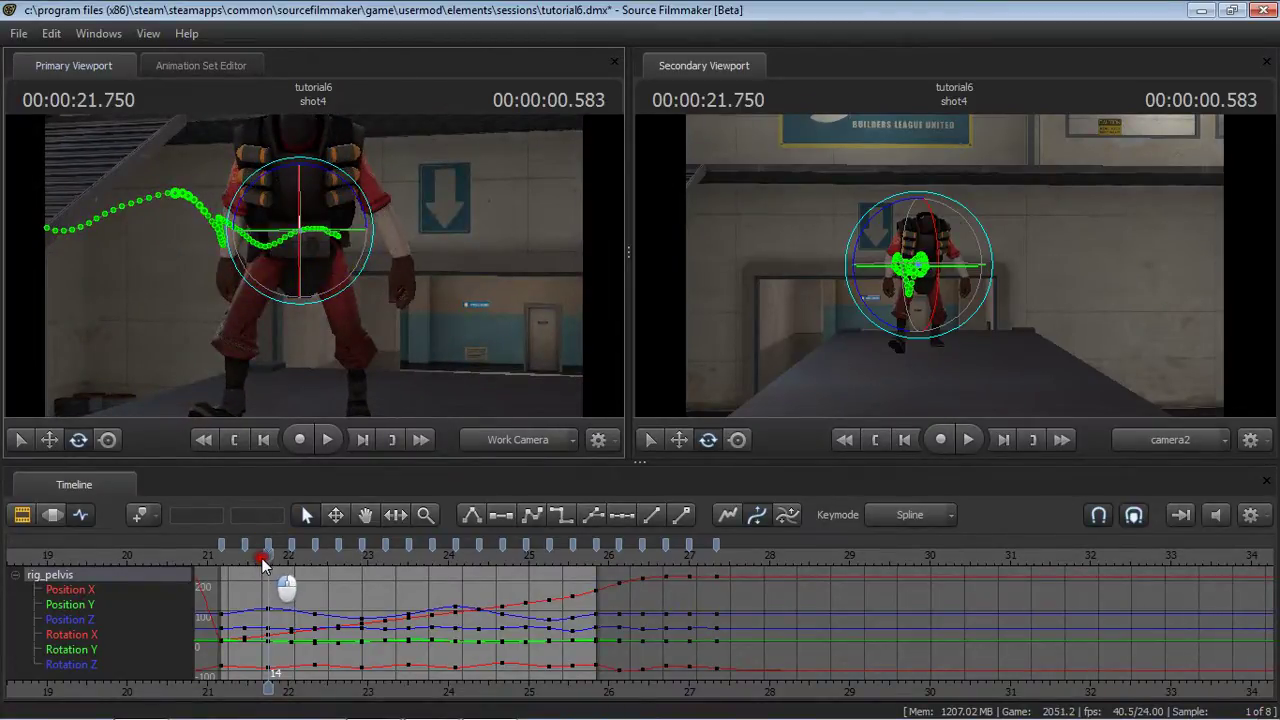
drag(266, 560, 235, 553)
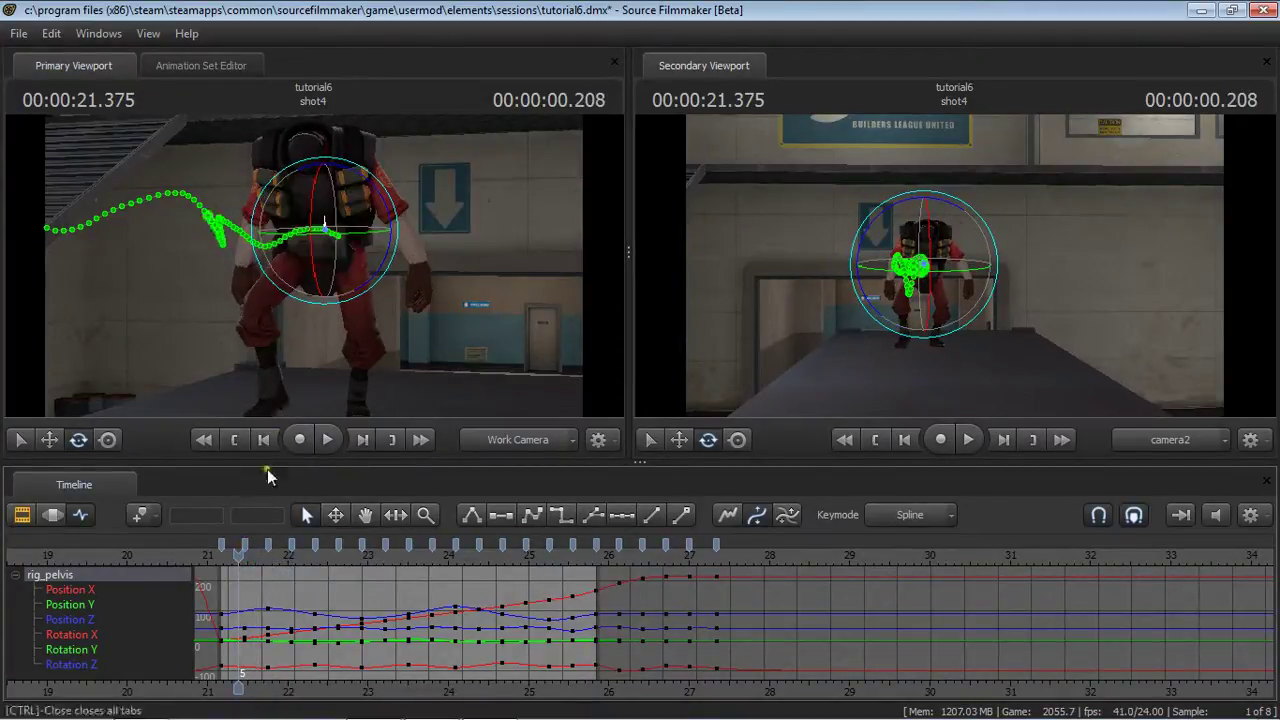
drag(238, 554, 367, 547)
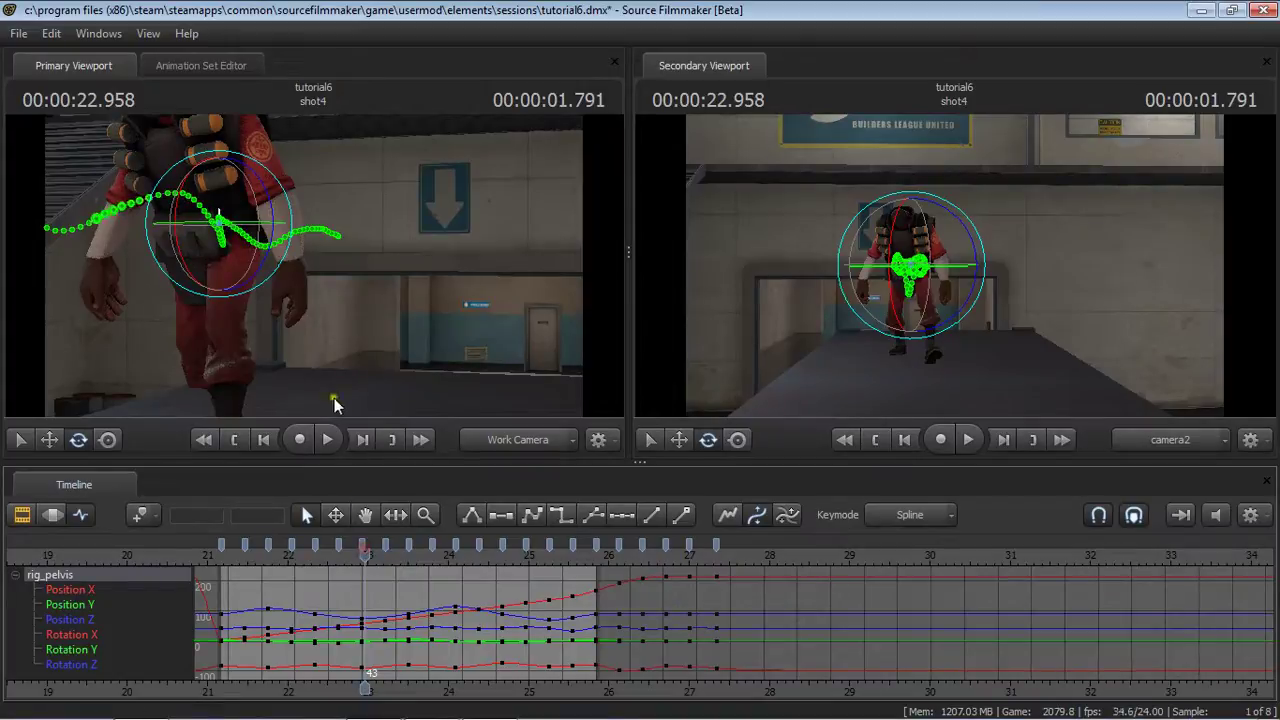
Switch the primary viewport to a wider angled front view and scrub shot4 from near its start to 00:00:23.958 to examine the pelvis path.
click(262, 343)
drag(262, 343, 165, 345)
drag(310, 347, 310, 347)
mouse_move(305, 285)
mouse_down()
mouse_move(225, 287)
mouse_move(310, 287)
mouse_up()
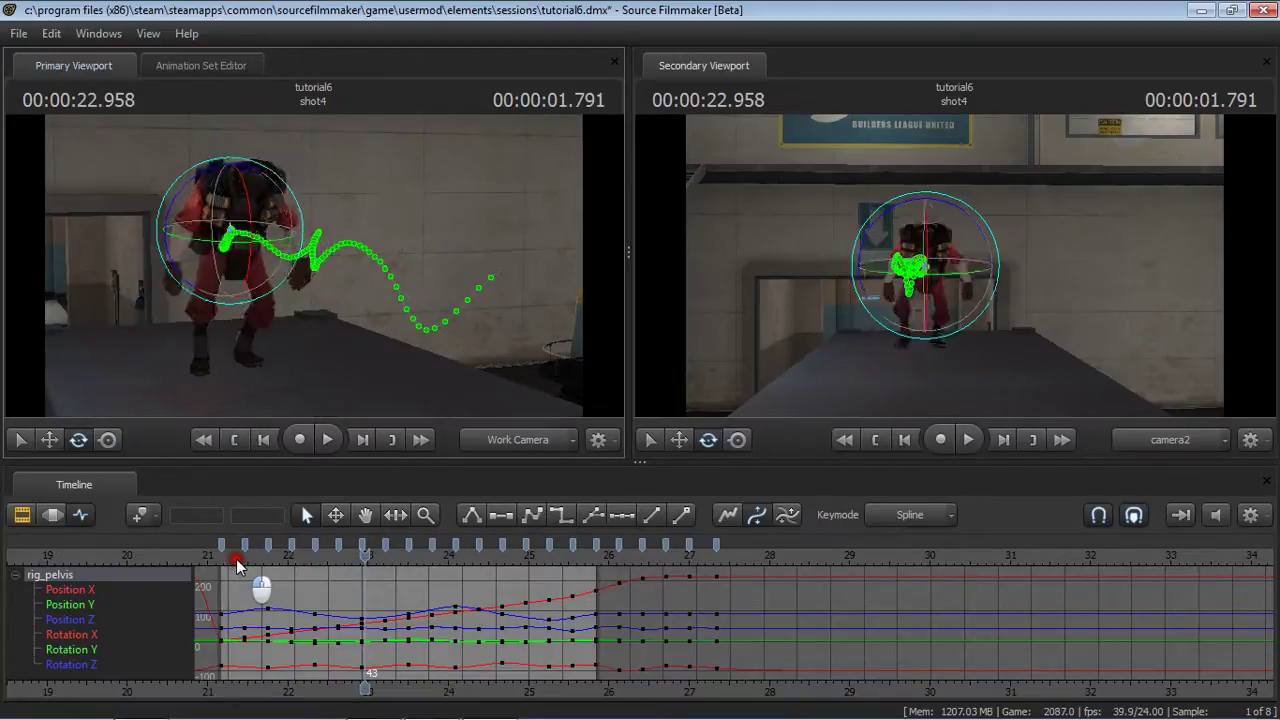
drag(236, 559, 446, 494)
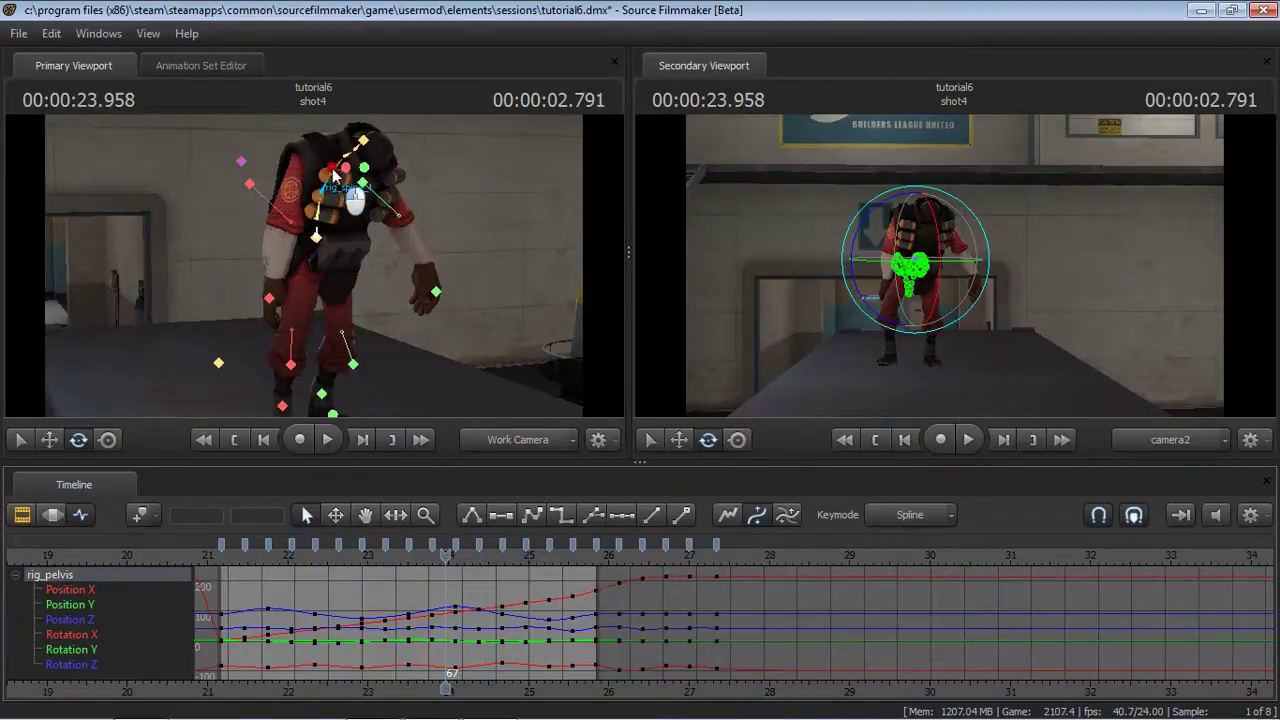
Select the character's rig_spine_1 and examine its curves and motion path in shot4 from a side view, ending at 00:00:21.375.
click(333, 171)
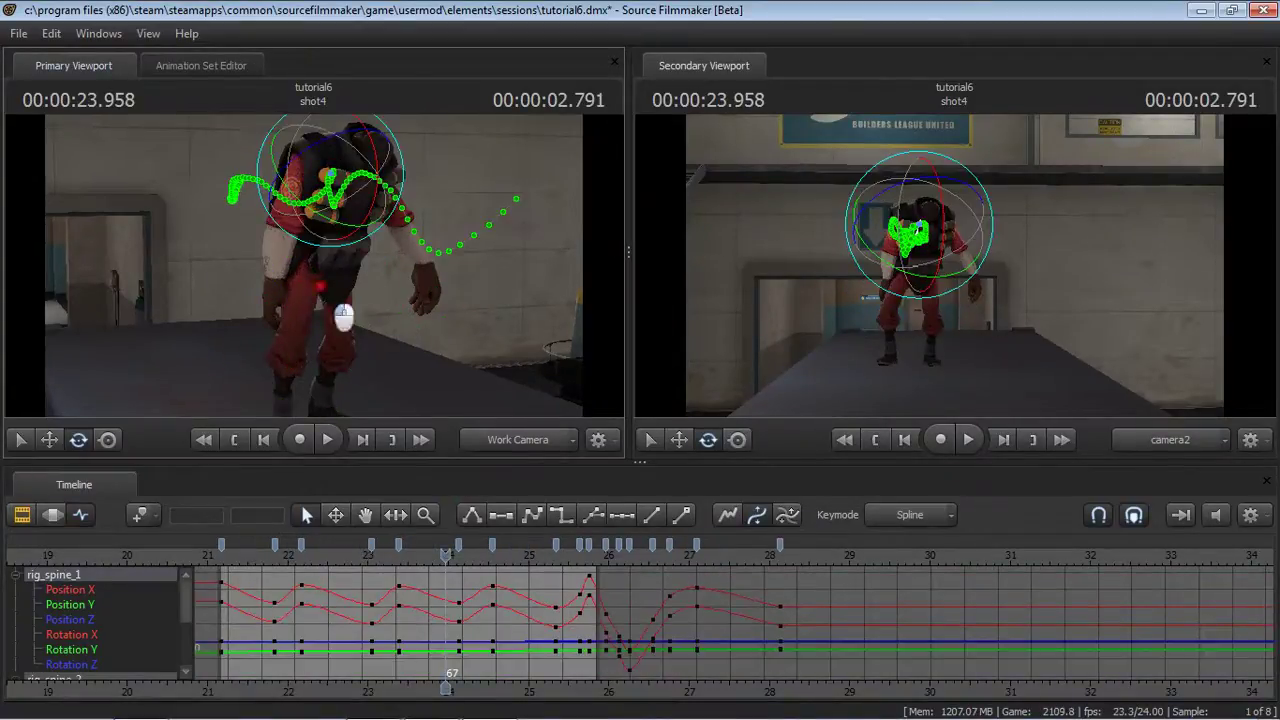
drag(343, 316, 343, 316)
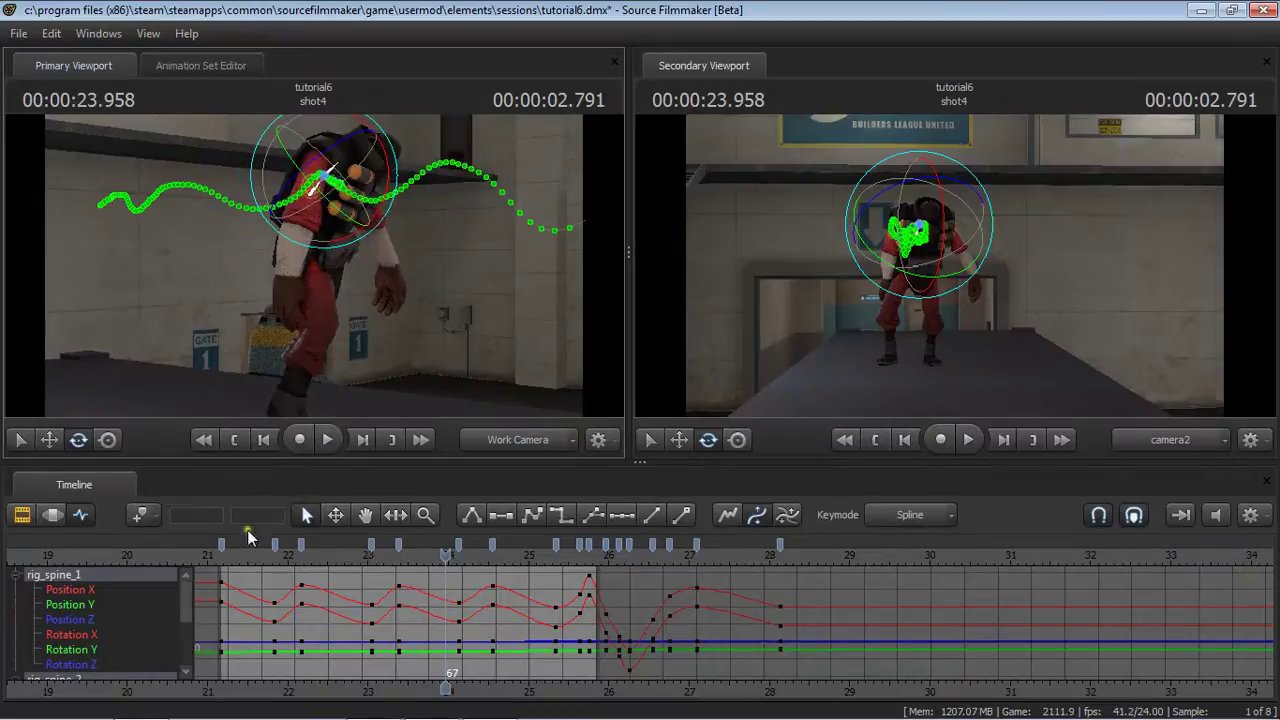
drag(232, 555, 311, 546)
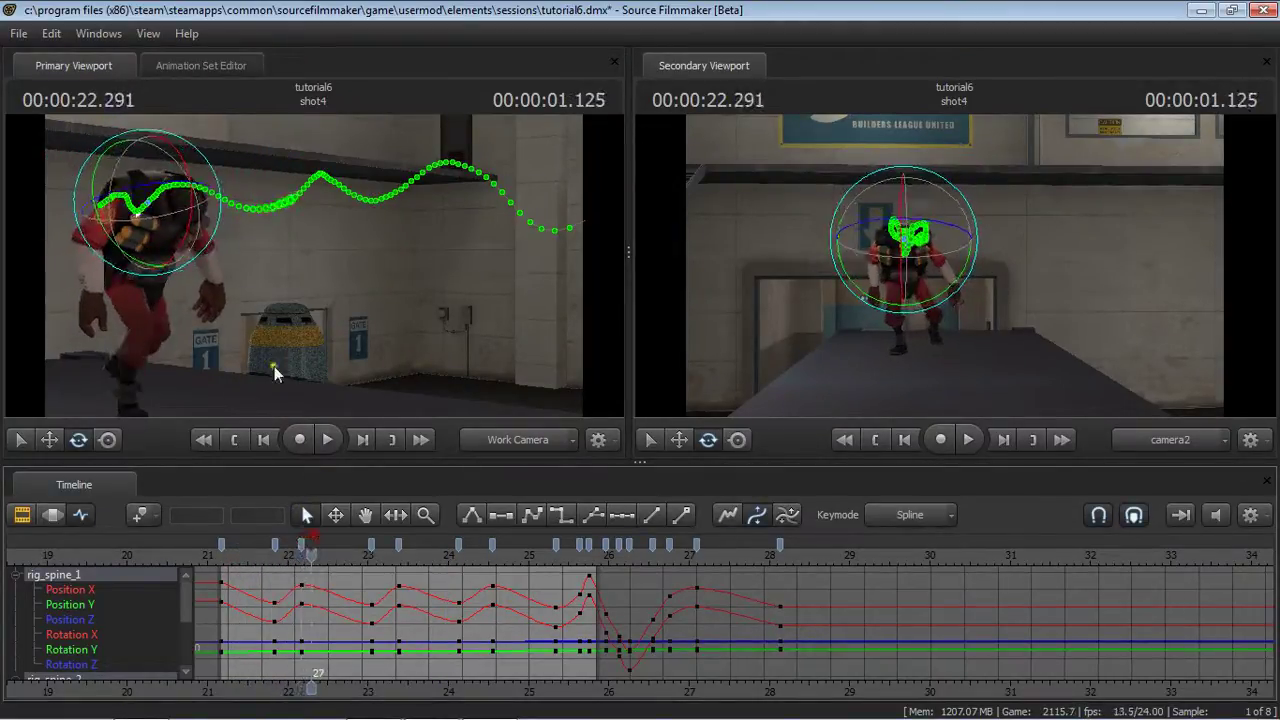
drag(240, 301, 240, 301)
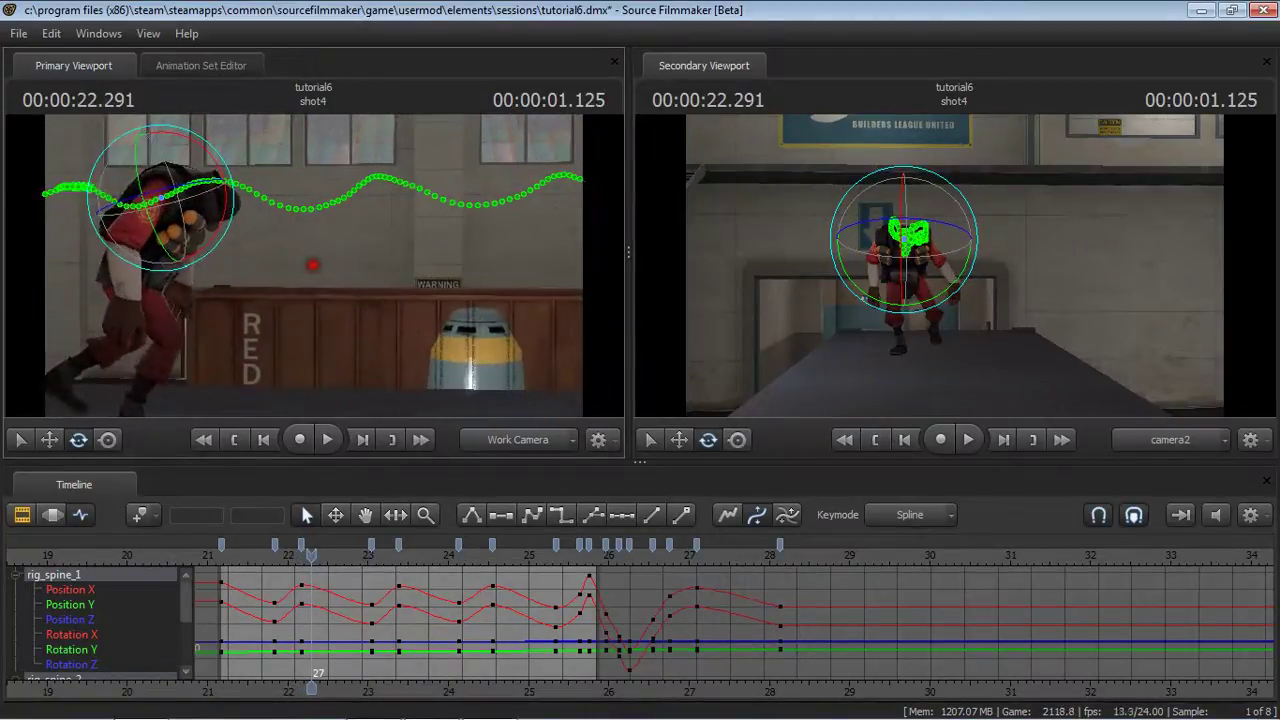
click(231, 556)
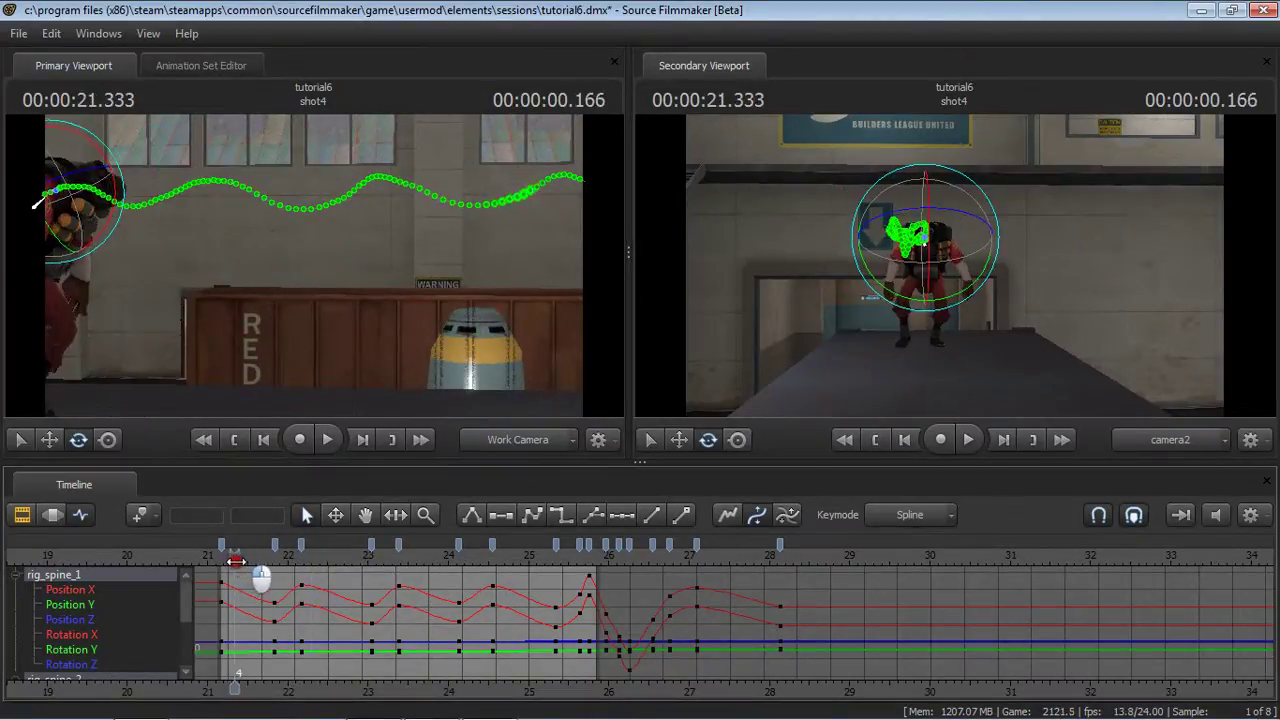
drag(282, 320, 282, 320)
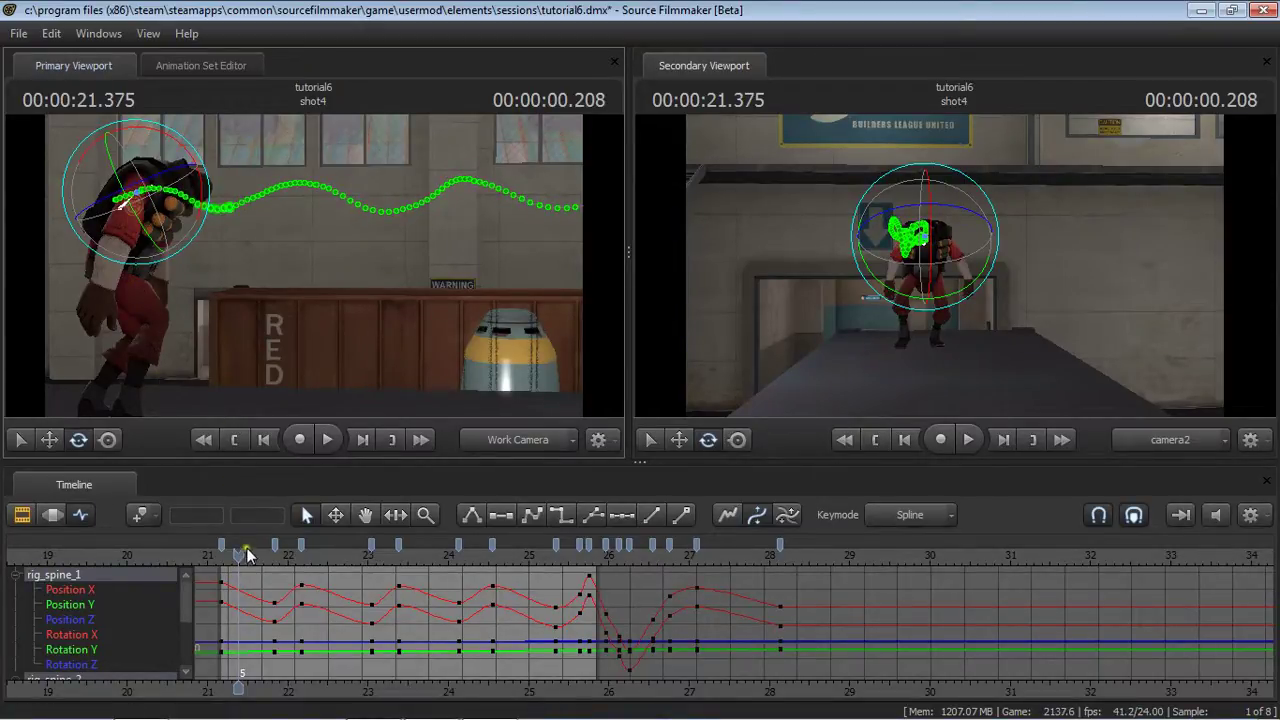
Scrub the opening steps of shot4 to examine the spine's forward and backward lean, ending on the keyframe at 00:00:22.166.
drag(241, 569, 229, 556)
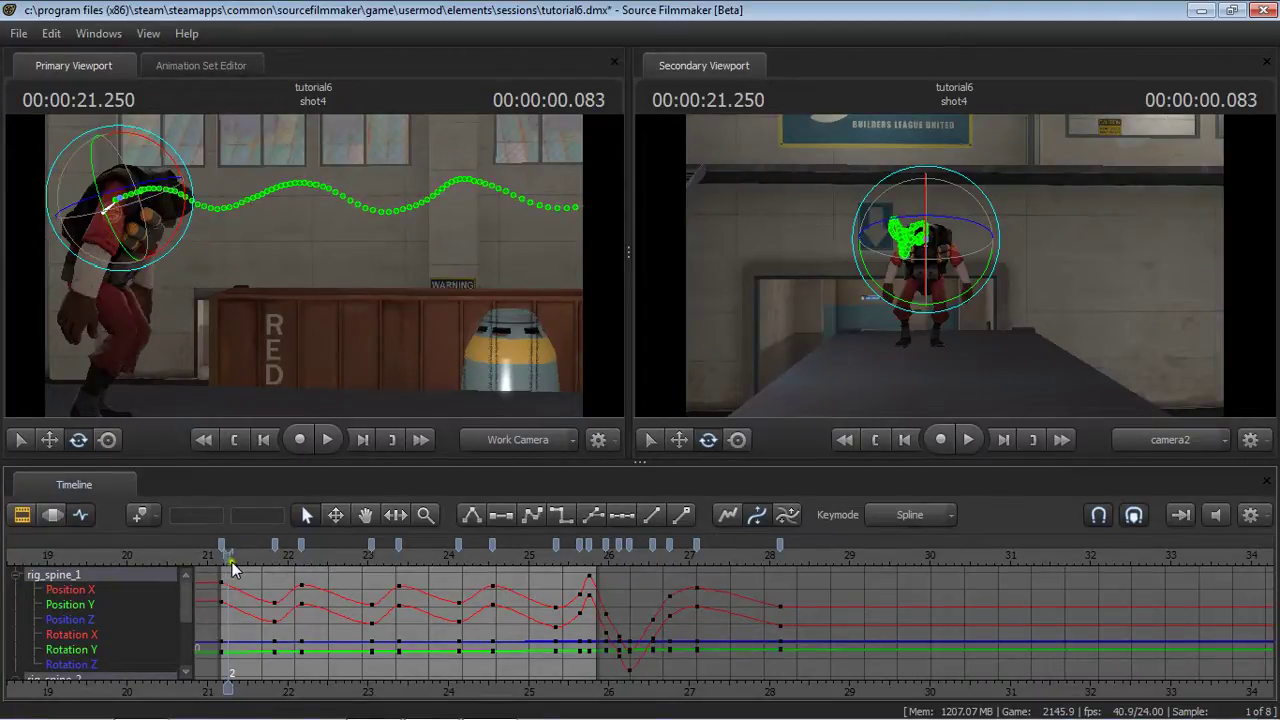
drag(227, 559, 224, 559)
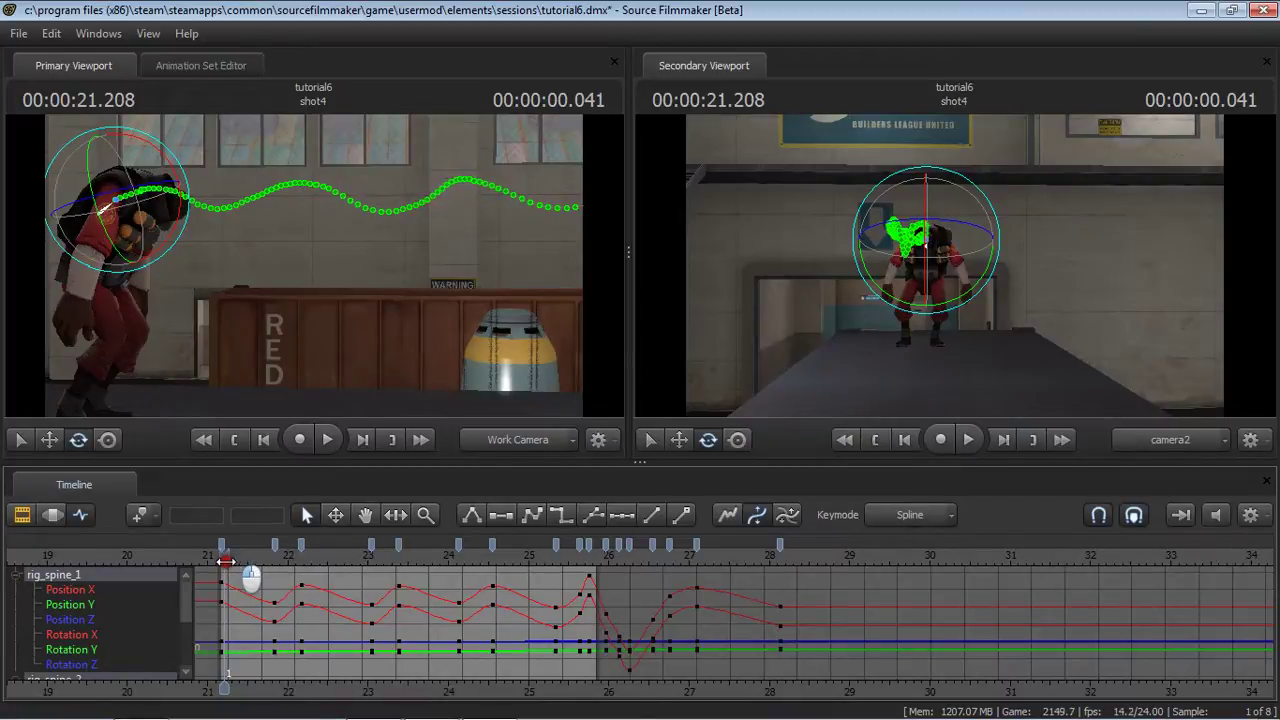
mouse_move(224, 559)
mouse_down()
mouse_move(261, 554)
mouse_move(232, 549)
mouse_up()
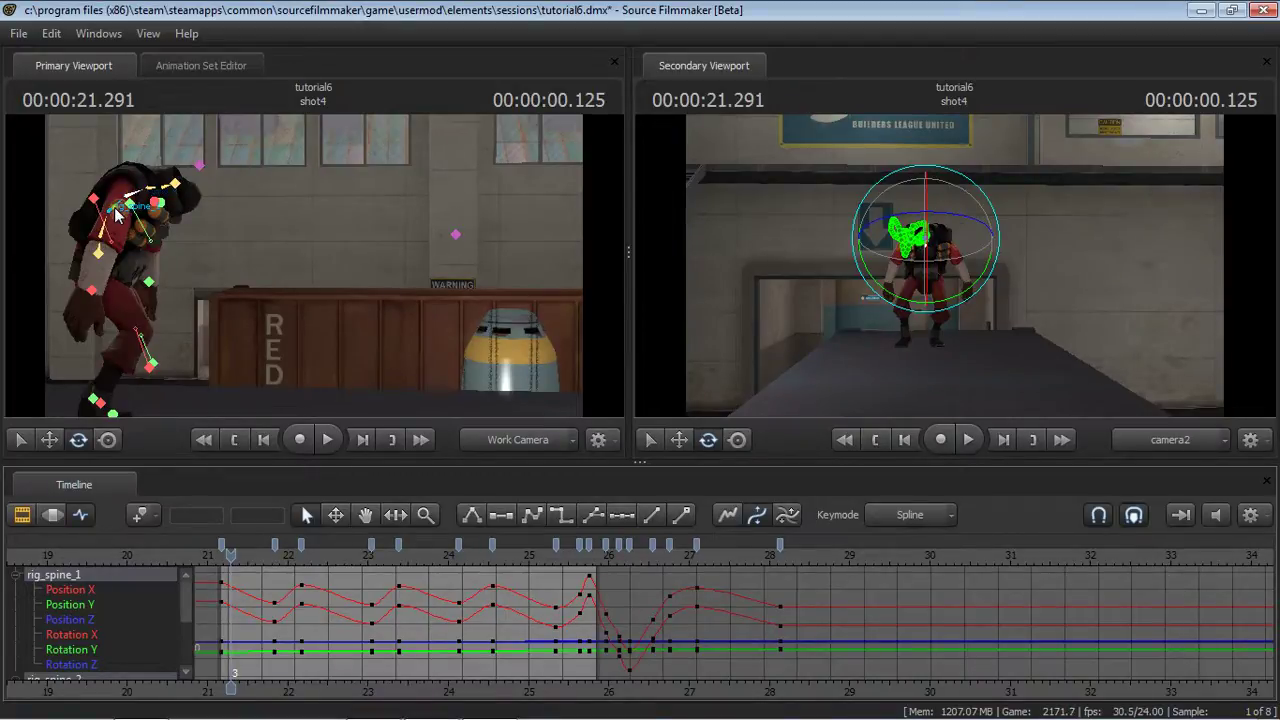
click(134, 201)
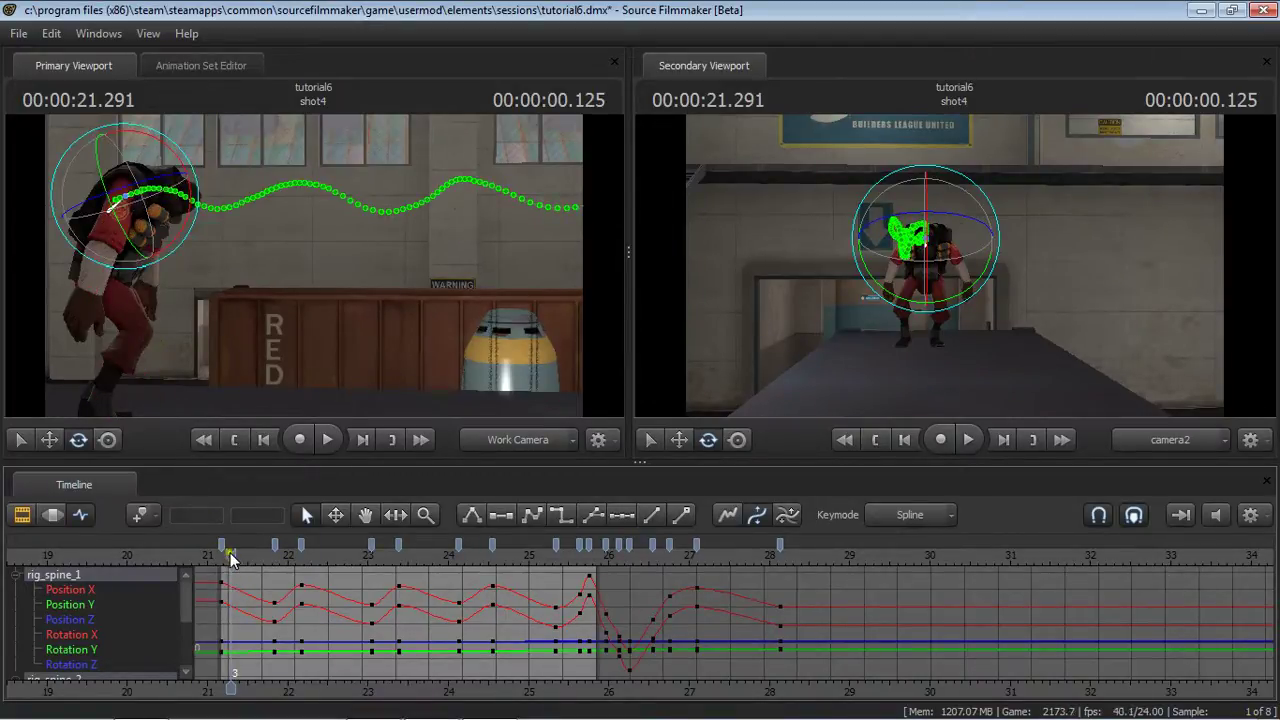
drag(230, 558, 278, 533)
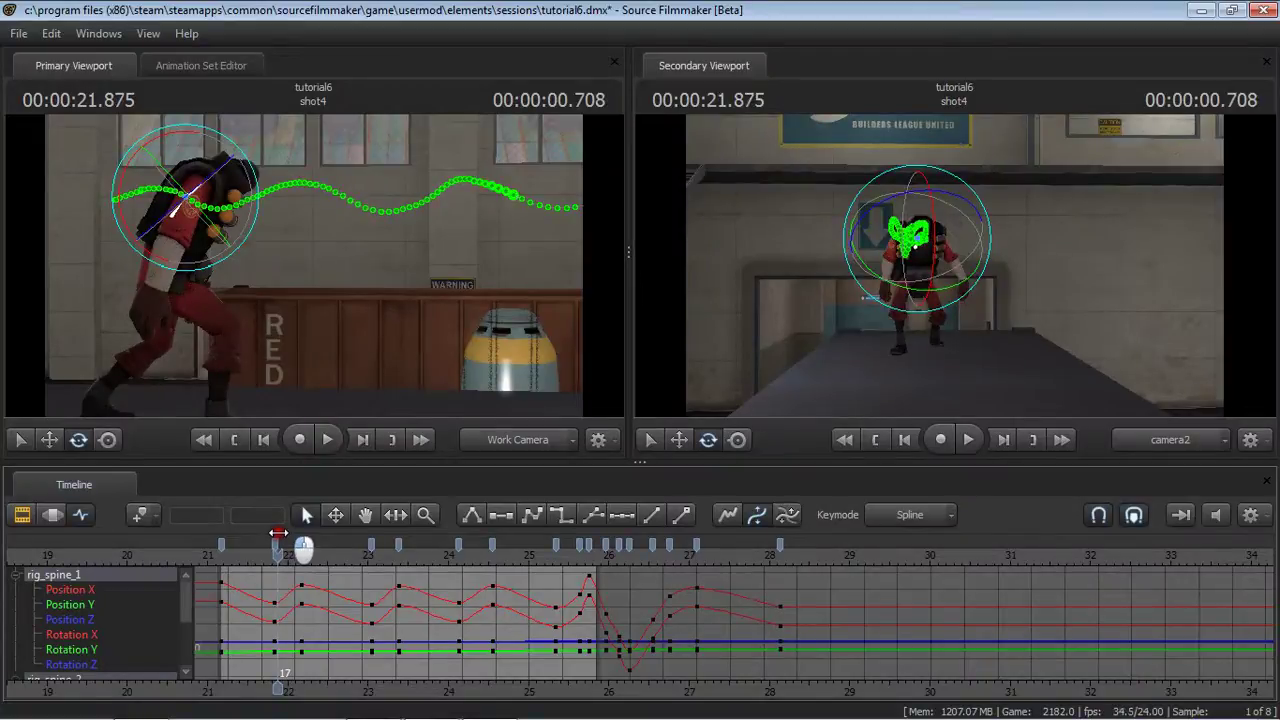
drag(266, 560, 302, 575)
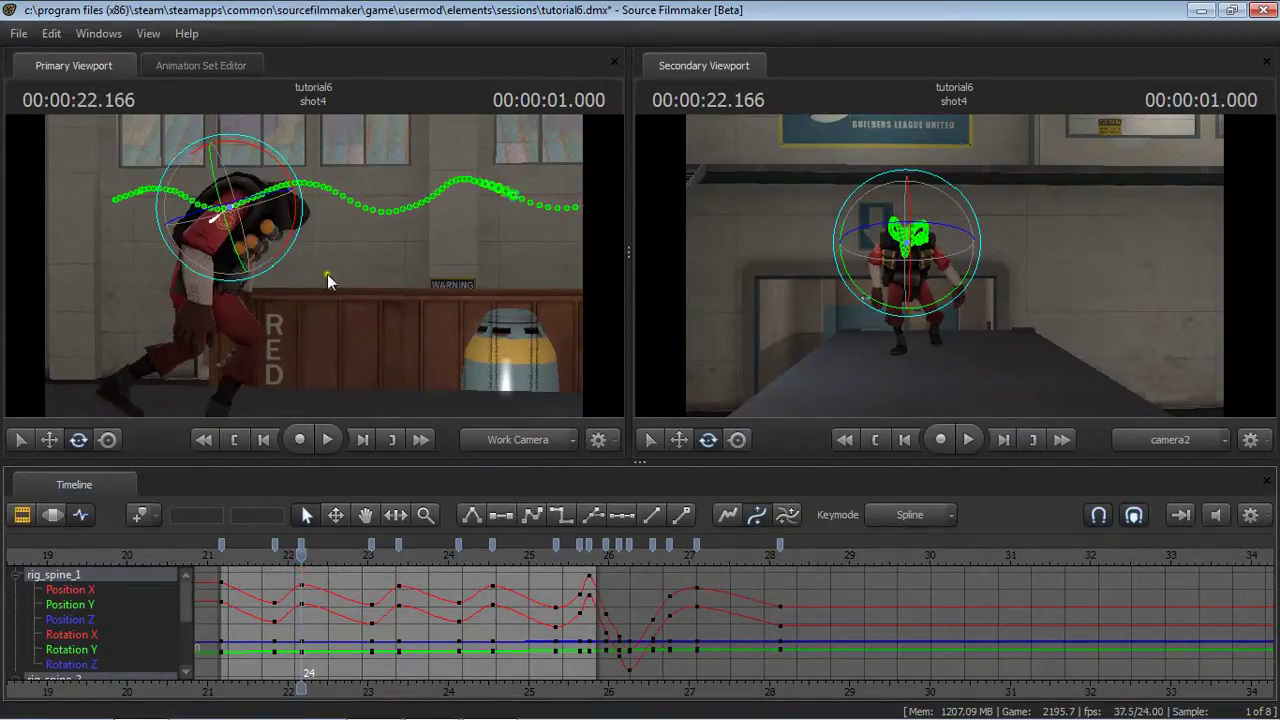
Exaggerate the spine rotation by bending it further forward at 00:00:22.166 and further back on the preceding keyframe at 00:00:21.833.
drag(245, 268, 265, 155)
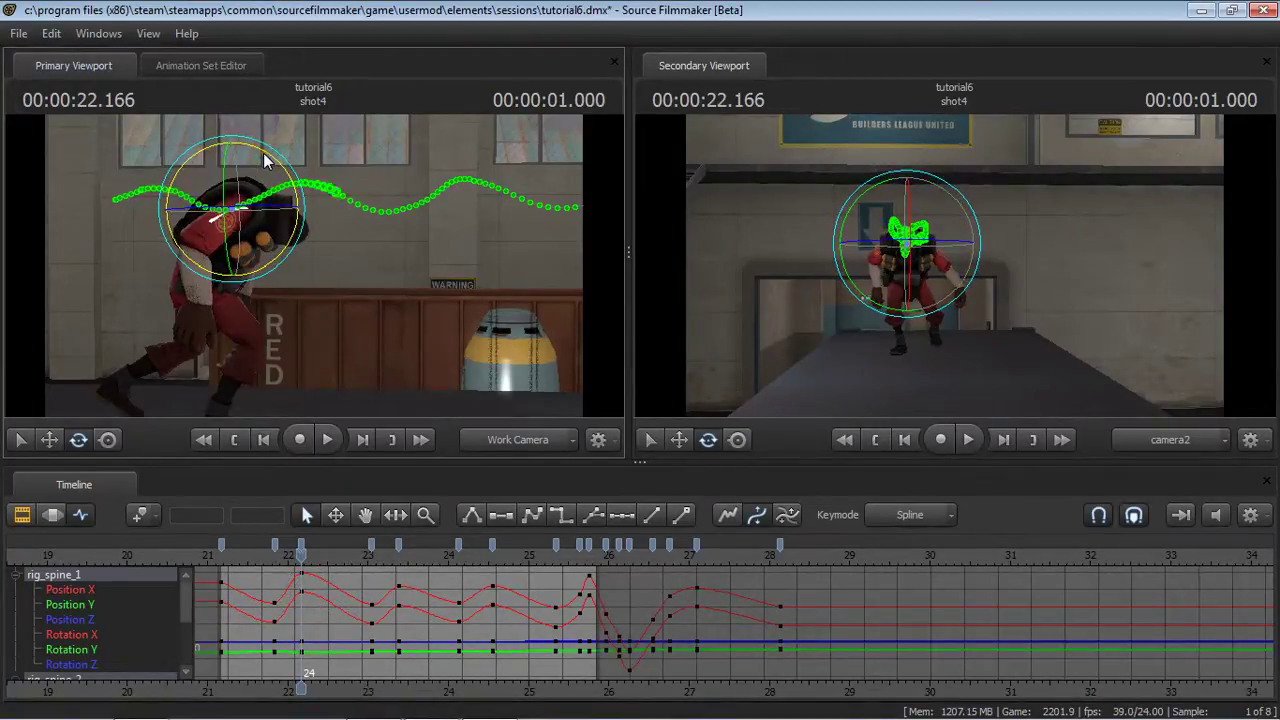
key(Up)
drag(191, 134, 172, 190)
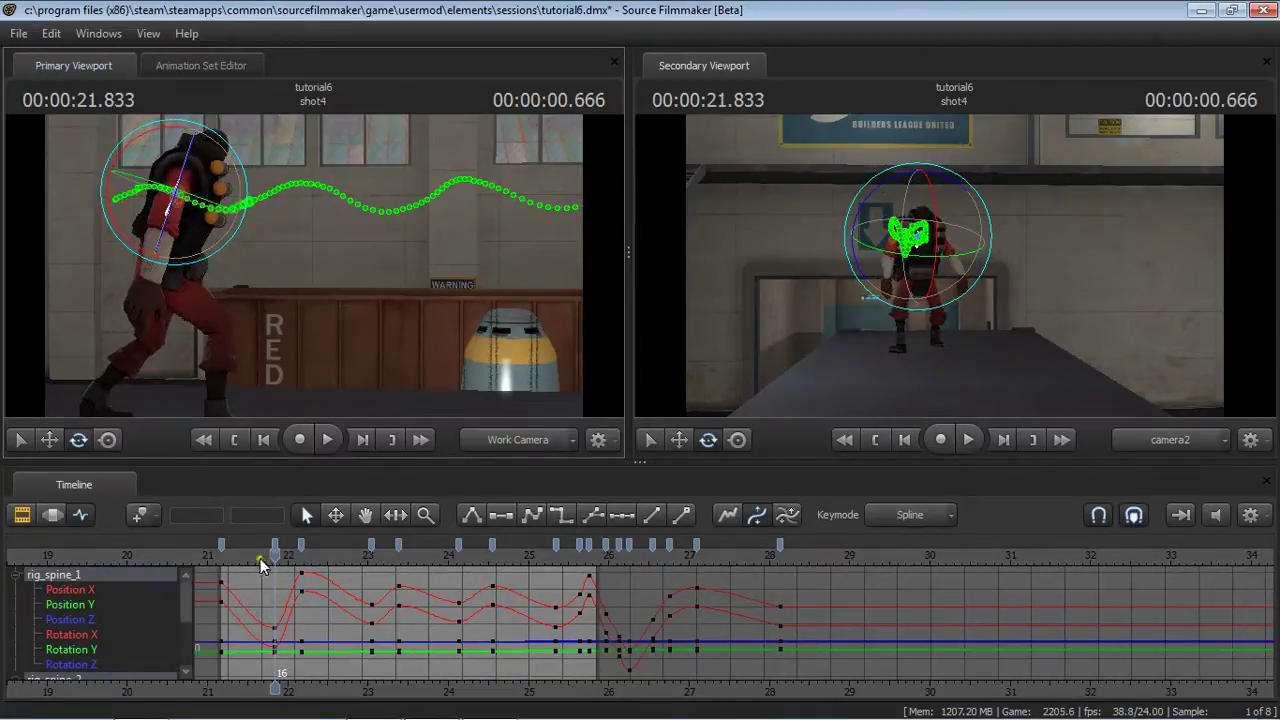
Exaggerate the following spine Rotation X keys on the curves, lowering the two dips from 00:00:23.041 and raising the two peaks after them.
drag(266, 569, 374, 553)
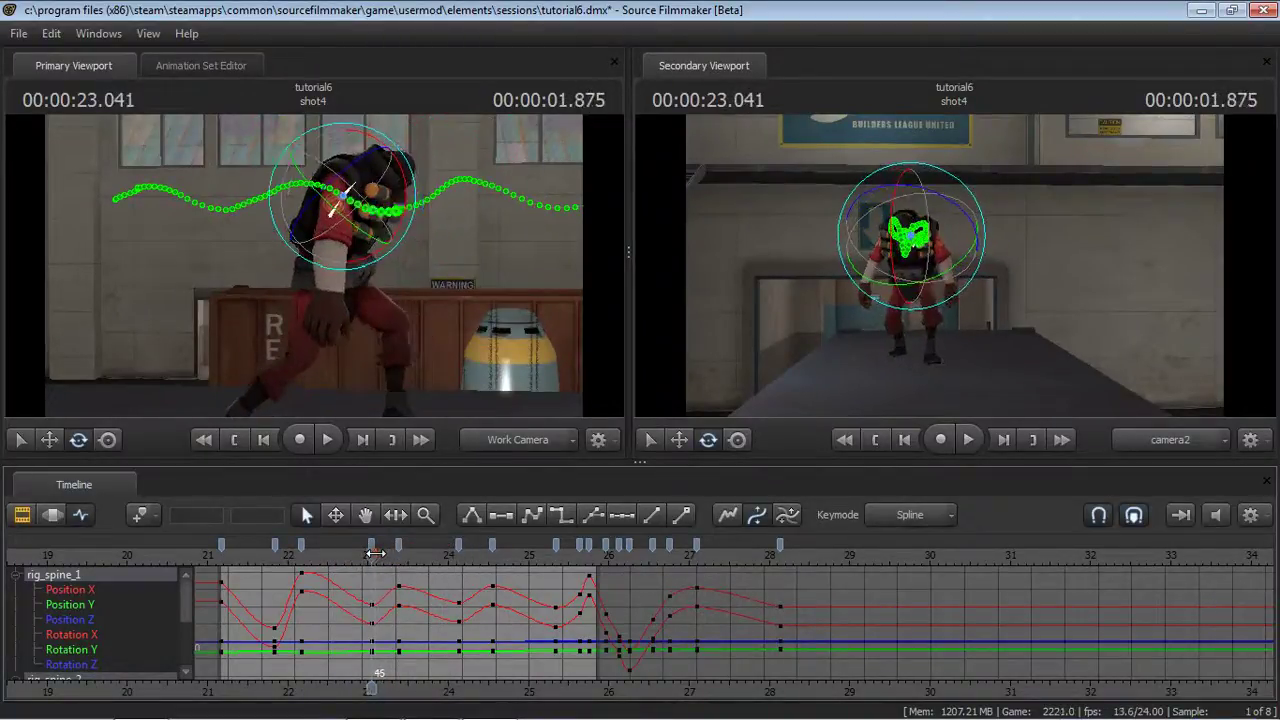
drag(372, 612, 392, 652)
click(378, 620)
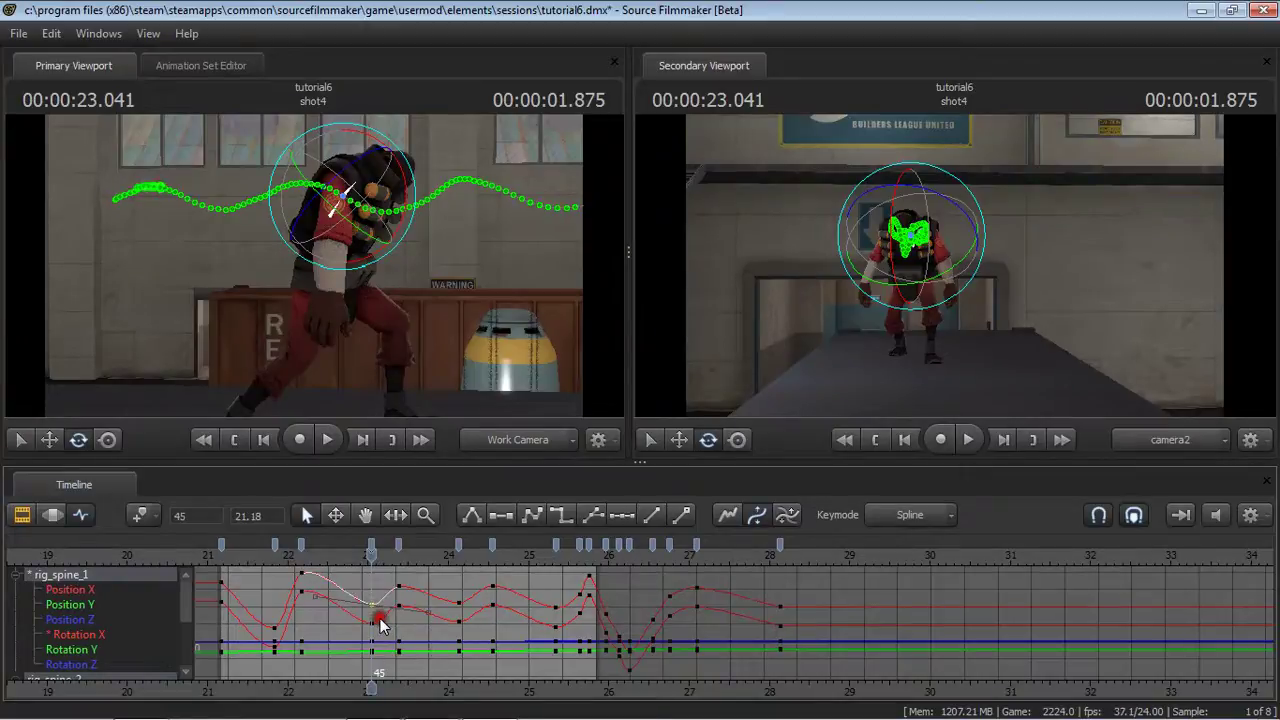
drag(362, 598, 507, 592)
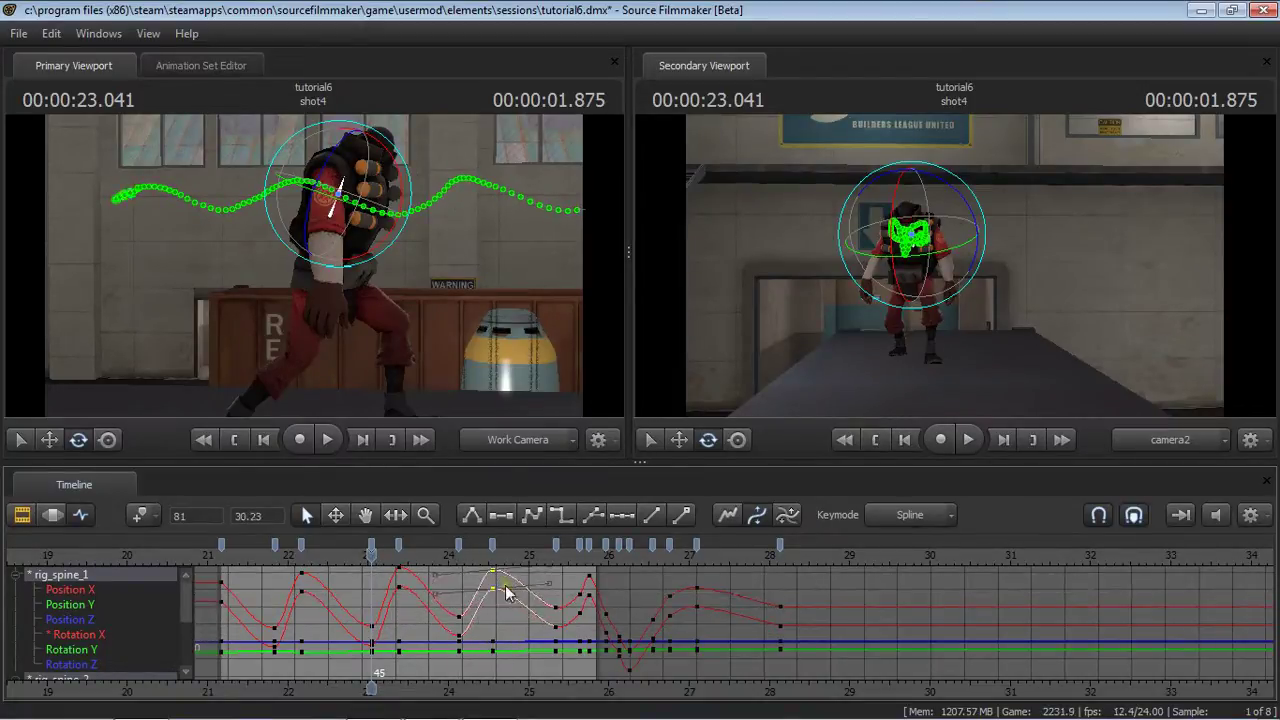
Deselect the rig, play shot4 from 00:00:21.375 and scrub it again to 00:00:25.208 to review the exaggerated spine motion.
click(237, 555)
click(795, 364)
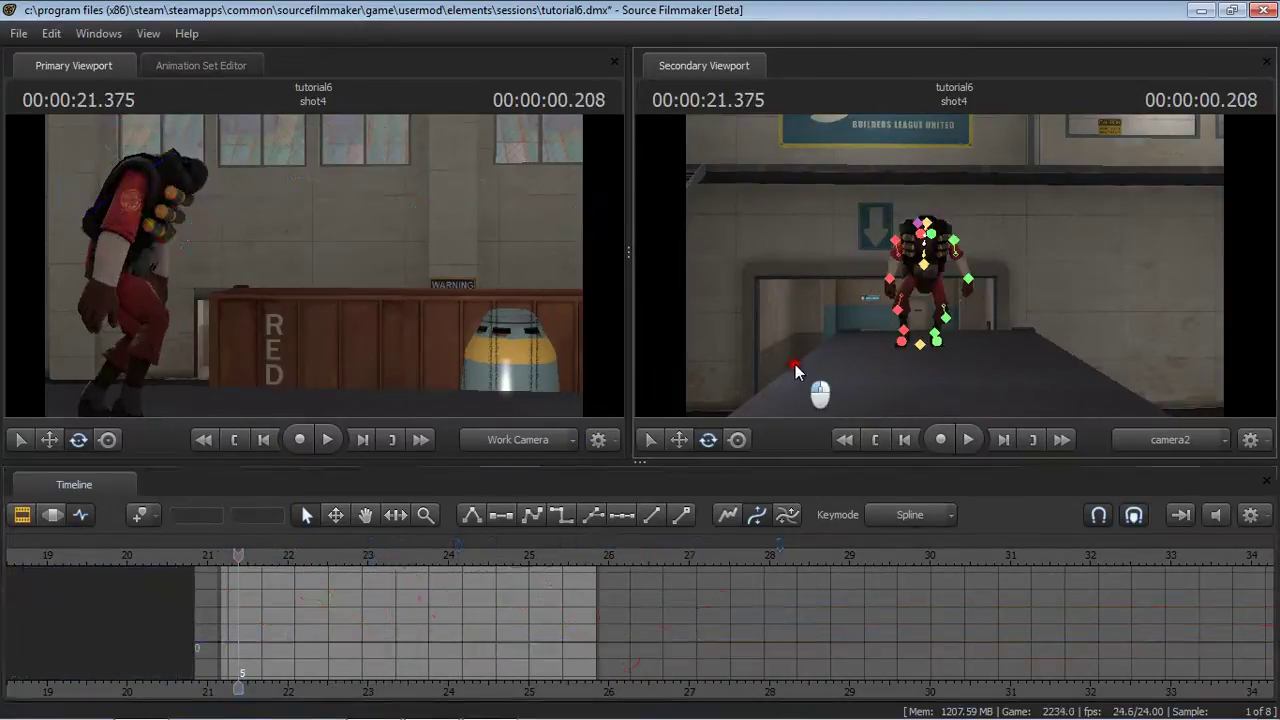
key(space)
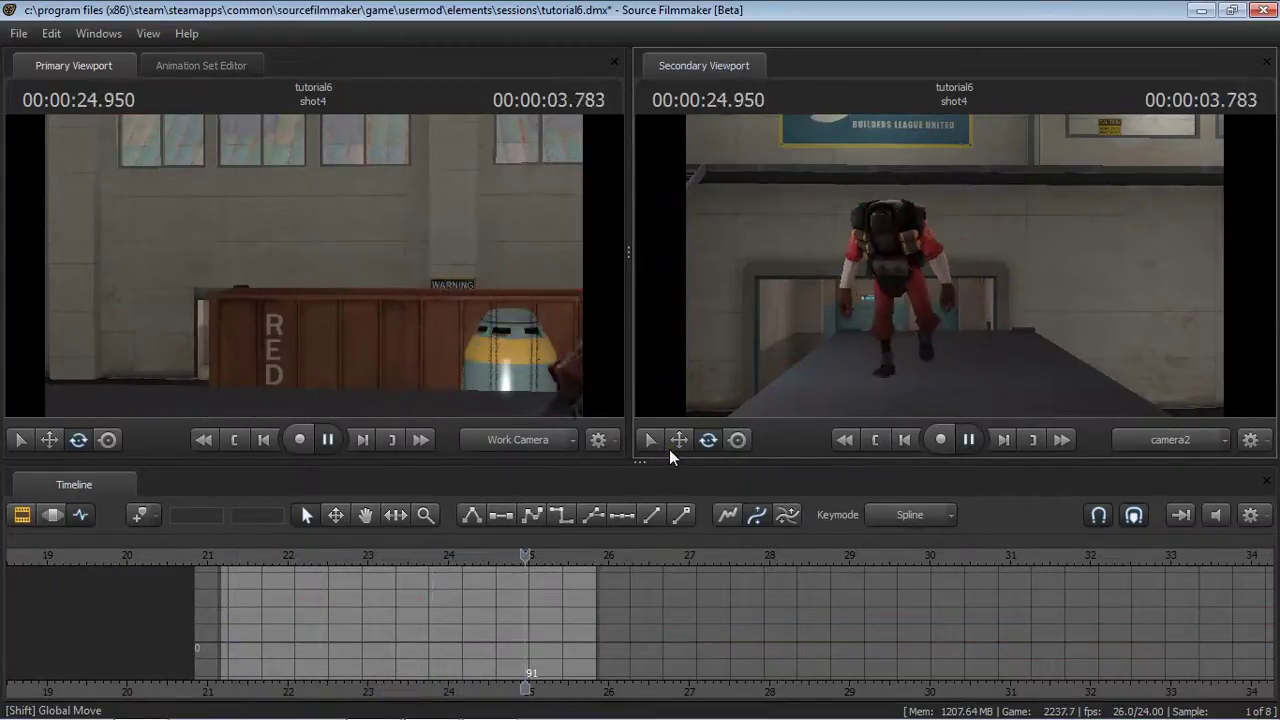
key(space)
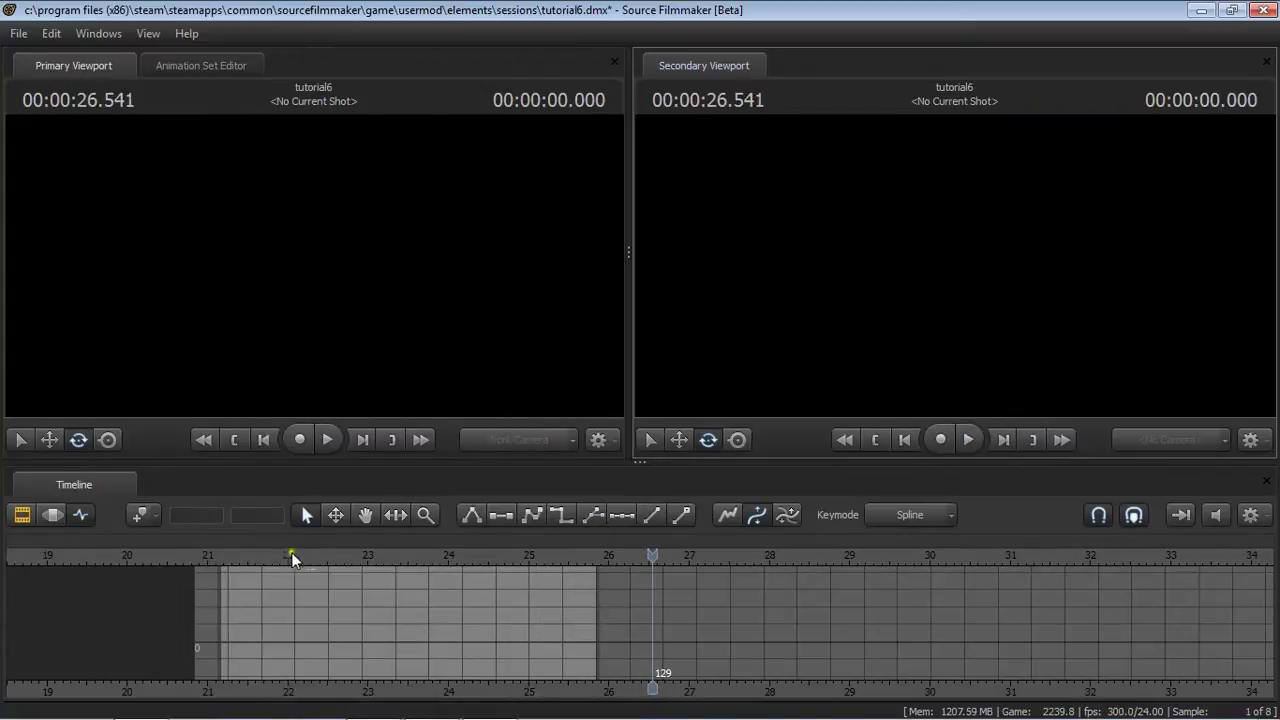
click(231, 551)
drag(231, 551, 544, 469)
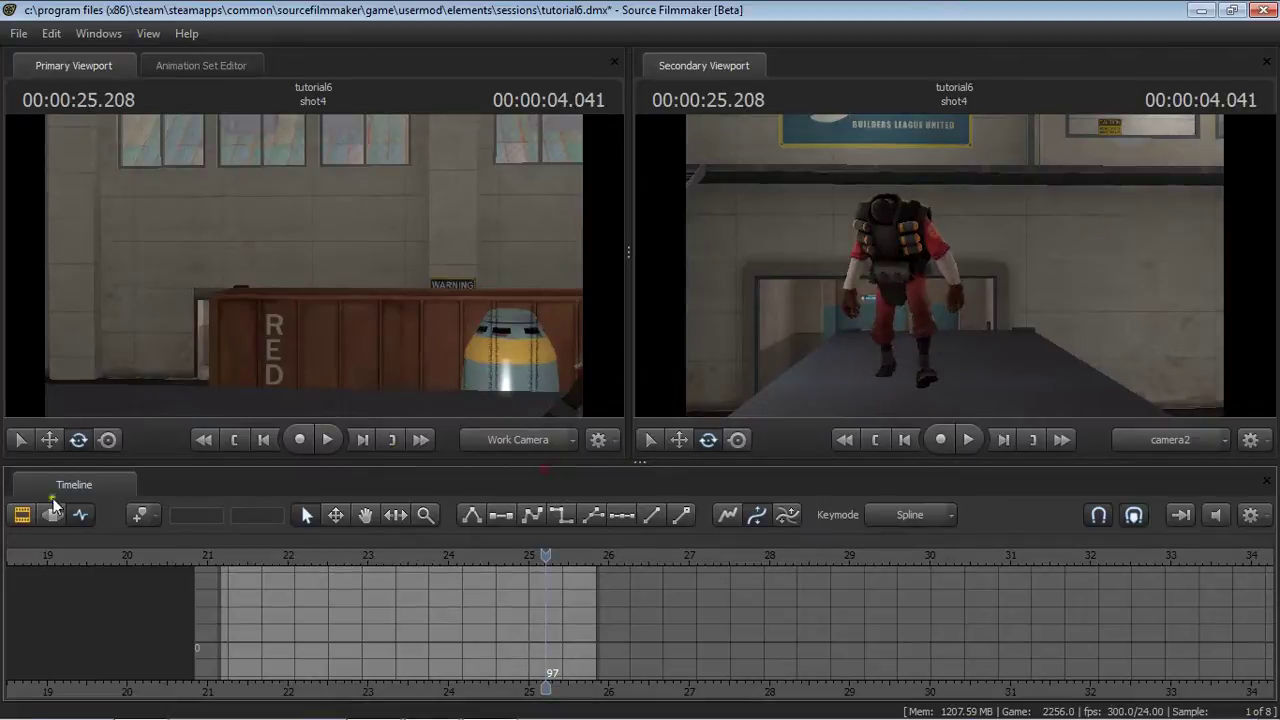
Return to the Clip Editor, select shot3 and scrub it from its start to 00:00:15.875.
click(22, 515)
middle_drag(207, 686, 920, 671)
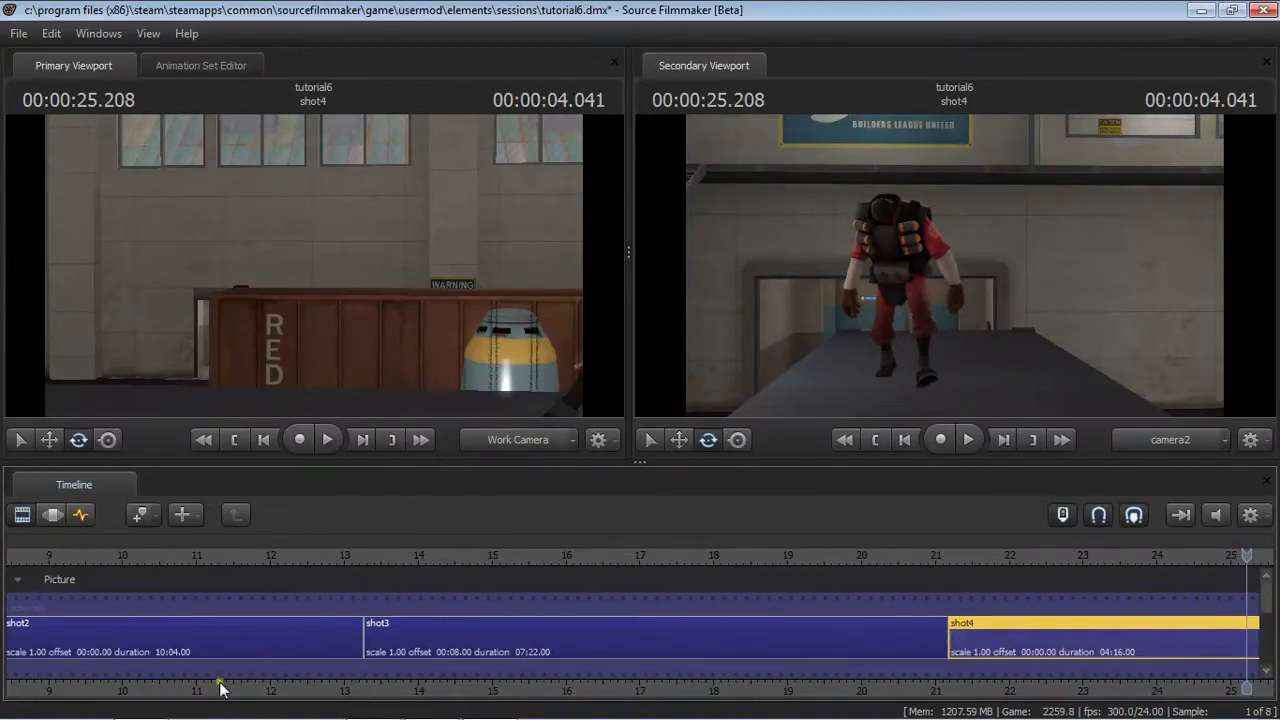
middle_drag(221, 688, 855, 695)
scroll(855, 695, down, 2)
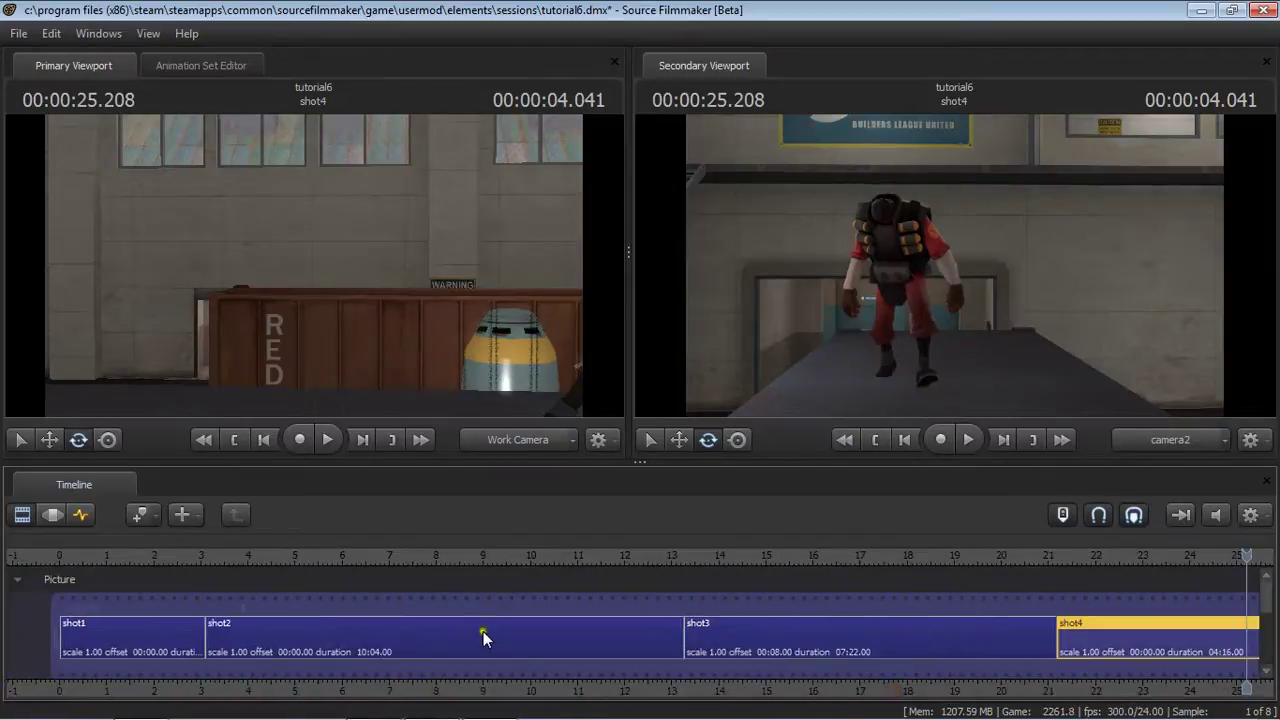
click(716, 622)
drag(682, 558, 807, 556)
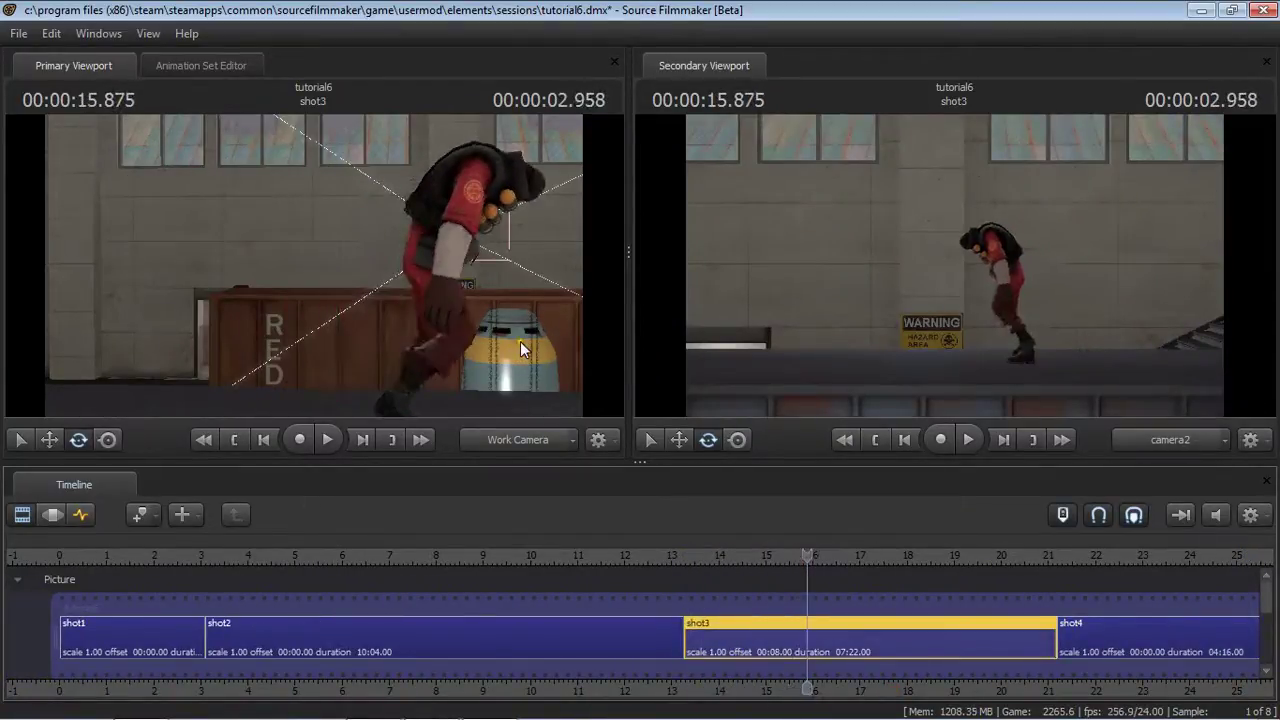
Open shot3 in the Graph Editor, select the character's rig_pelvis and view the character from the front in the primary viewport.
drag(520, 341, 355, 246)
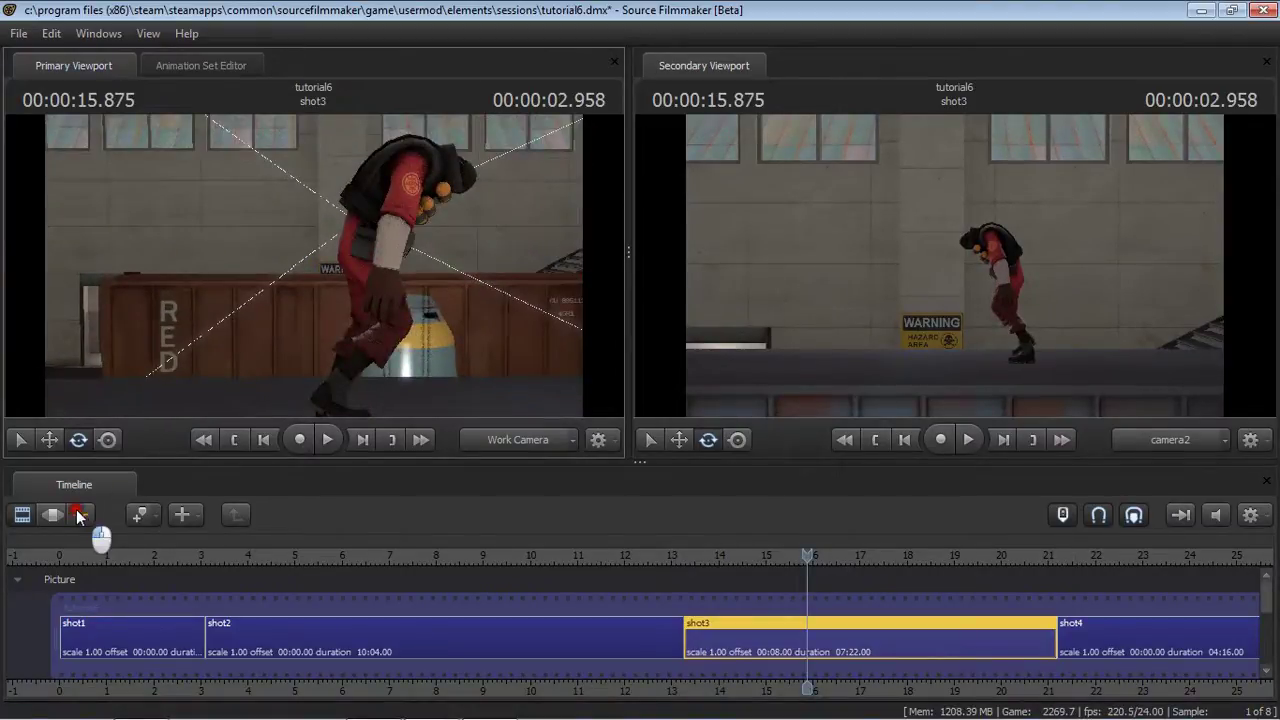
click(357, 338)
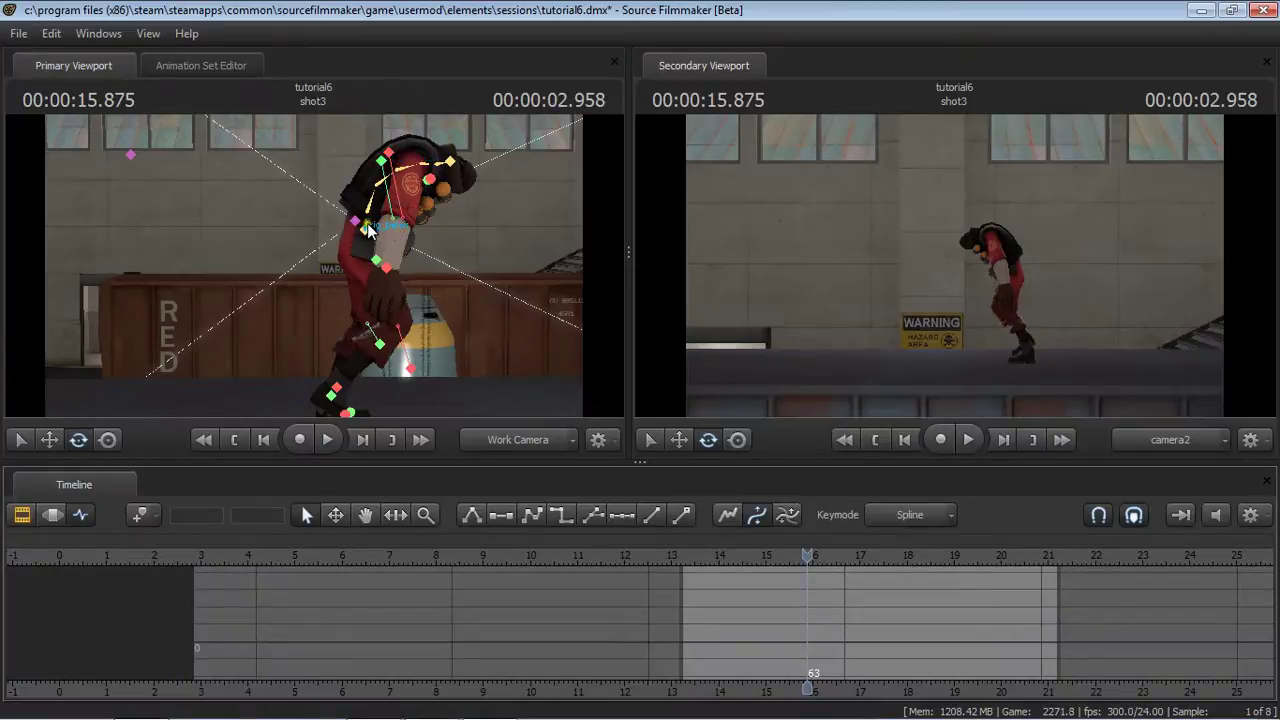
click(485, 290)
drag(485, 290, 308, 292)
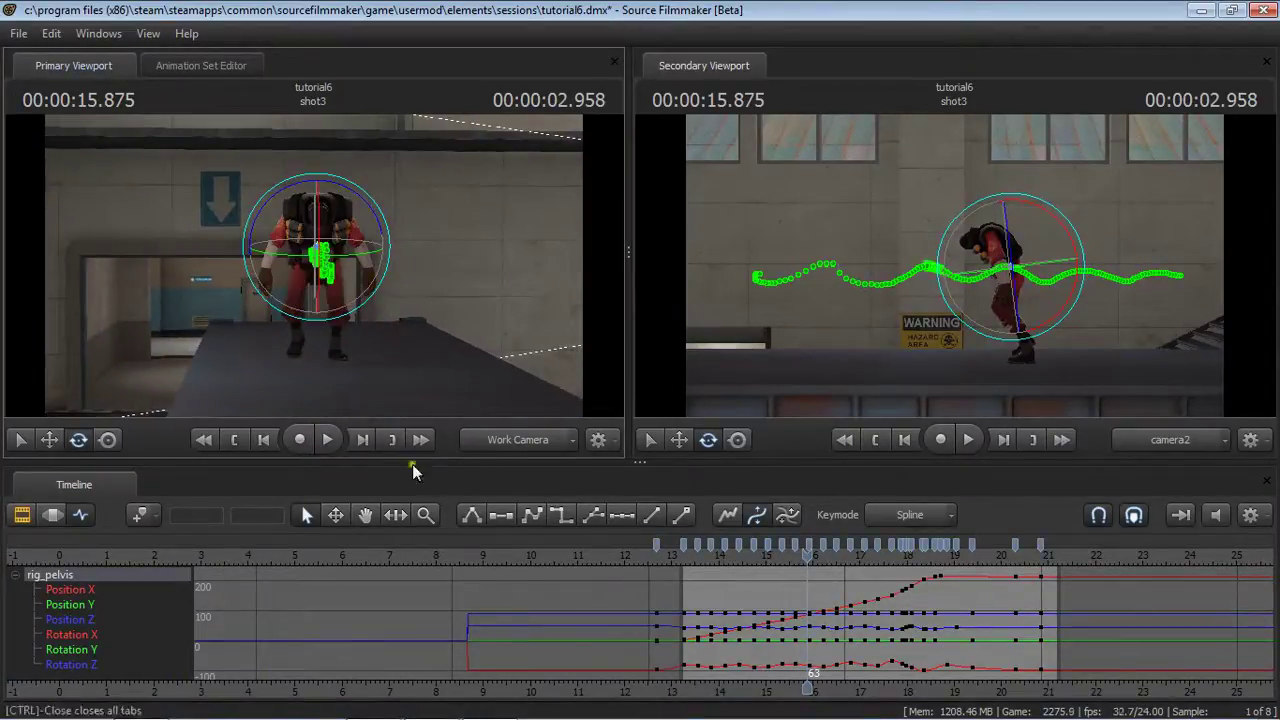
Deselect the pelvis and review shot3's walk from the front by scrubbing and playing it, ending at 00:00:17.000.
click(388, 382)
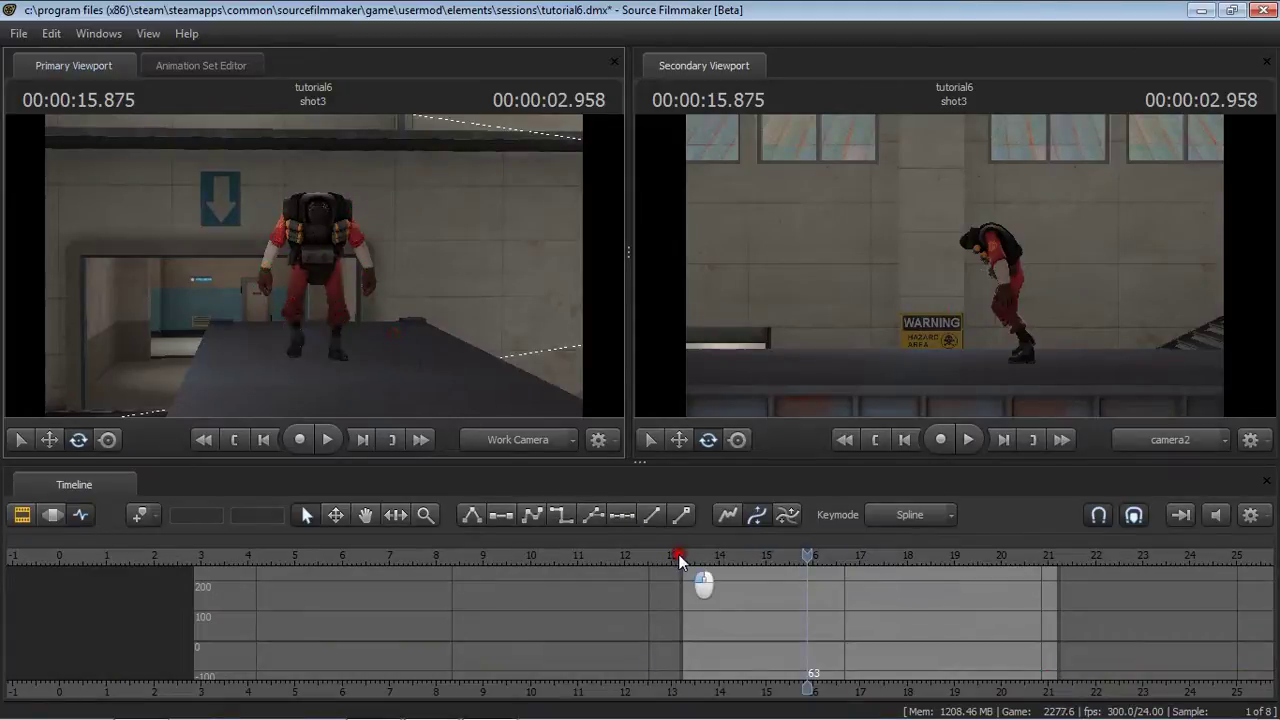
drag(680, 560, 810, 487)
key(space)
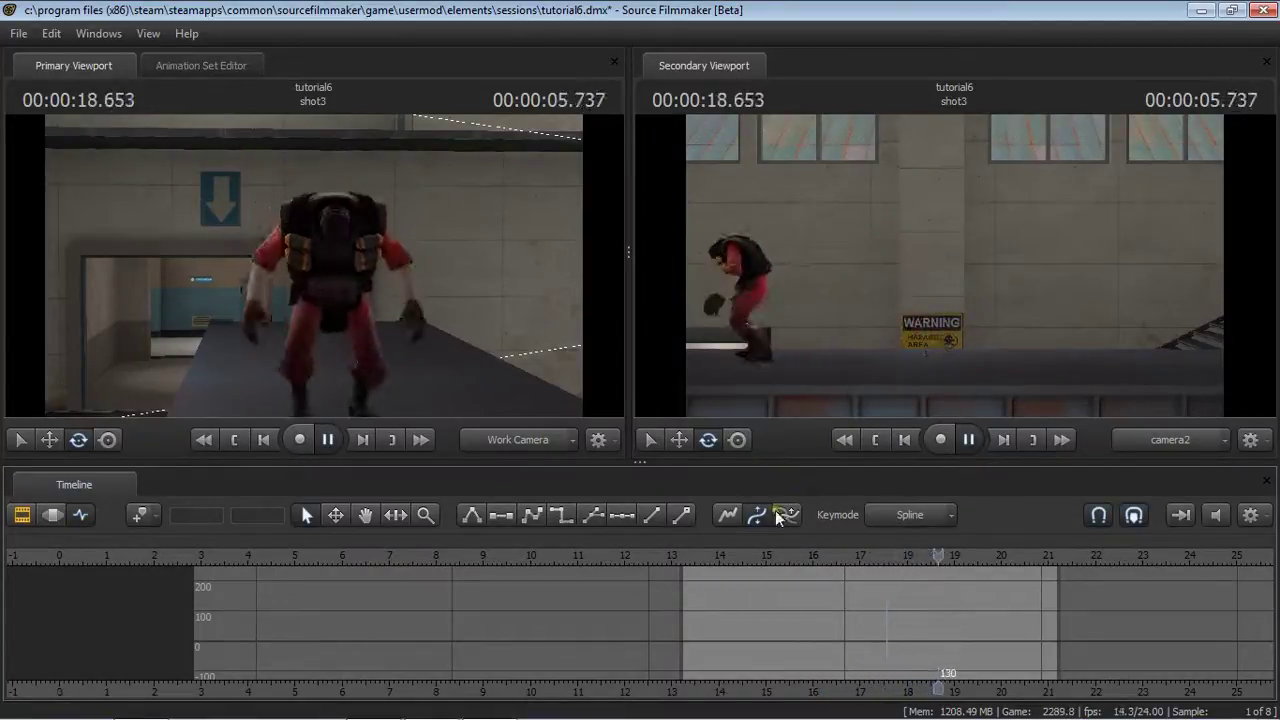
key(space)
drag(699, 550, 876, 553)
drag(986, 690, 700, 690)
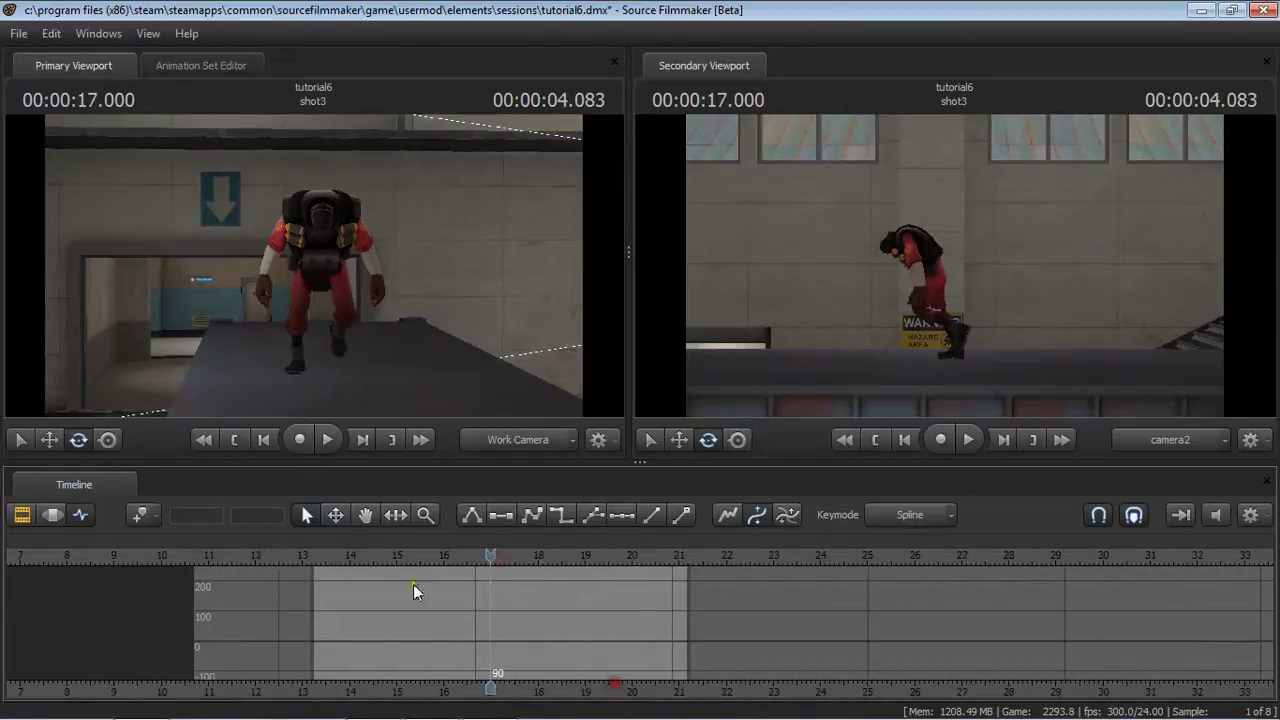
Scrub through shot3 and shot4 to compare the two walks from the front, and move the playhead to 00:00:00.708 in shot1.
click(318, 555)
drag(318, 555, 724, 518)
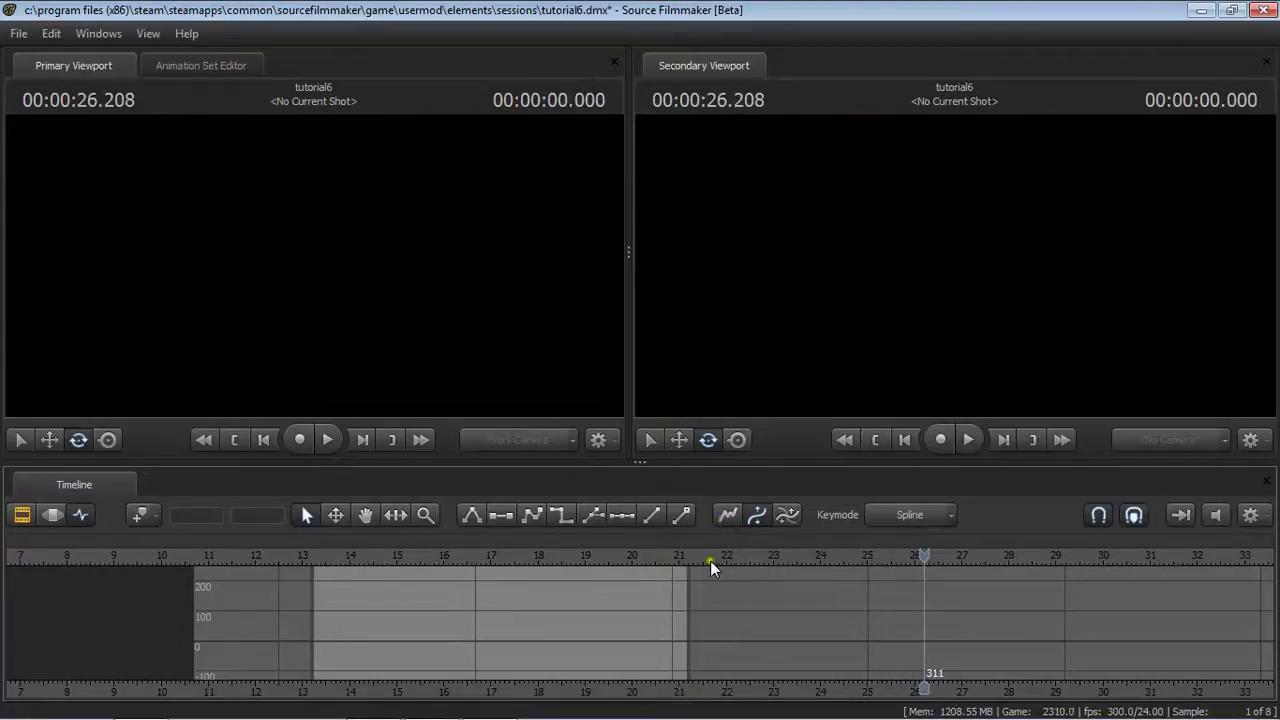
click(702, 552)
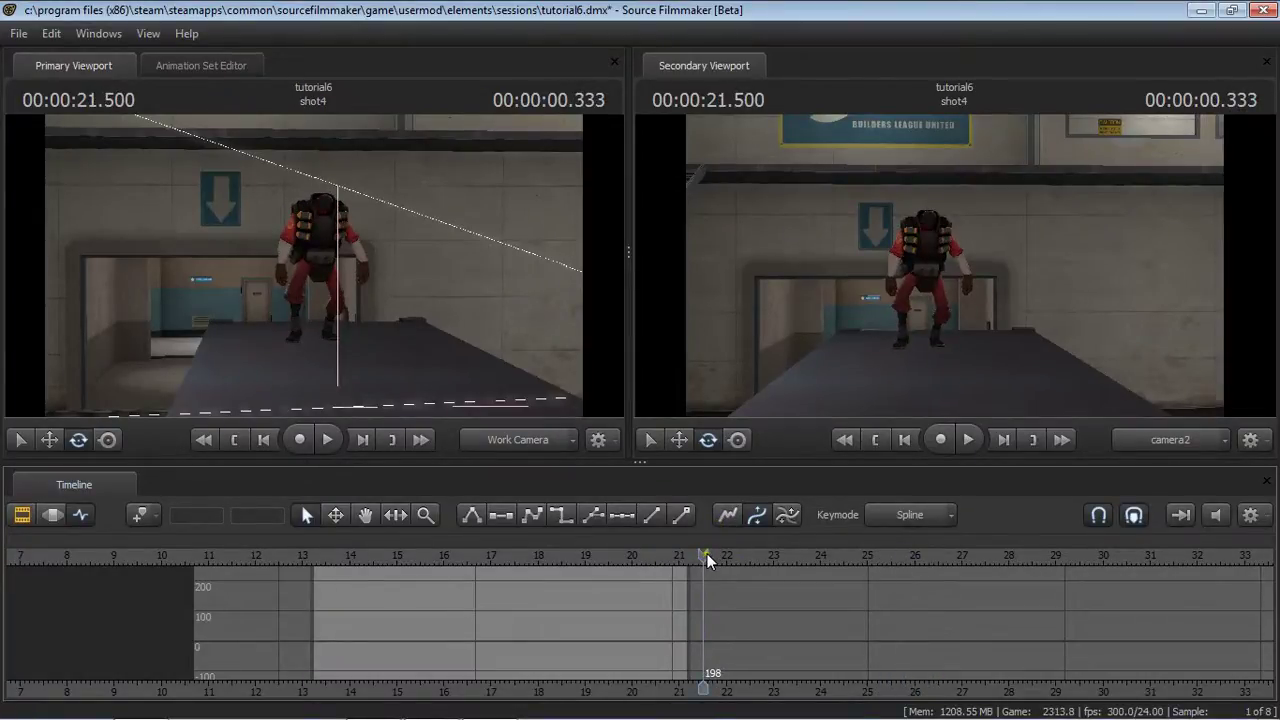
drag(707, 553, 860, 544)
drag(407, 692, 836, 664)
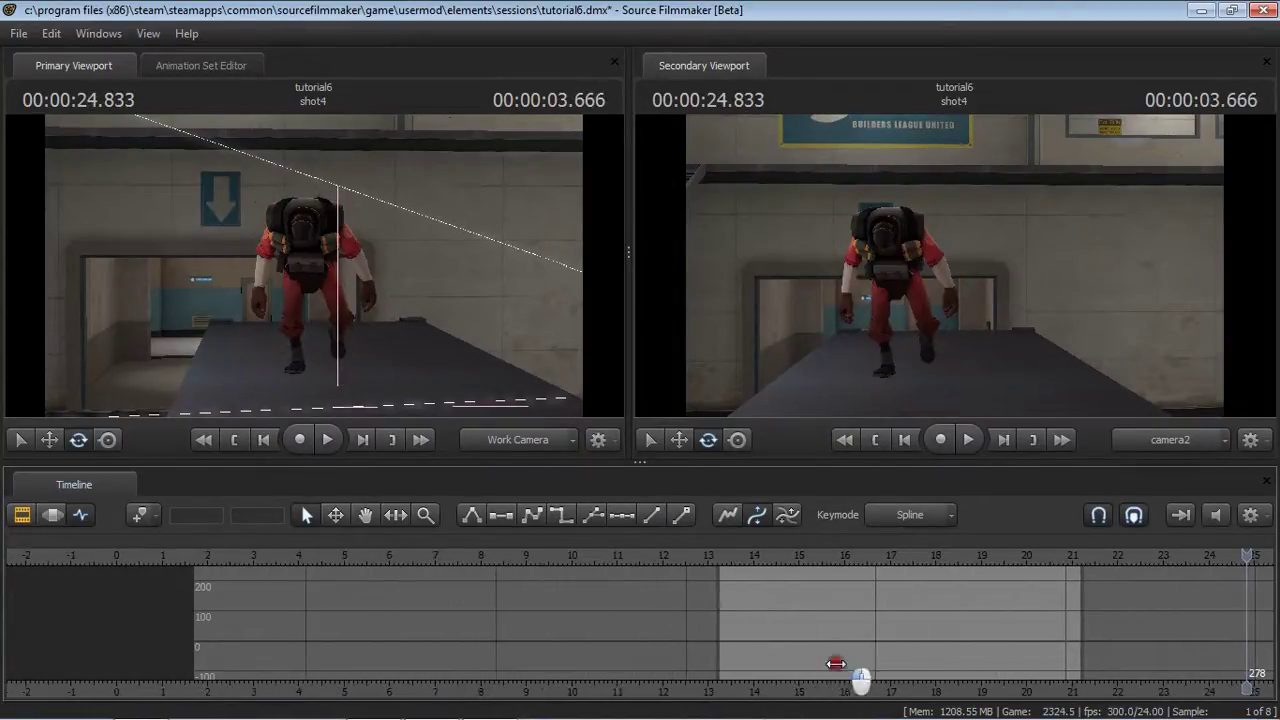
click(149, 557)
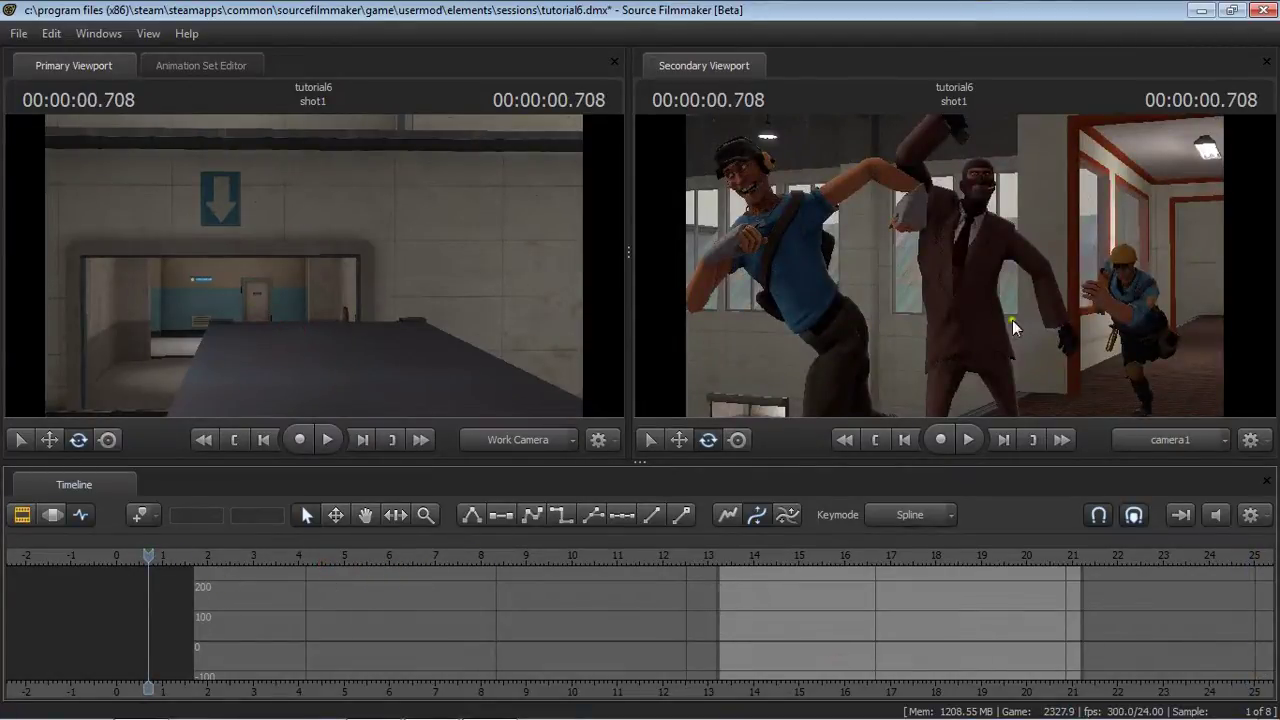